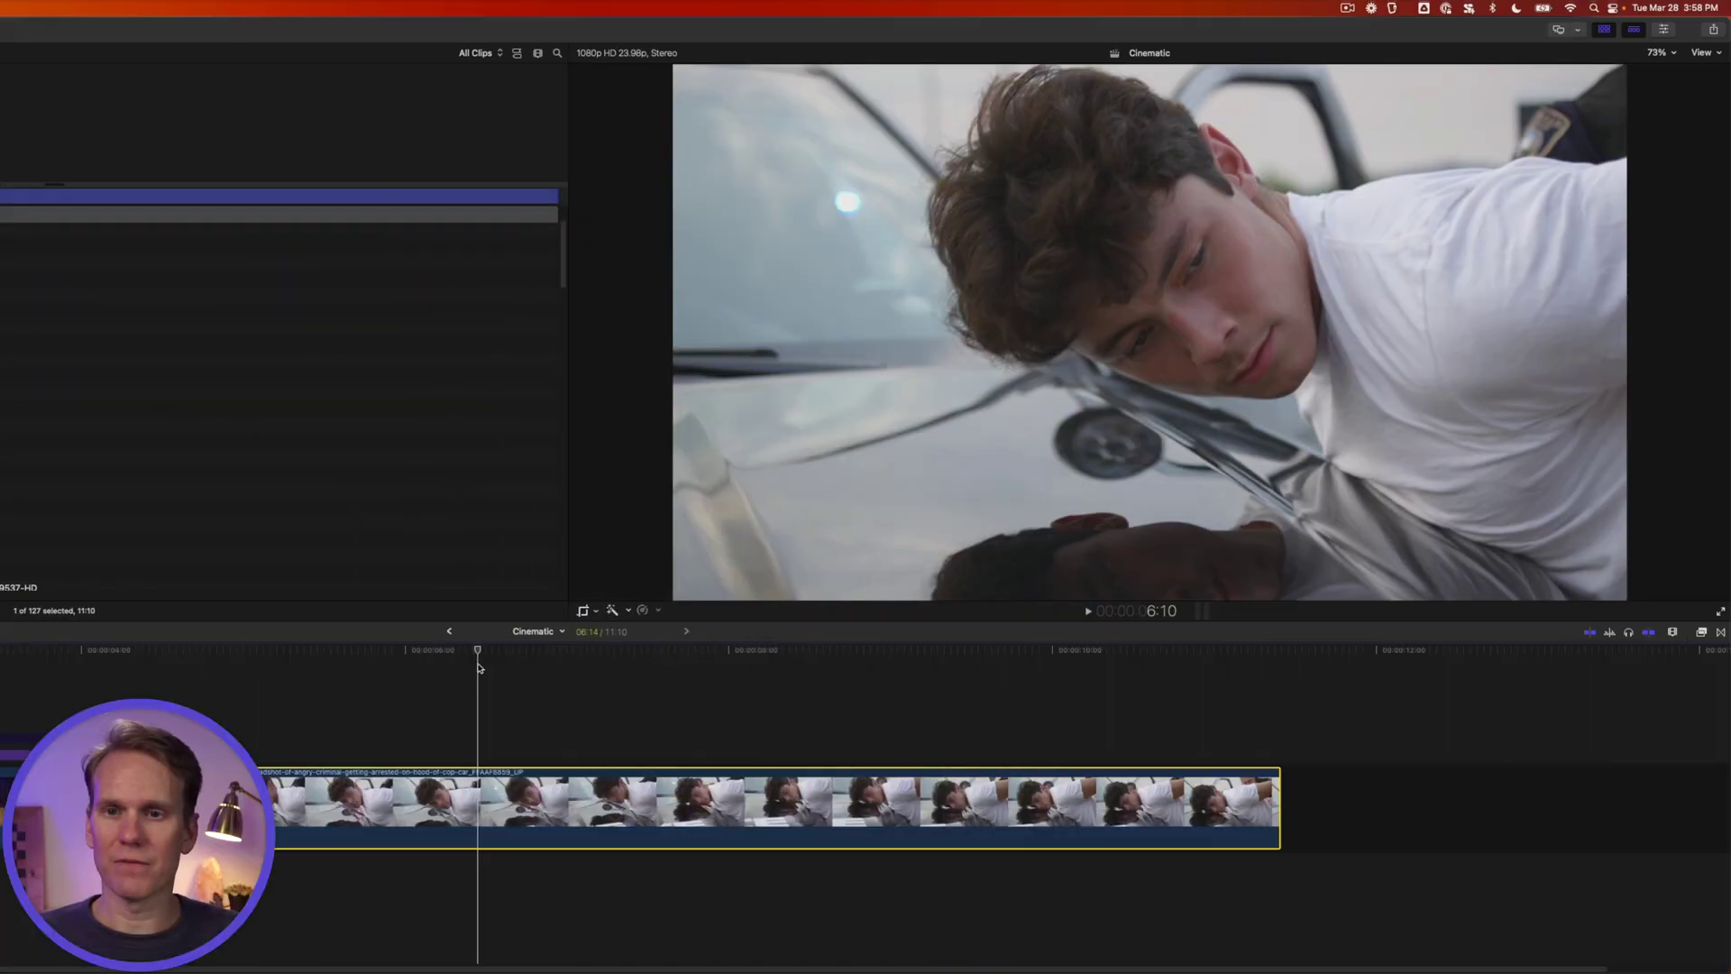
Drag the playhead to about 8:09, where the man's head rests on the car hood.
{"action": "left_click_drag", "start_coordinate": [480, 653], "coordinate": [794, 658]}
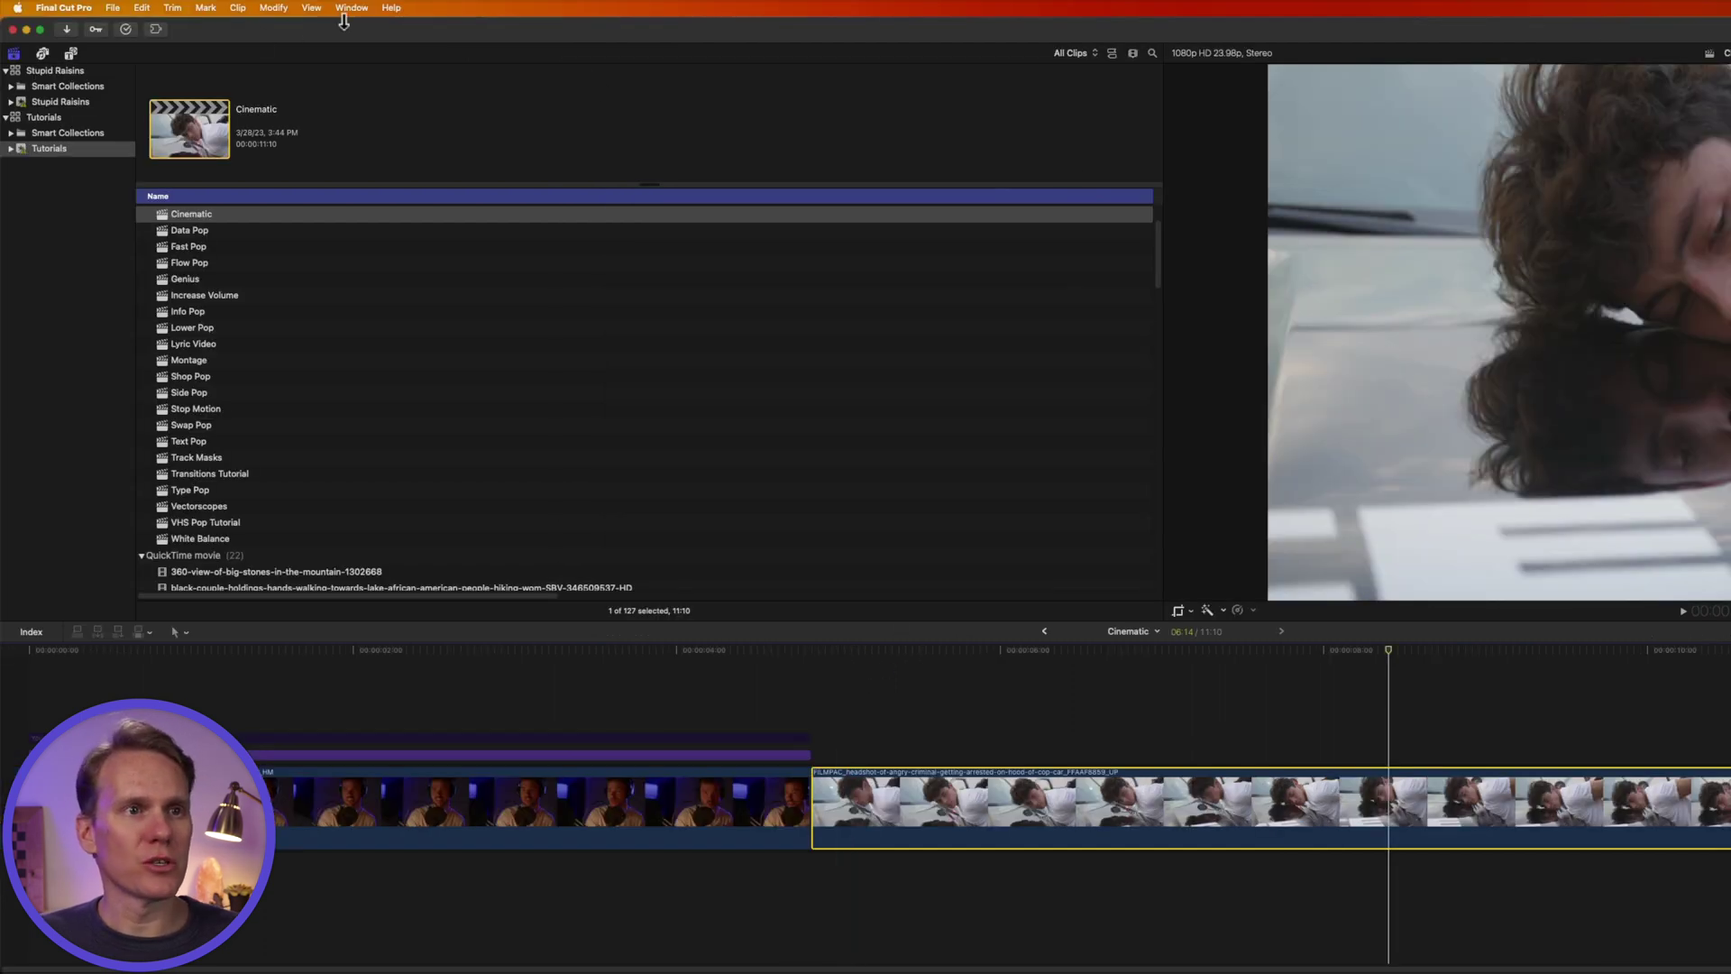
Switch to the Color & Effects workspace from the Window menu's Workspaces.
{"action": "left_click", "coordinate": [351, 9]}
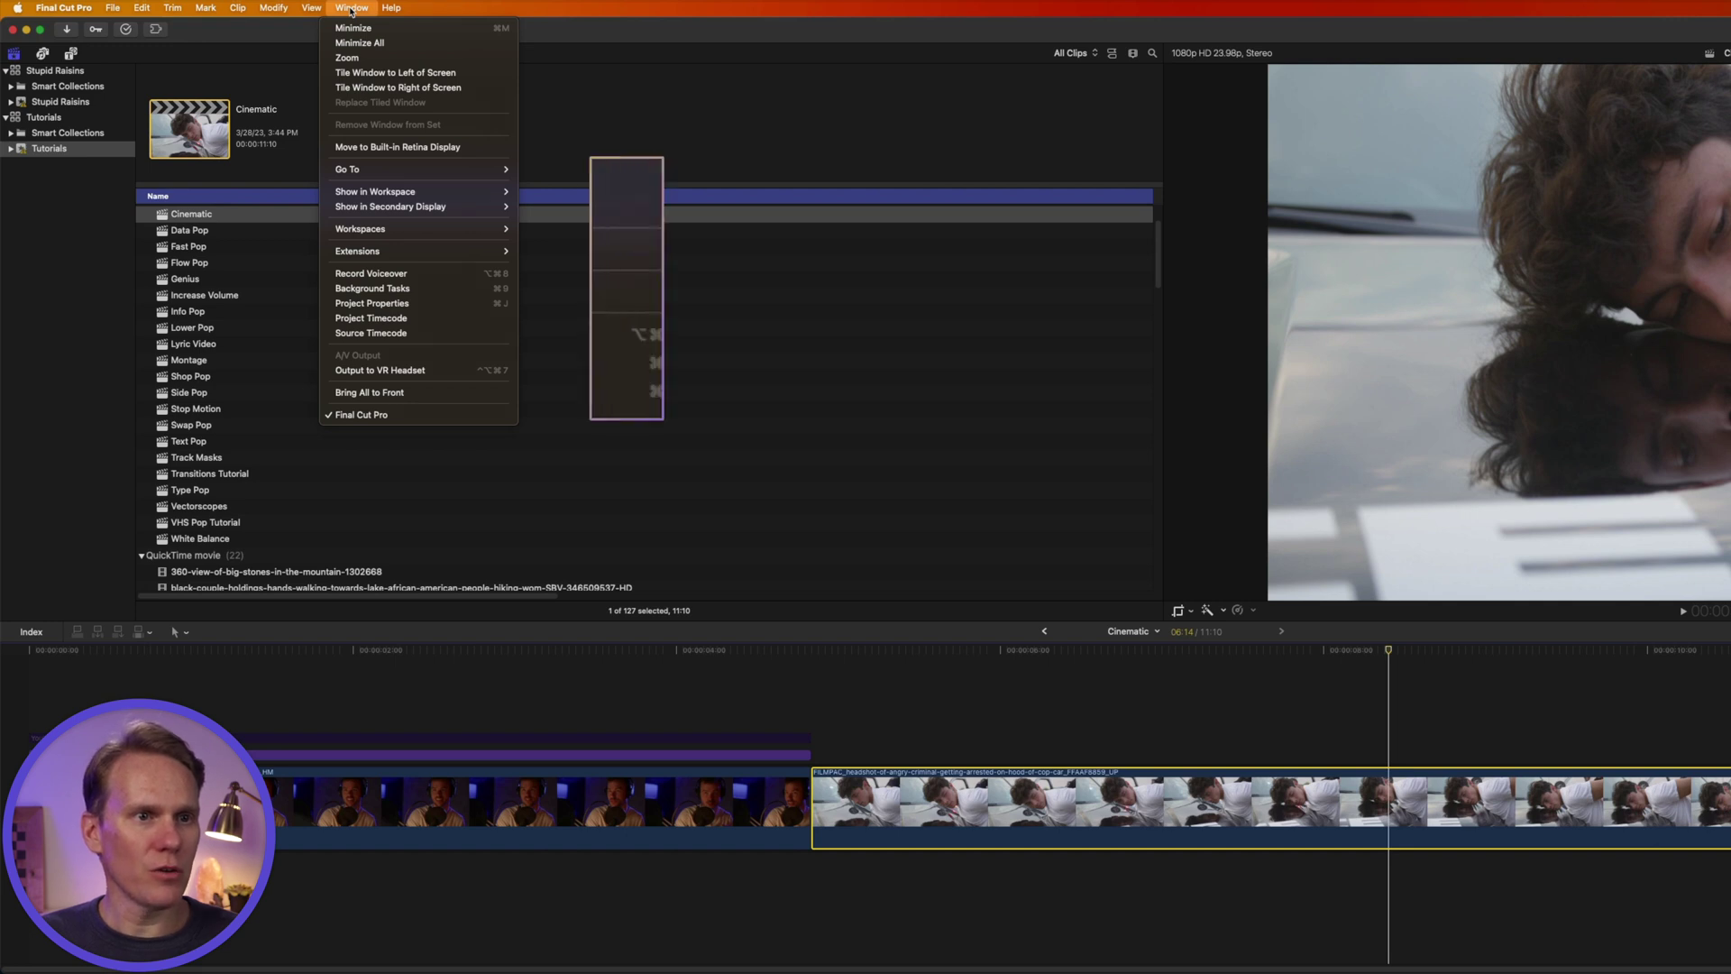
{"action": "mouse_move", "coordinate": [408, 229]}
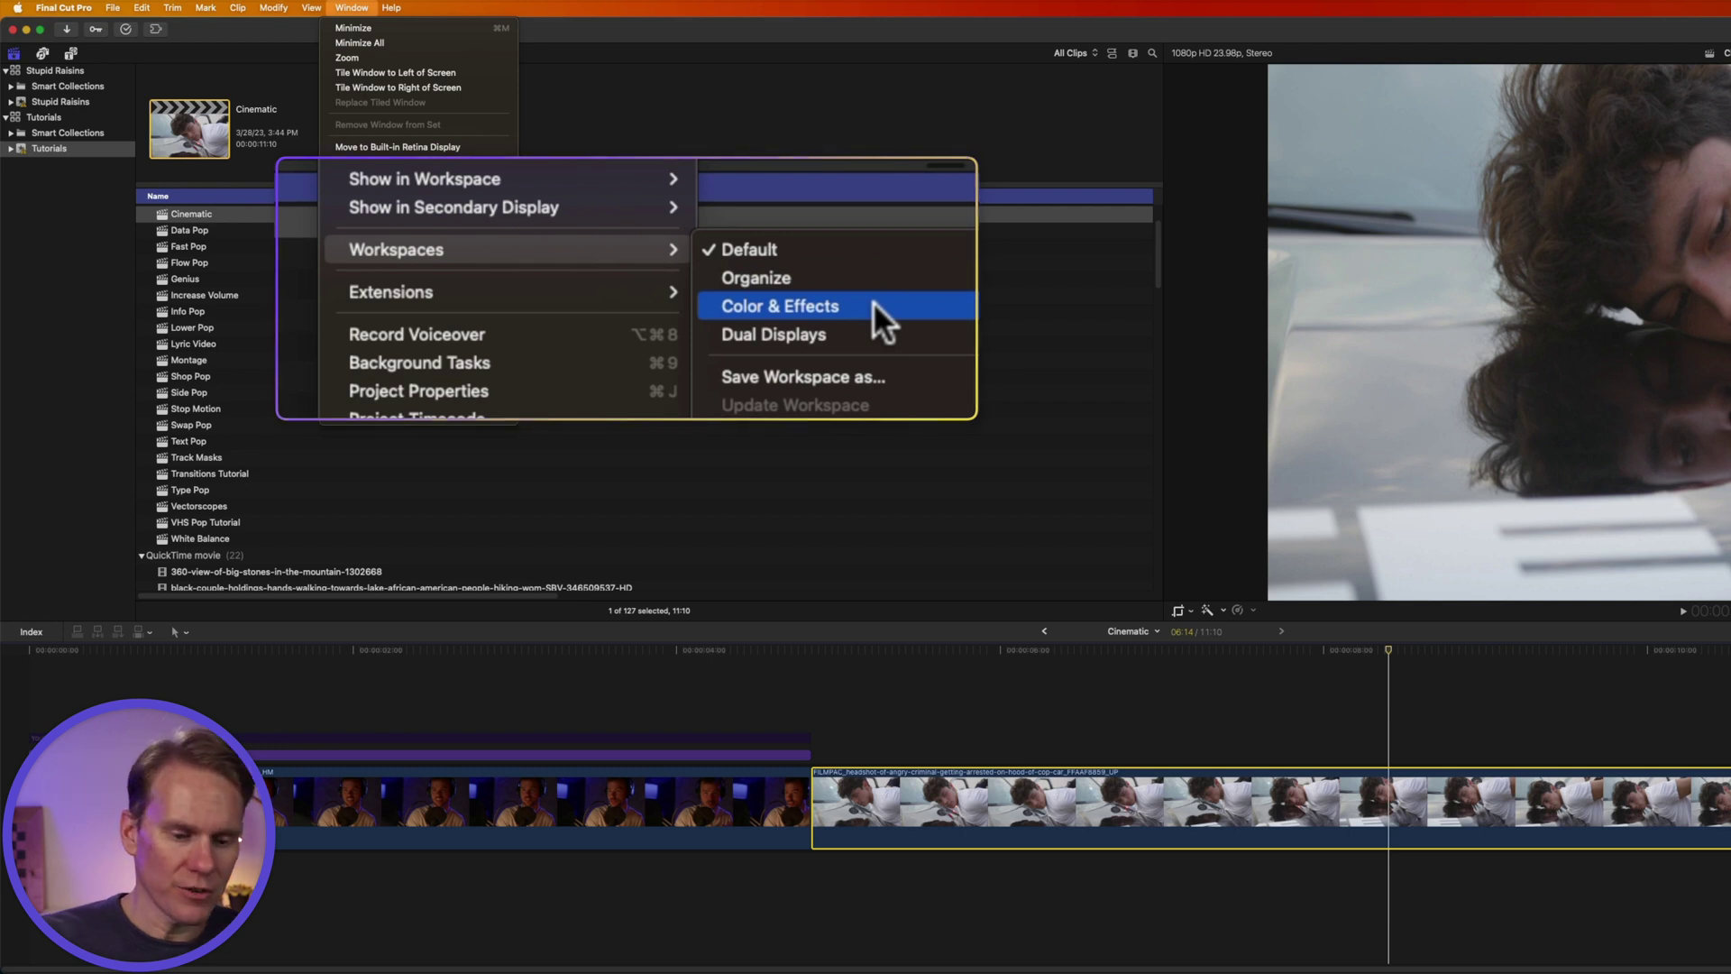
{"action": "left_click", "coordinate": [613, 262]}
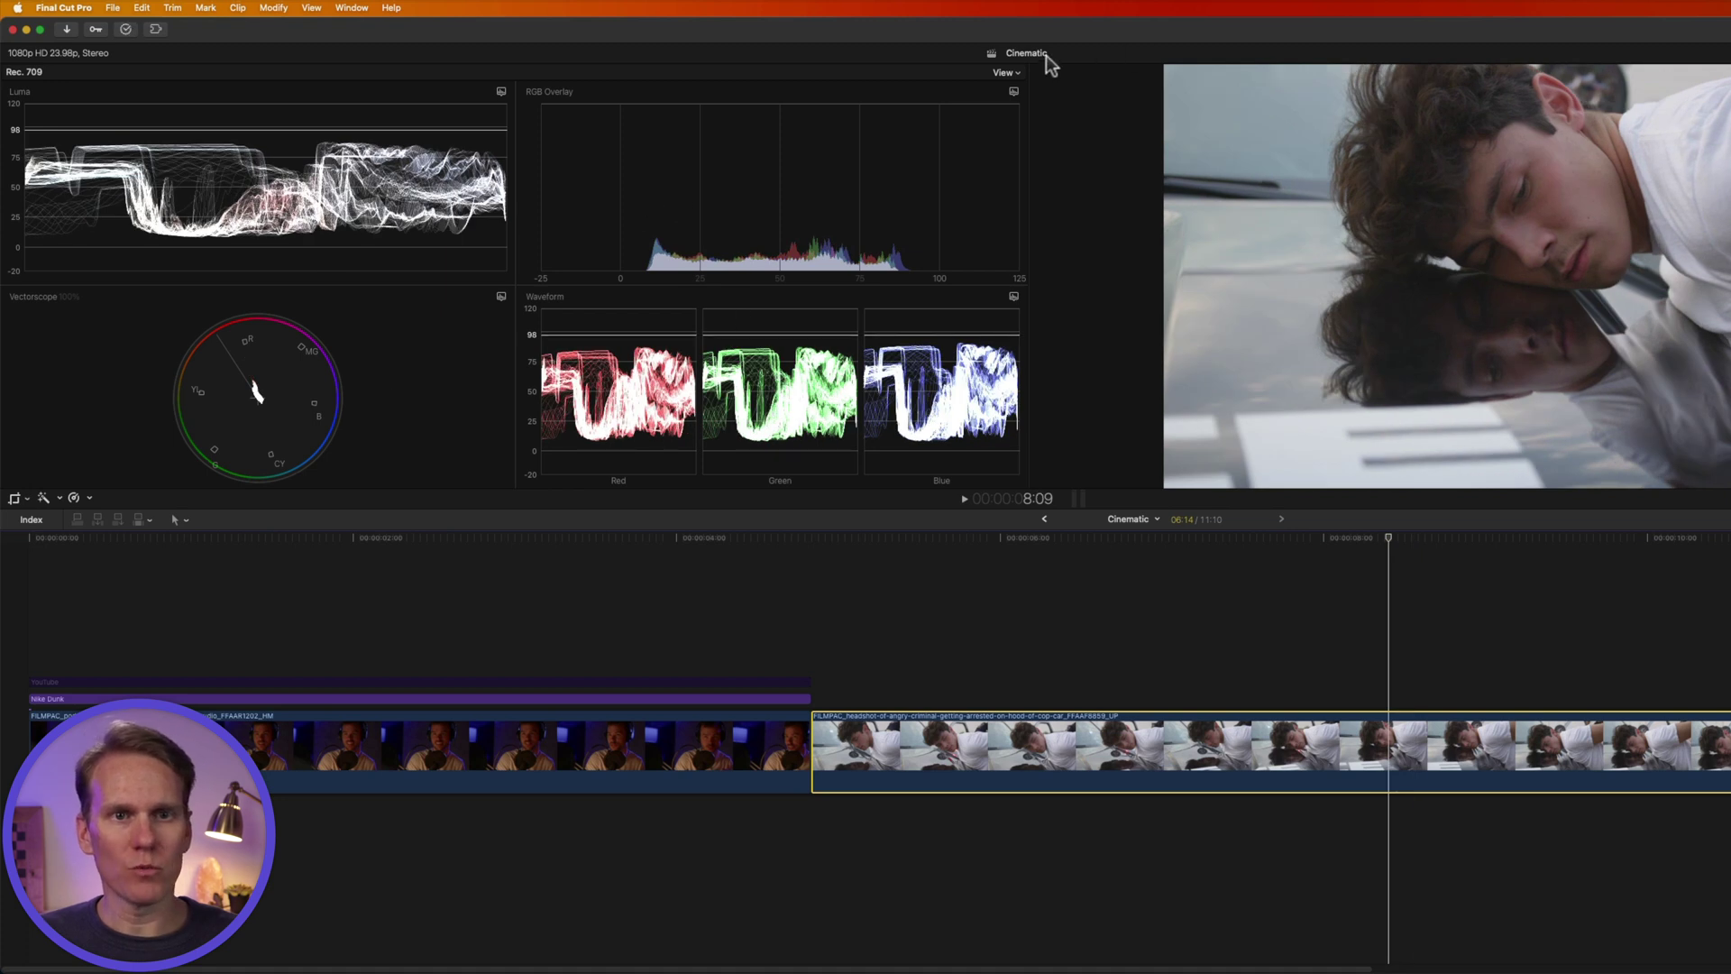
Show a single scope set to a Luma waveform, then deselect the clip.
{"action": "left_click", "coordinate": [1007, 72]}
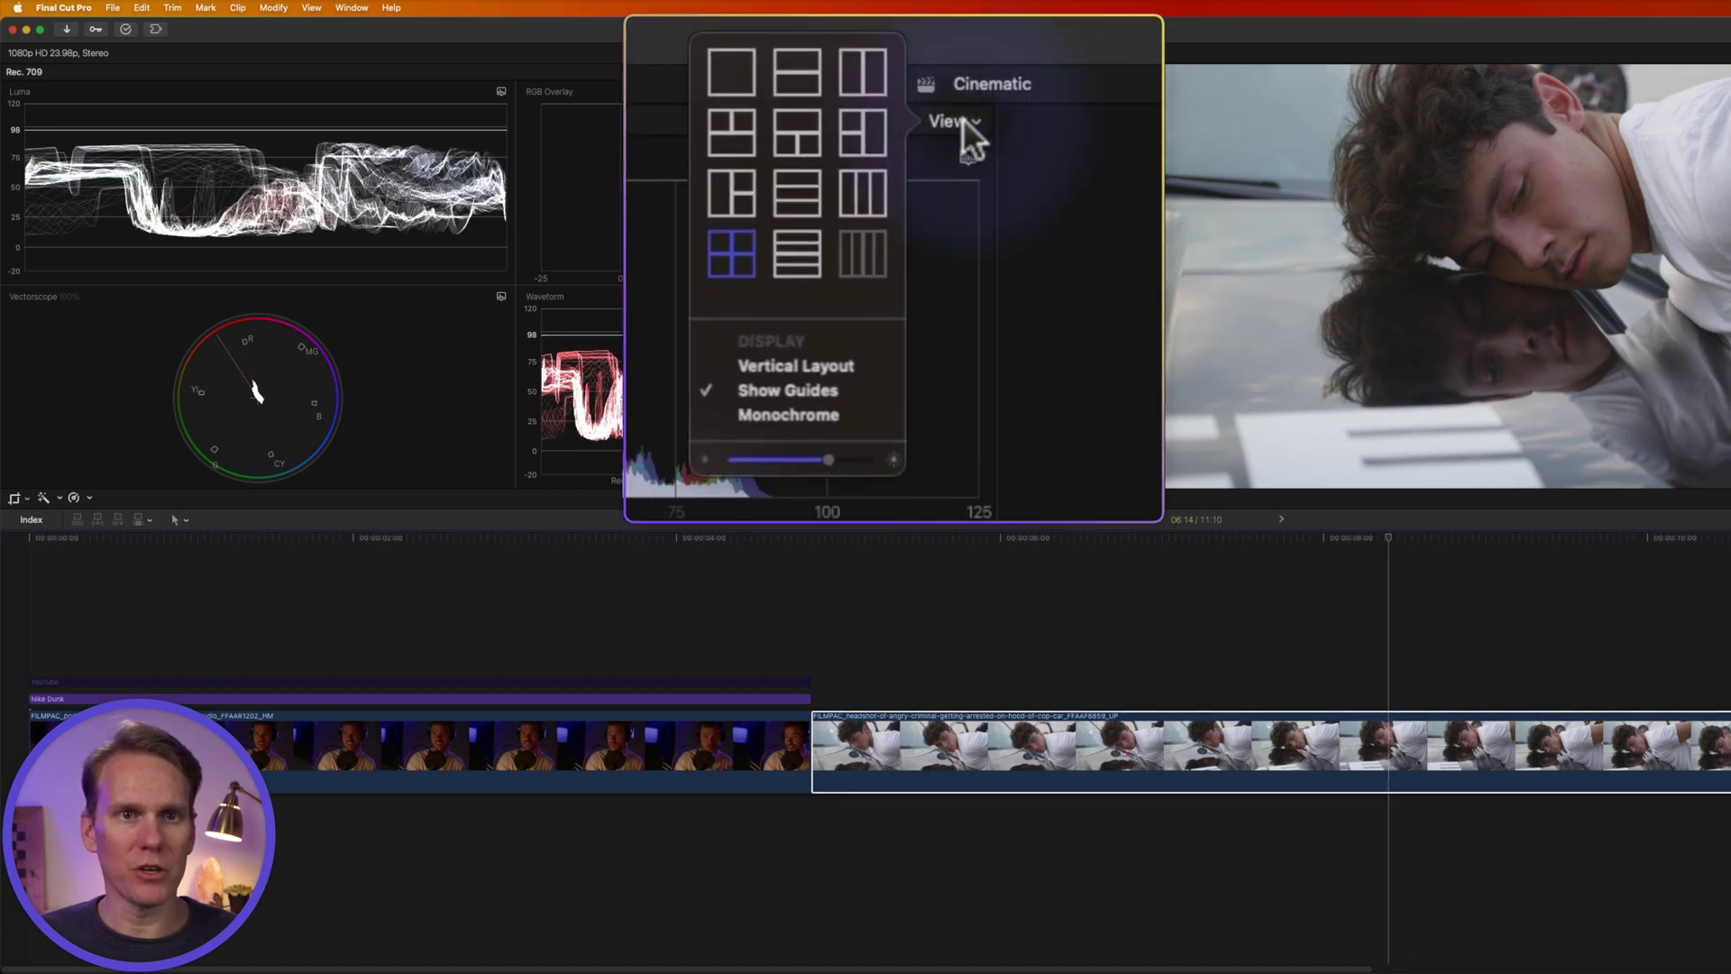
{"action": "left_click", "coordinate": [732, 72]}
{"action": "left_click", "coordinate": [968, 155]}
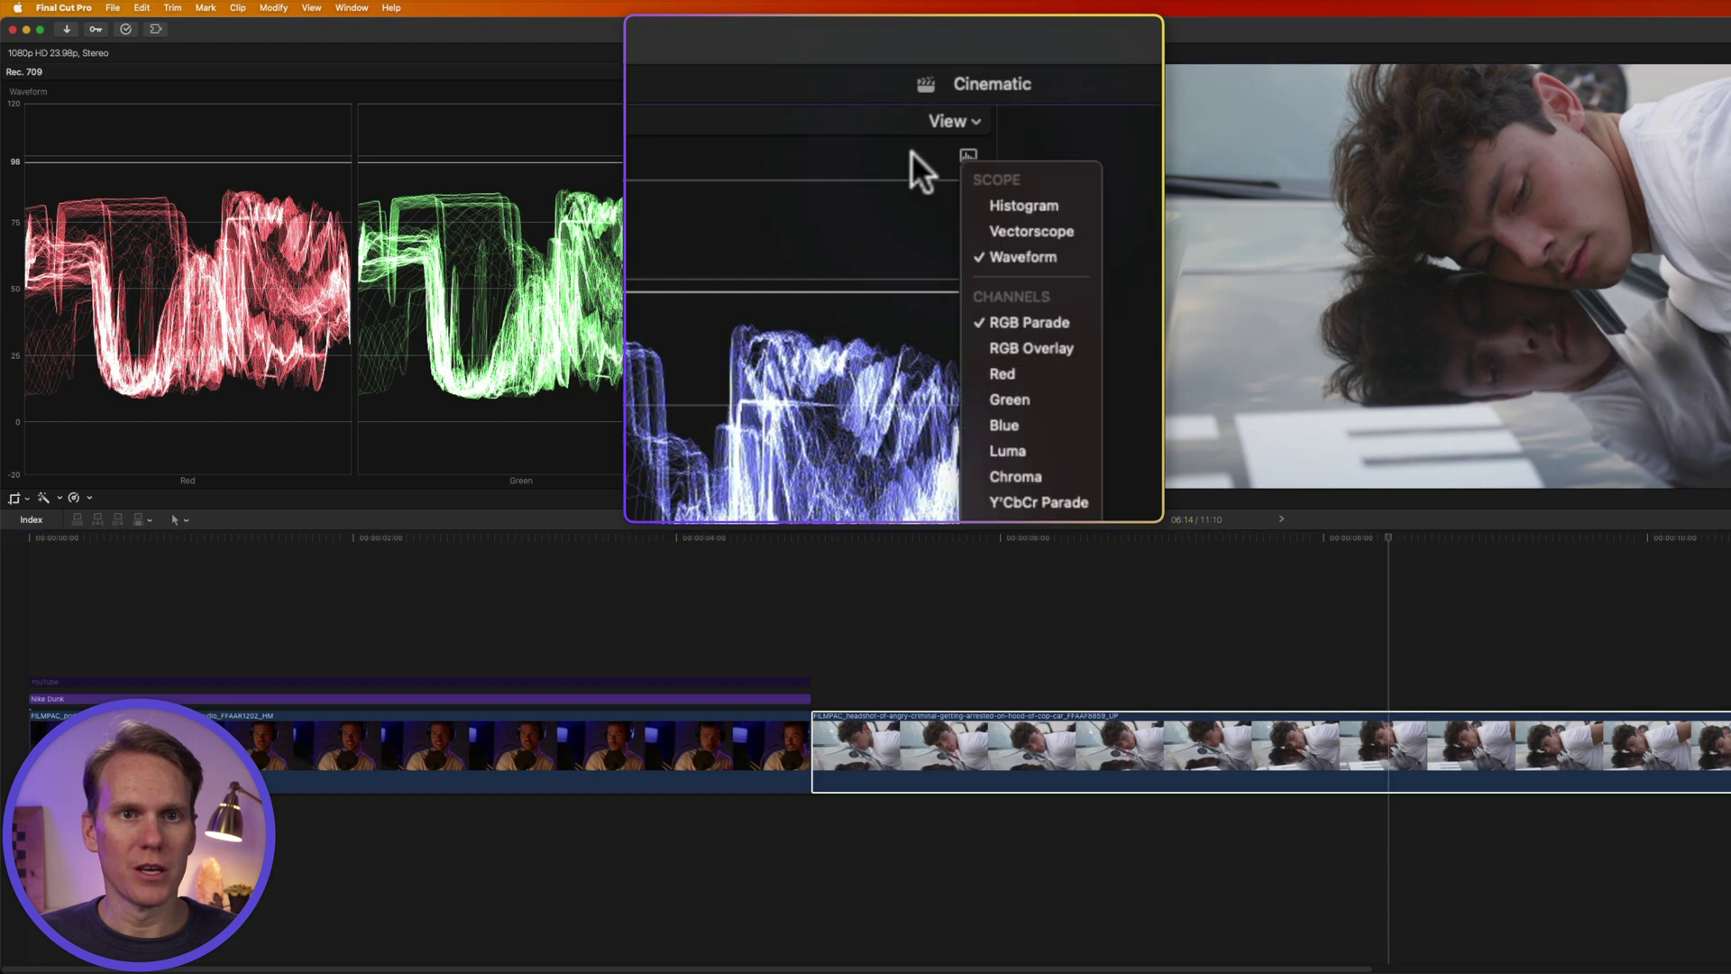
{"action": "left_click", "coordinate": [873, 155]}
{"action": "left_click", "coordinate": [968, 156]}
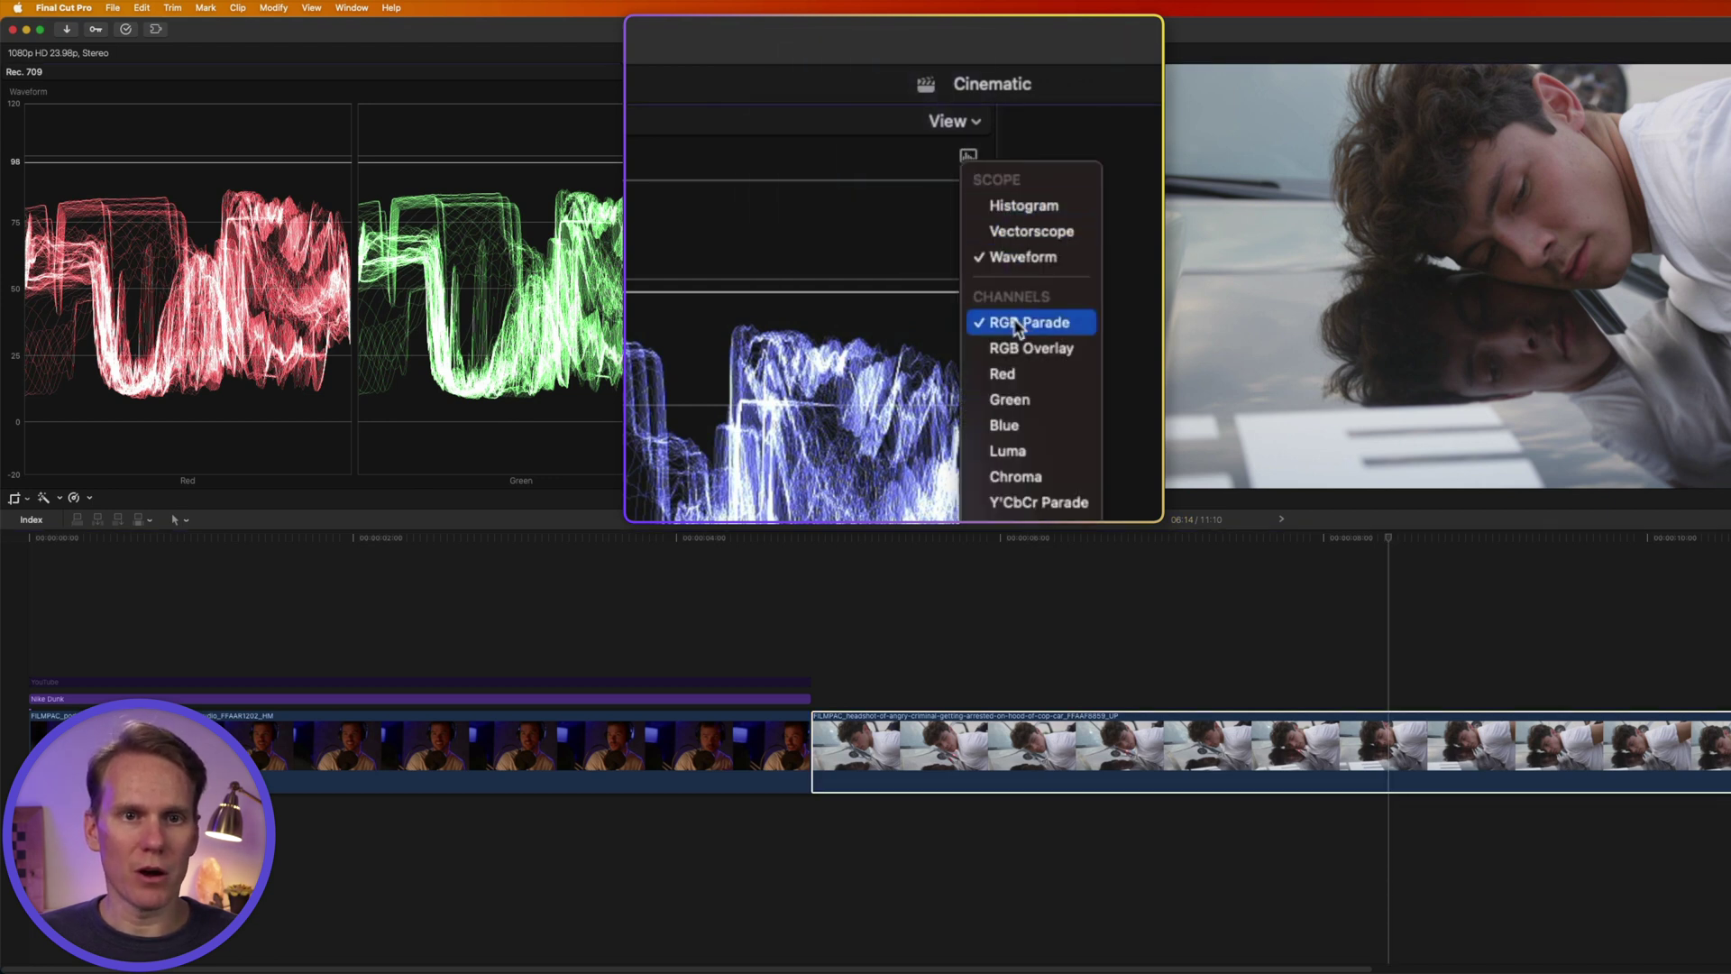
{"action": "left_click", "coordinate": [1019, 444]}
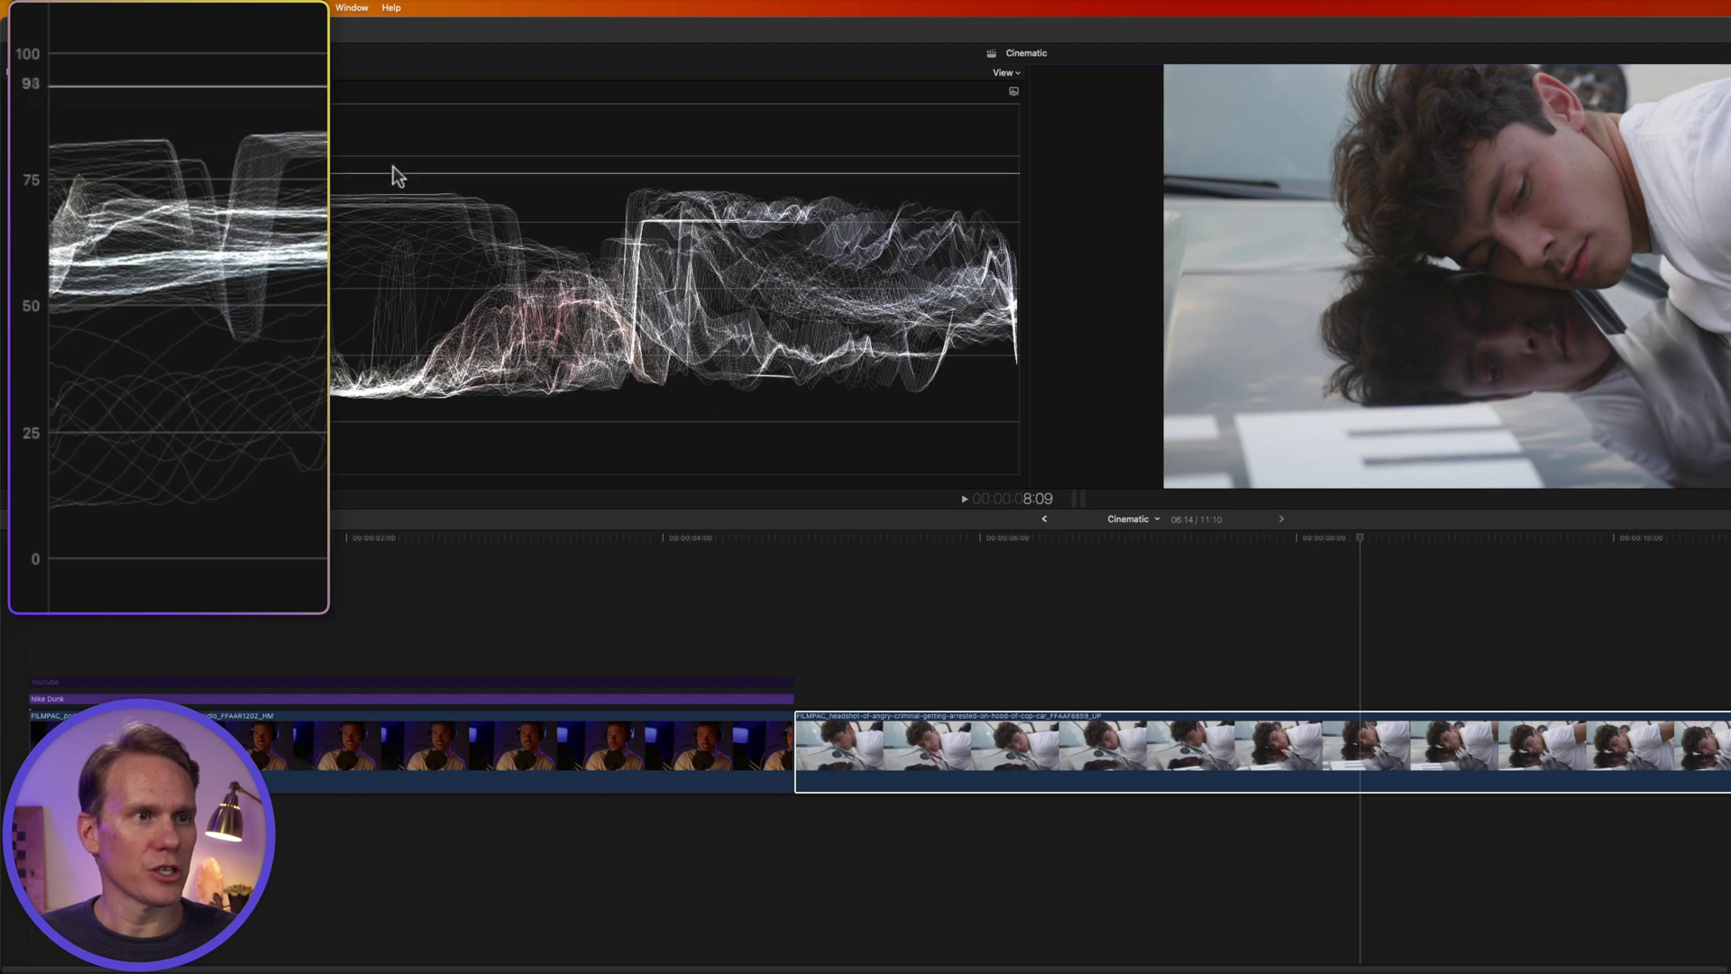
{"action": "left_click", "coordinate": [1356, 695]}
Add a Color Wheels correction to the car-hood clip in the Color inspector.
{"action": "left_click", "coordinate": [1362, 726]}
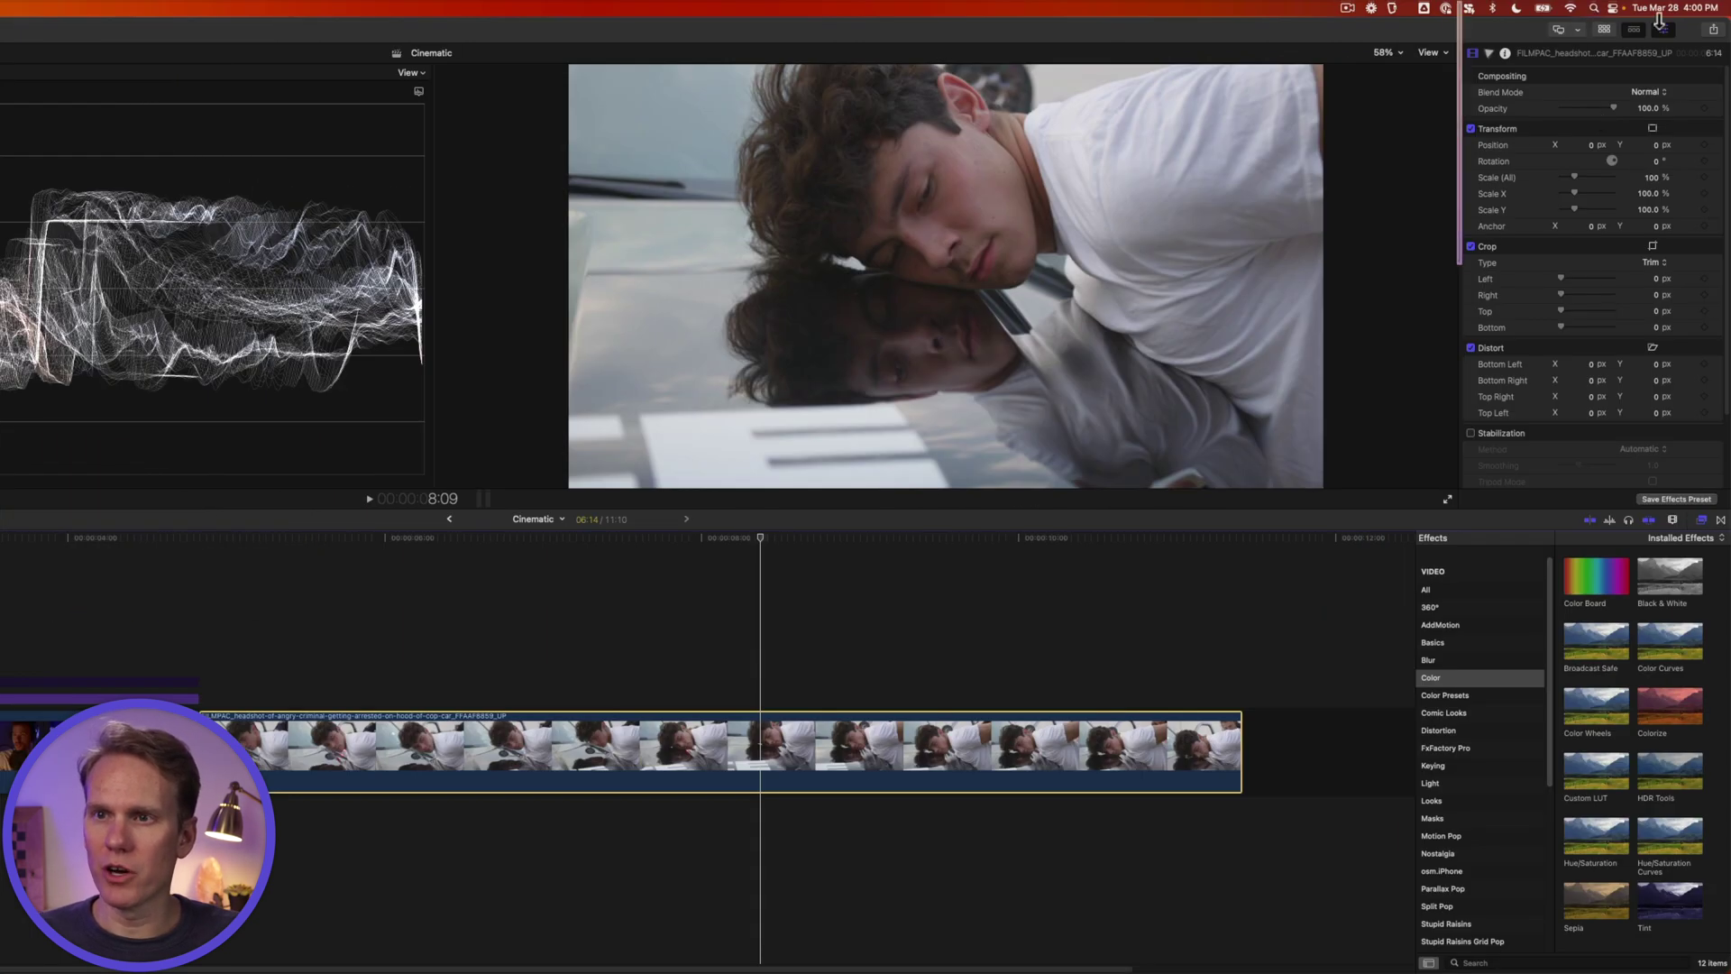
{"action": "left_click", "coordinate": [1663, 29]}
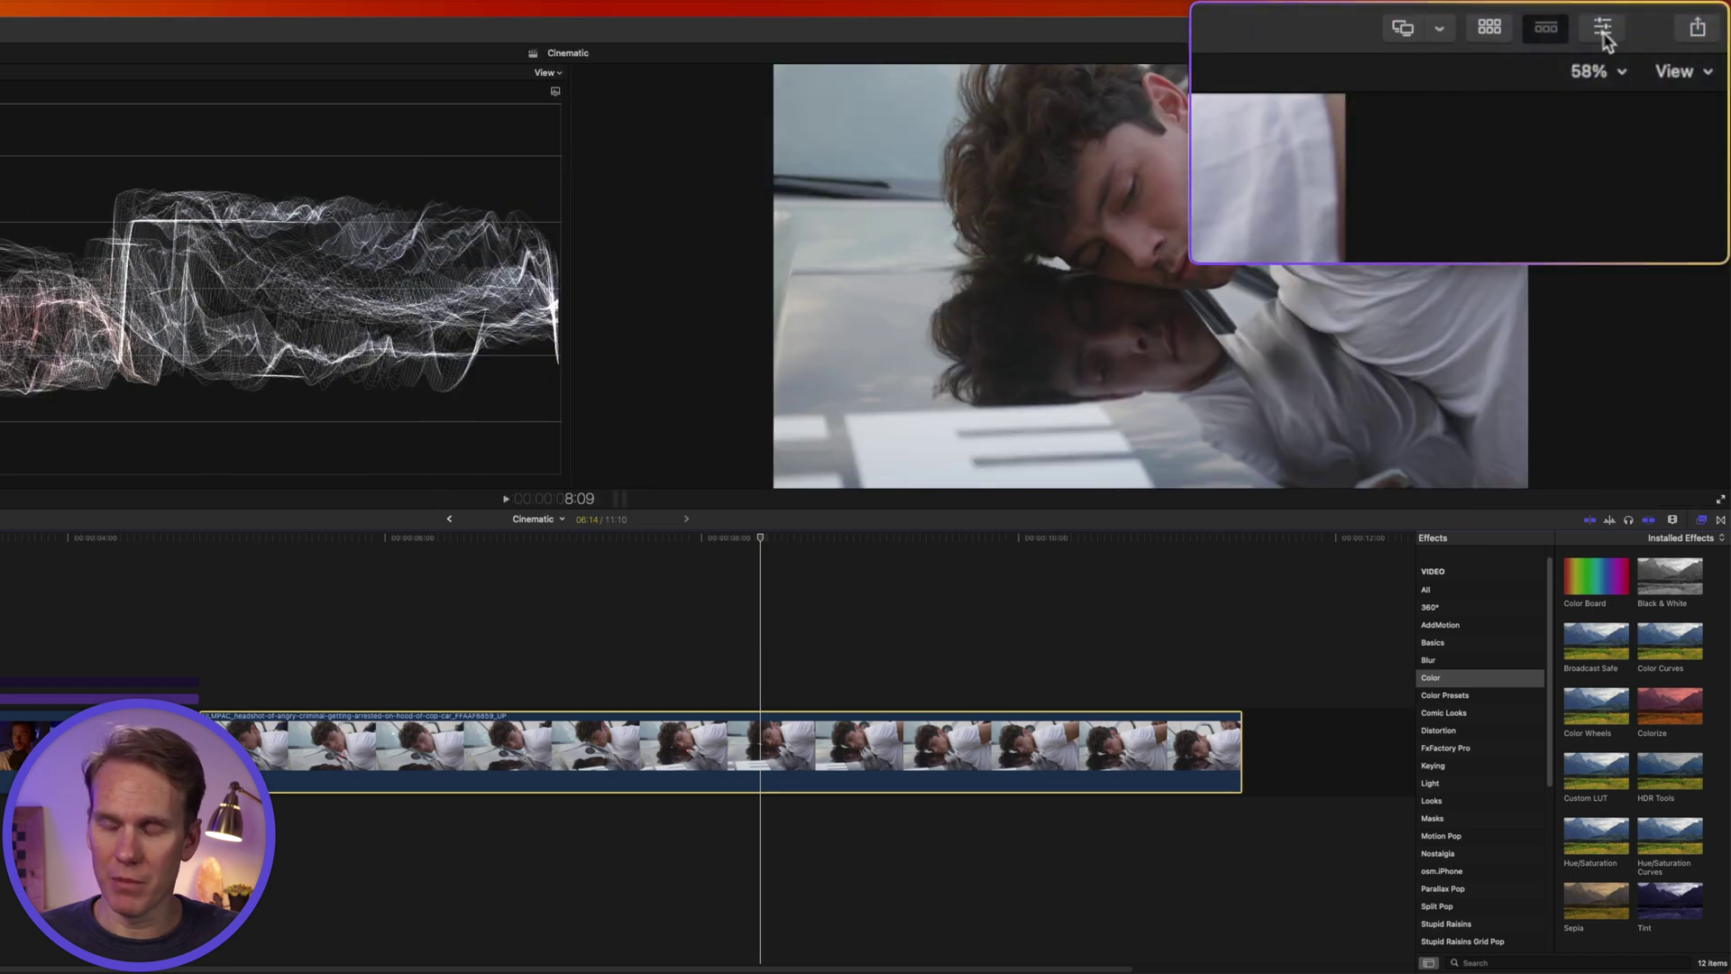
{"action": "left_click", "coordinate": [1604, 29]}
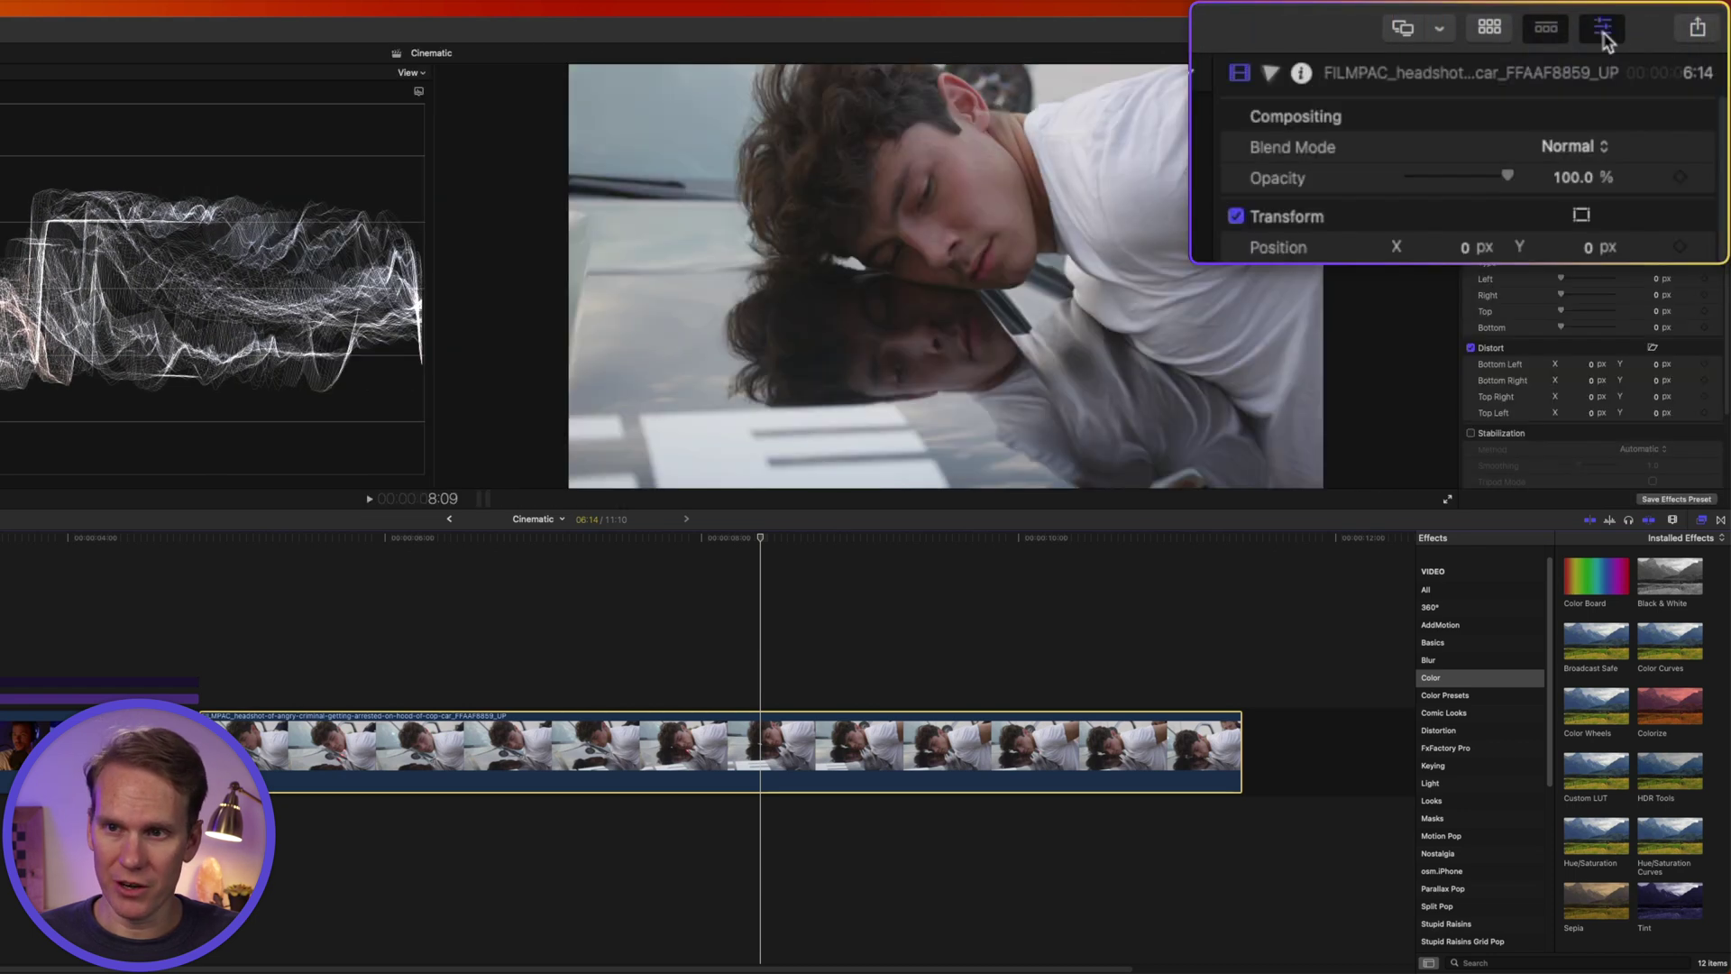
{"action": "left_click", "coordinate": [1270, 72]}
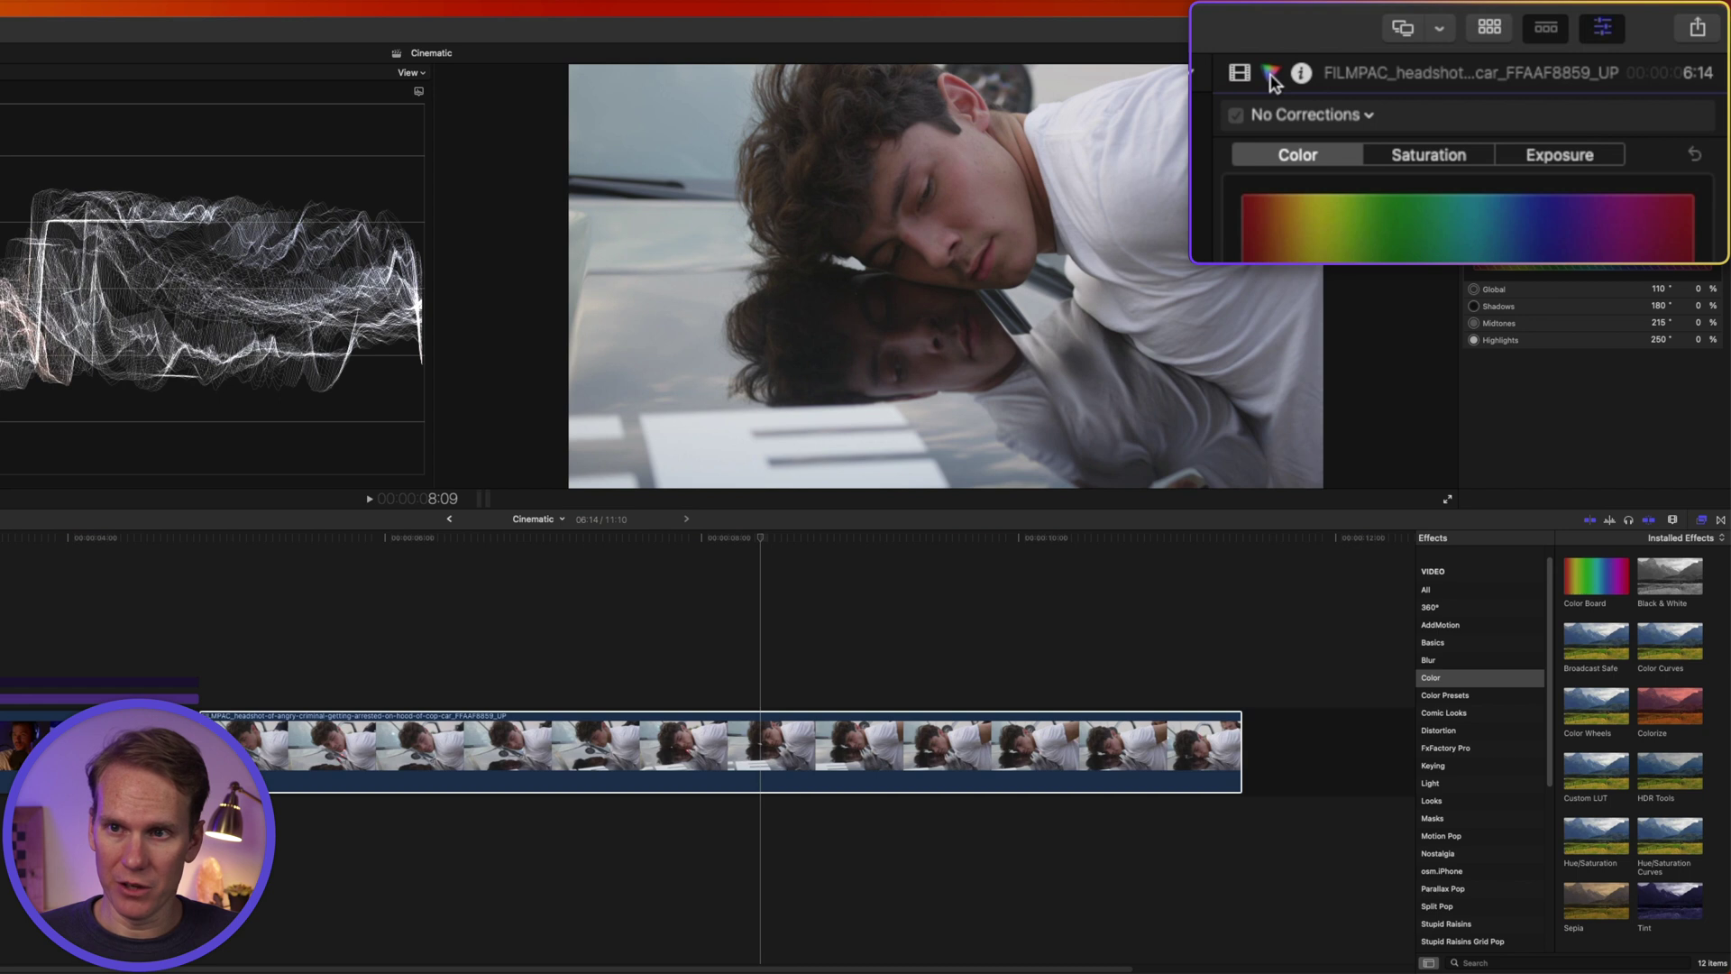
{"action": "left_click", "coordinate": [1368, 114]}
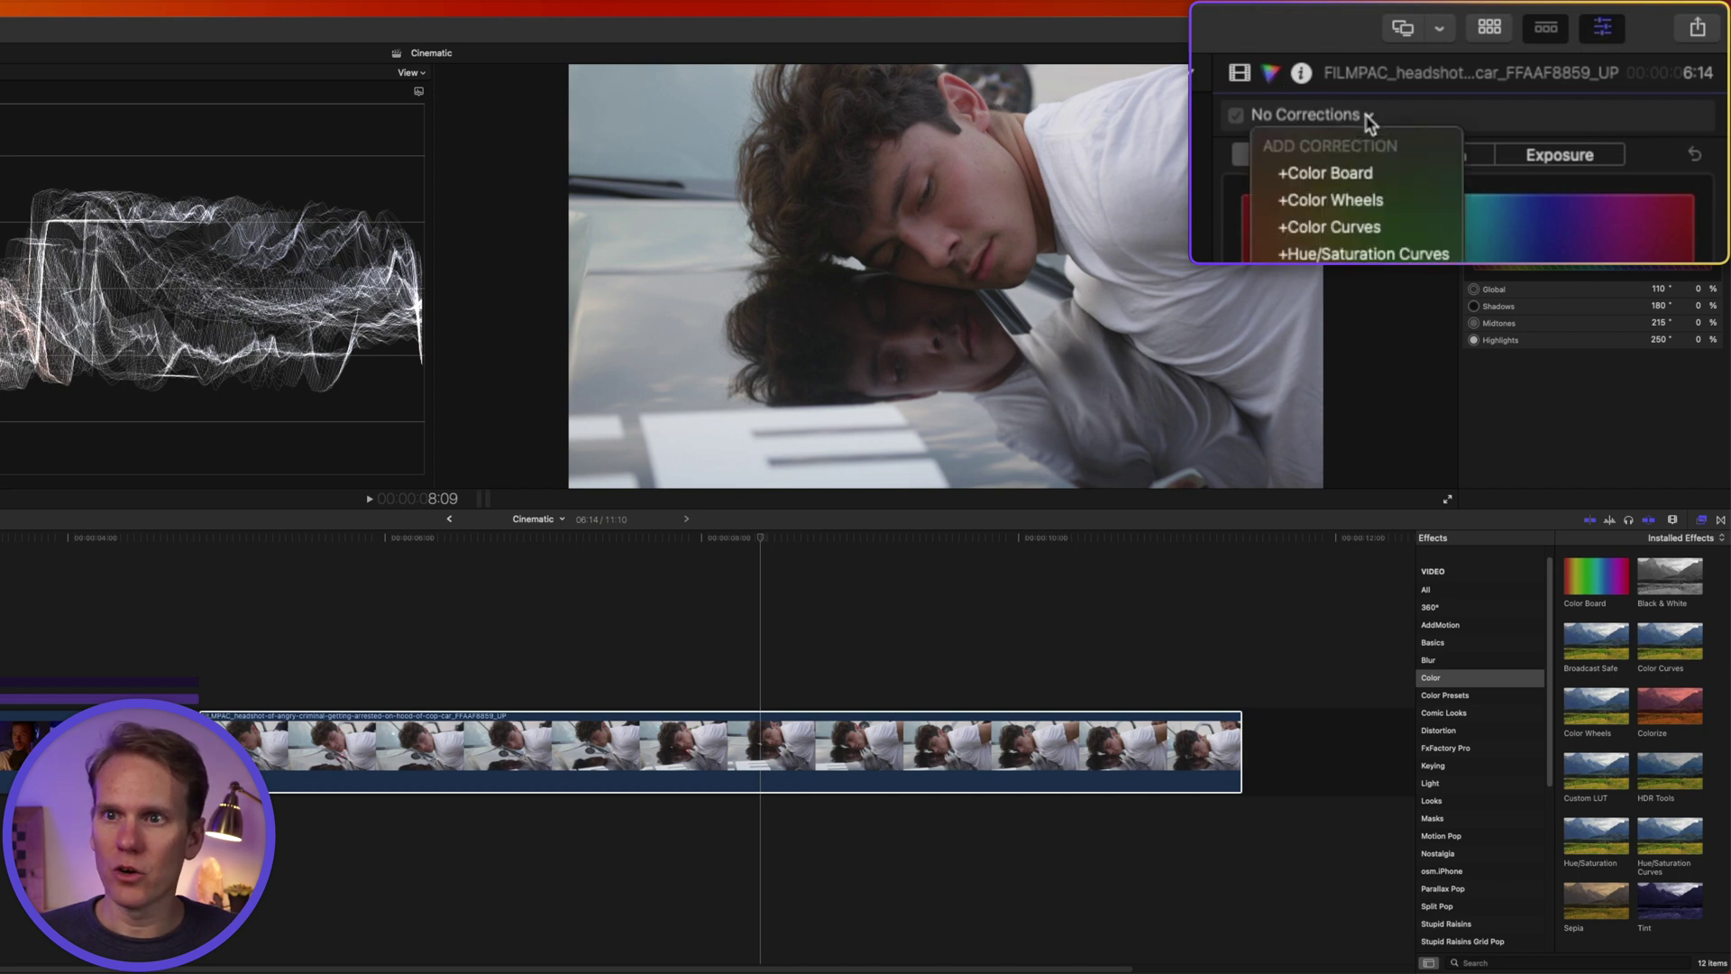
{"action": "left_click", "coordinate": [1360, 199]}
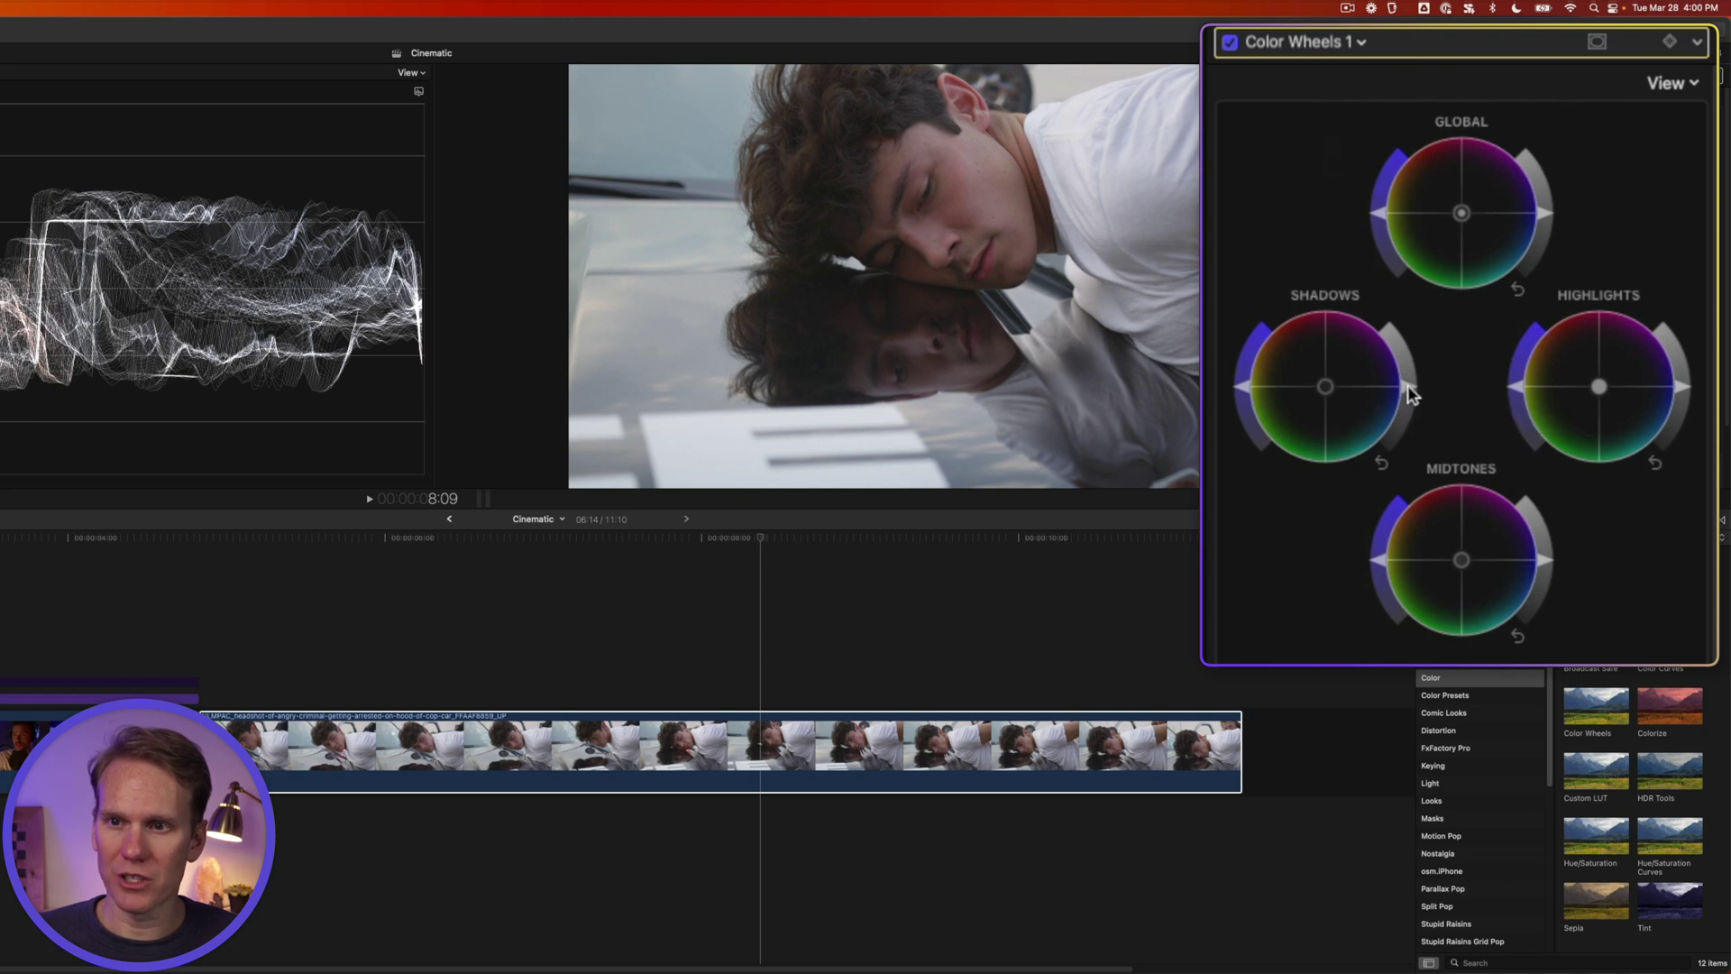
Darken shadows, brighten highlights, nudge midtones and global saturation, then compare with it off.
{"action": "left_click_drag", "start_coordinate": [1411, 395], "coordinate": [1417, 416]}
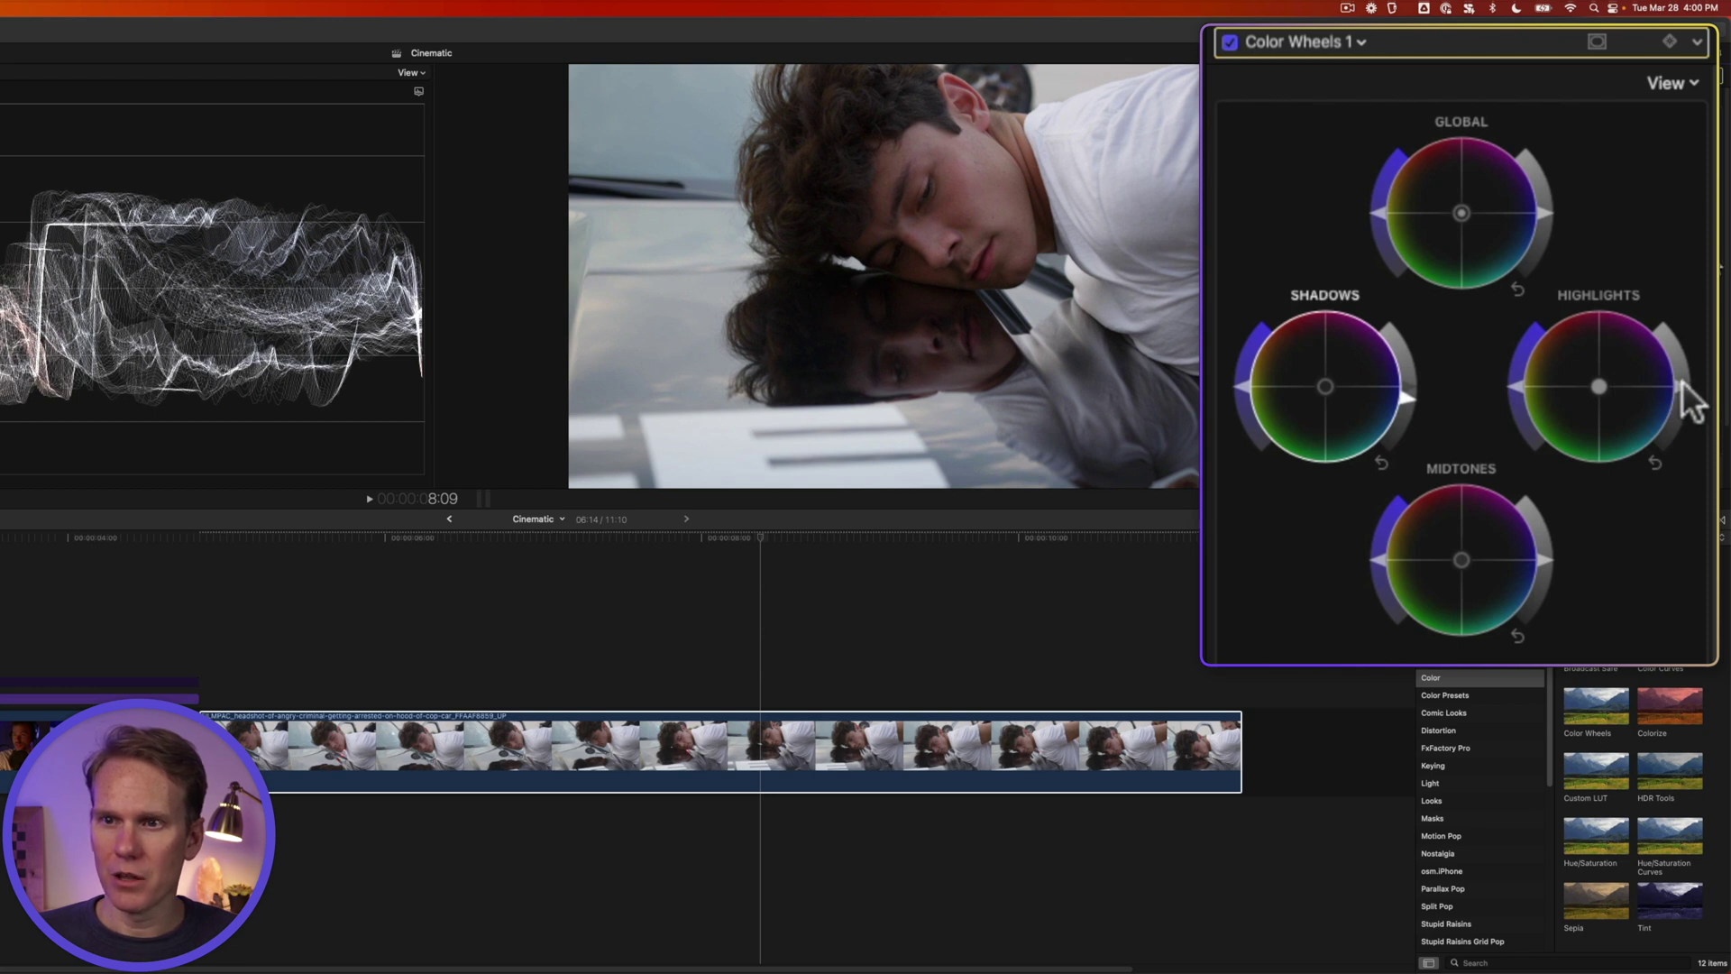
{"action": "left_click_drag", "start_coordinate": [1680, 381], "coordinate": [1676, 355]}
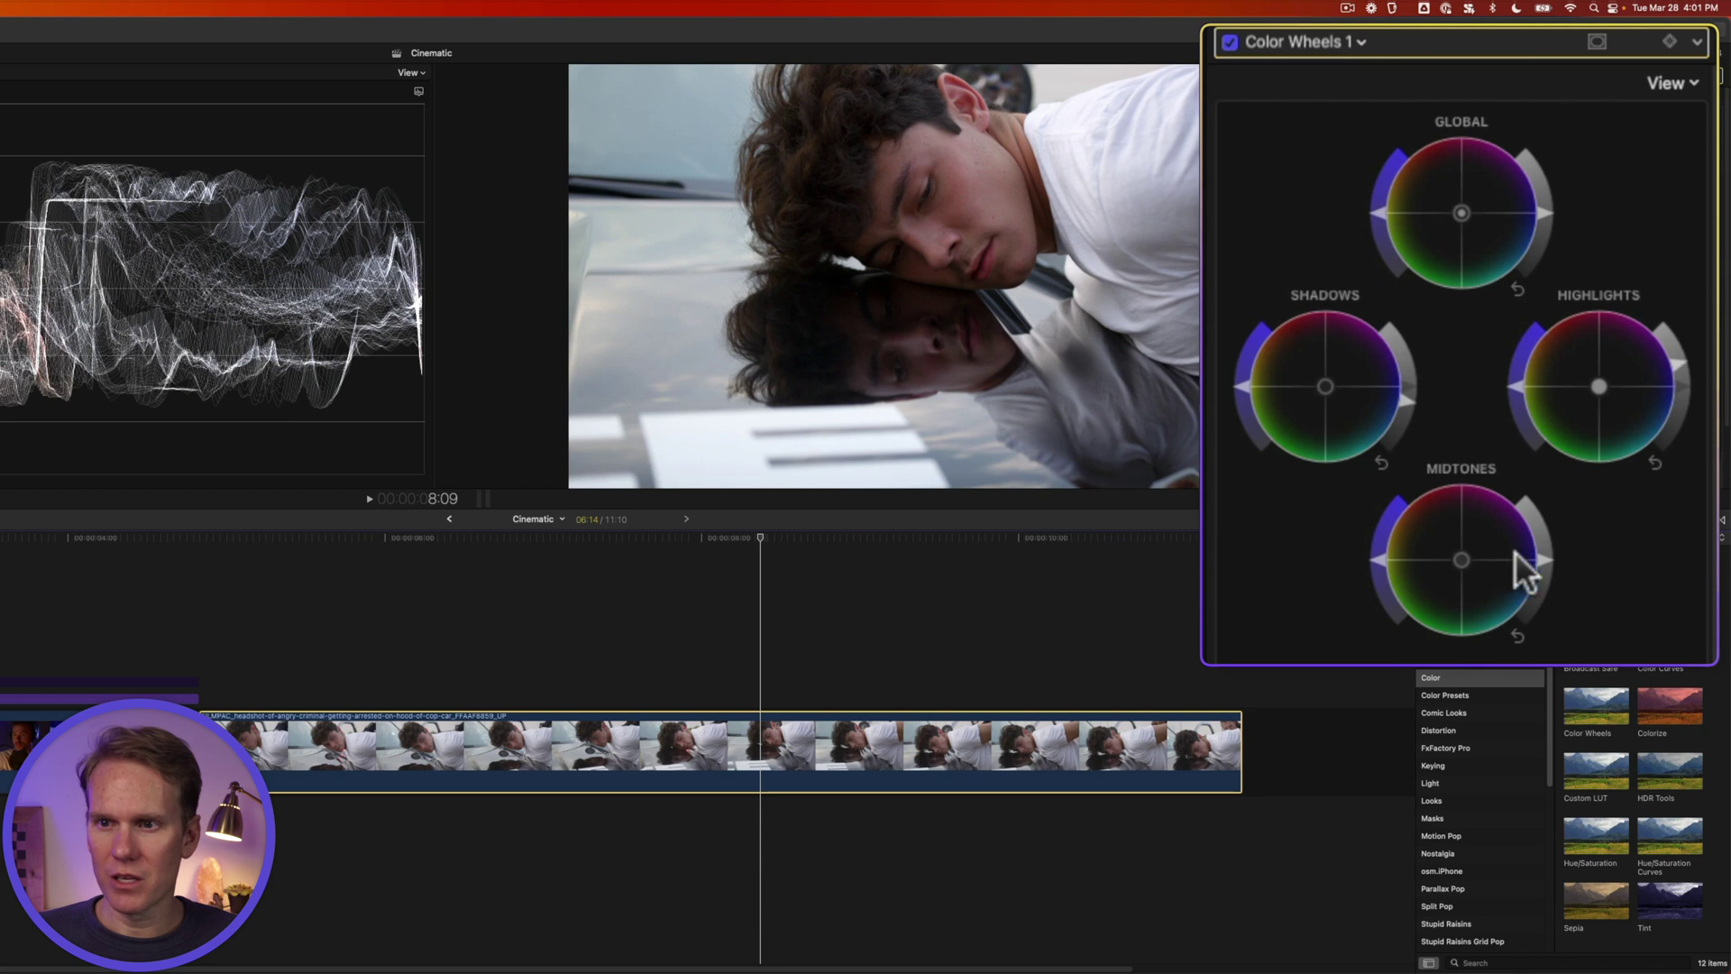
{"action": "left_click_drag", "start_coordinate": [1543, 568], "coordinate": [1542, 551]}
{"action": "left_click_drag", "start_coordinate": [1380, 163], "coordinate": [1388, 203]}
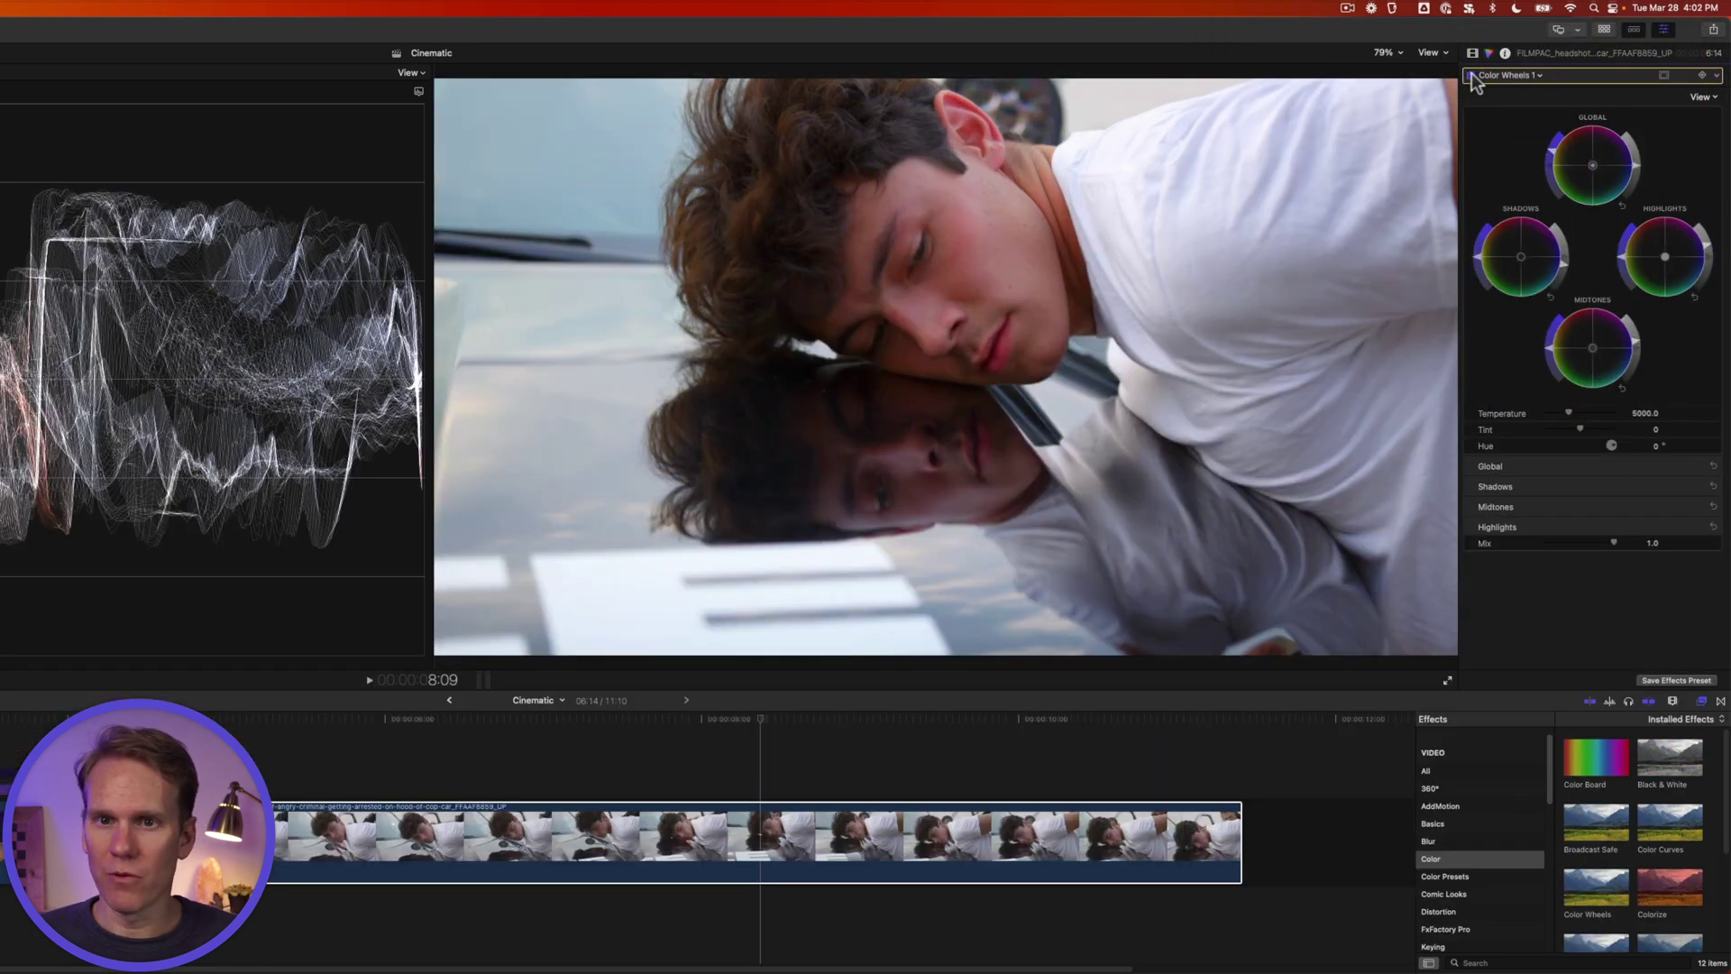
{"action": "left_click", "coordinate": [1471, 75]}
Re-enable, then delete the Color Wheels correction and reselect the car-hood clip.
{"action": "left_click", "coordinate": [1472, 76]}
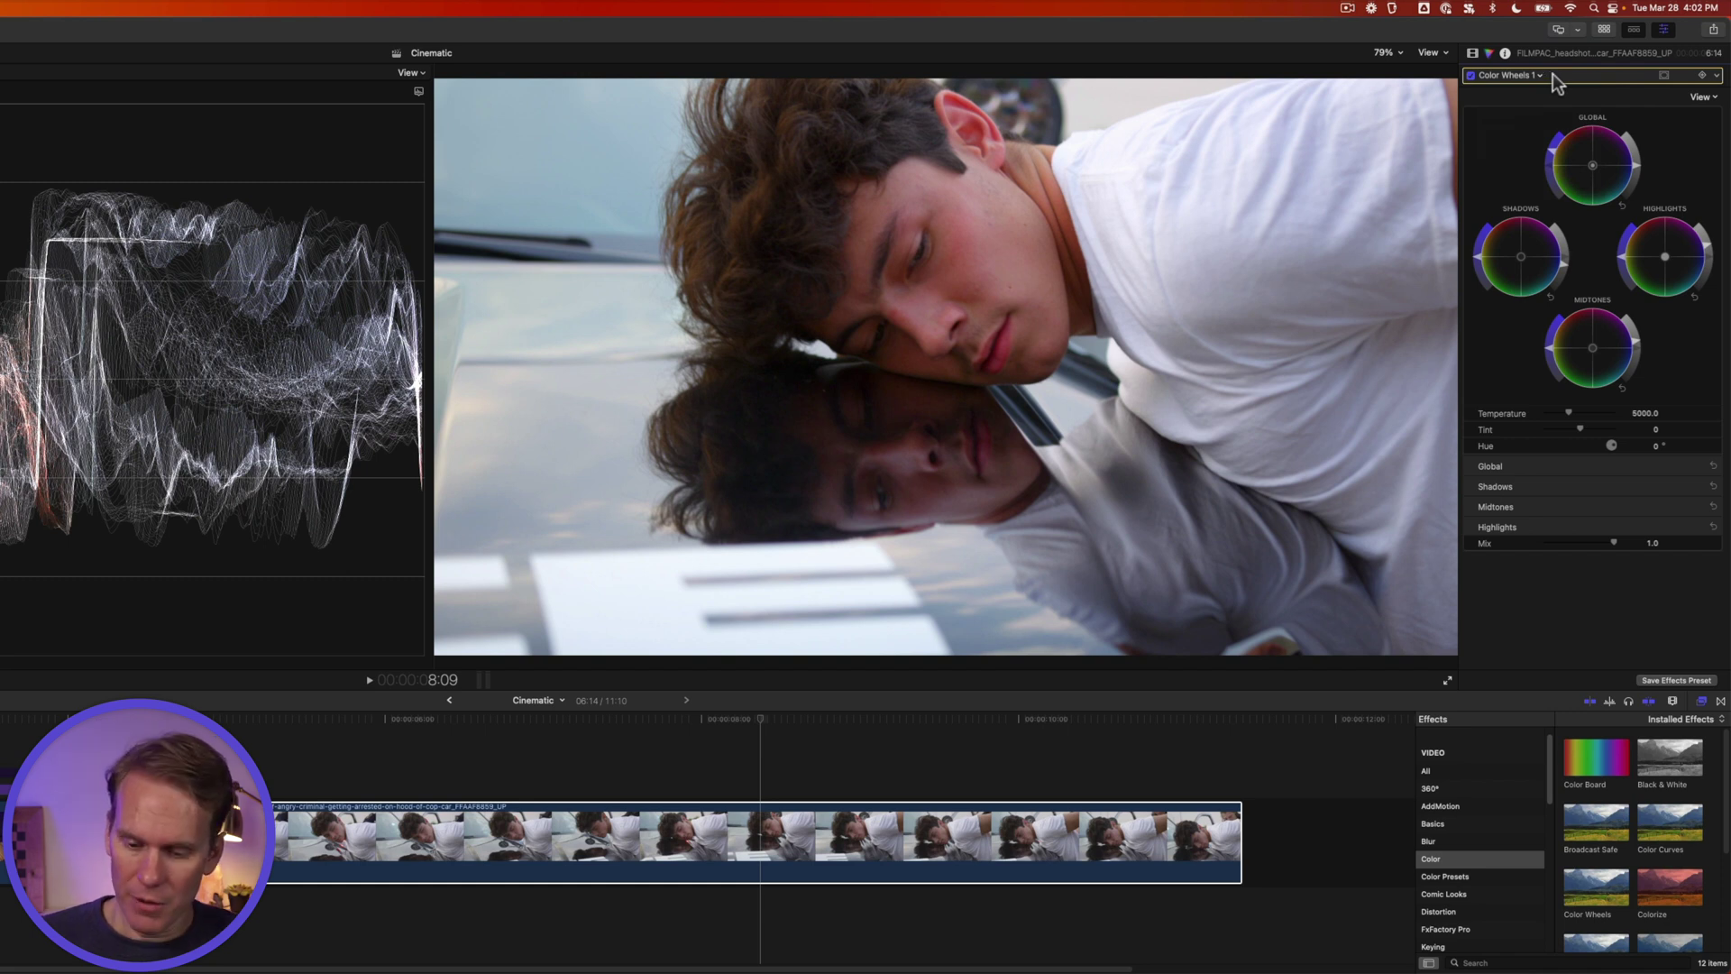
{"action": "key", "text": "Delete"}
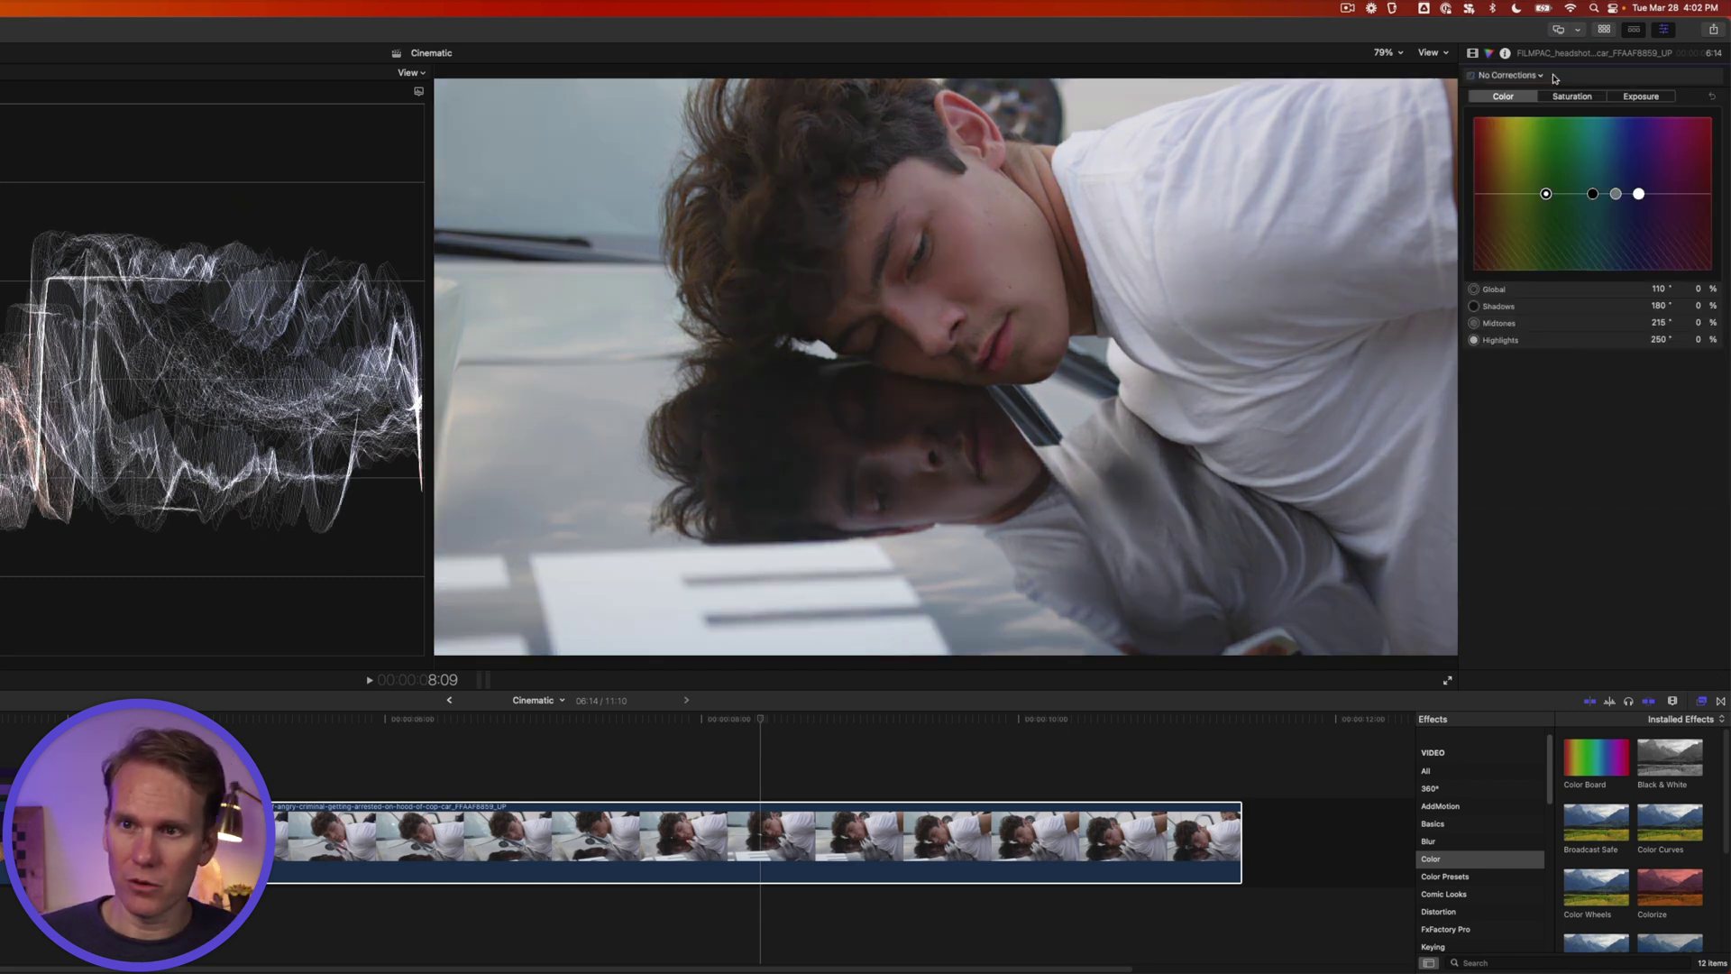
{"action": "left_click", "coordinate": [1235, 819]}
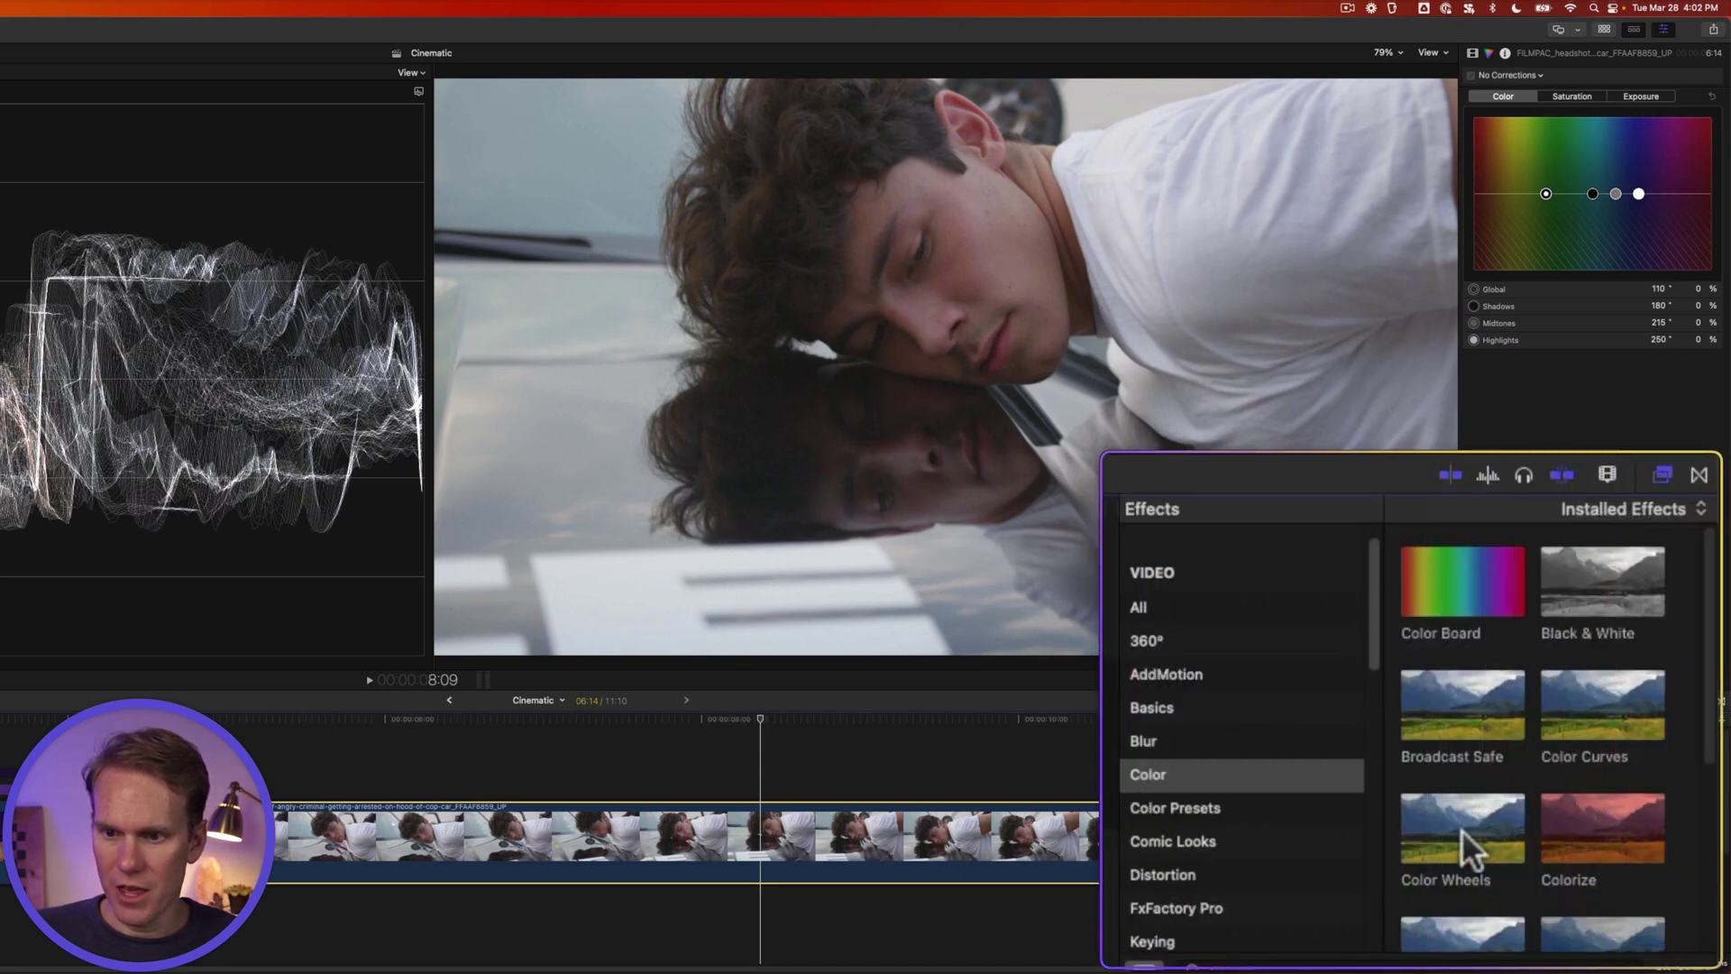
Set the Custom LUT to RED_FilmBias_to_Rec709_BT1886 in the Video inspector.
{"action": "scroll", "coordinate": [1506, 826], "scroll_direction": "down", "scroll_amount": 3}
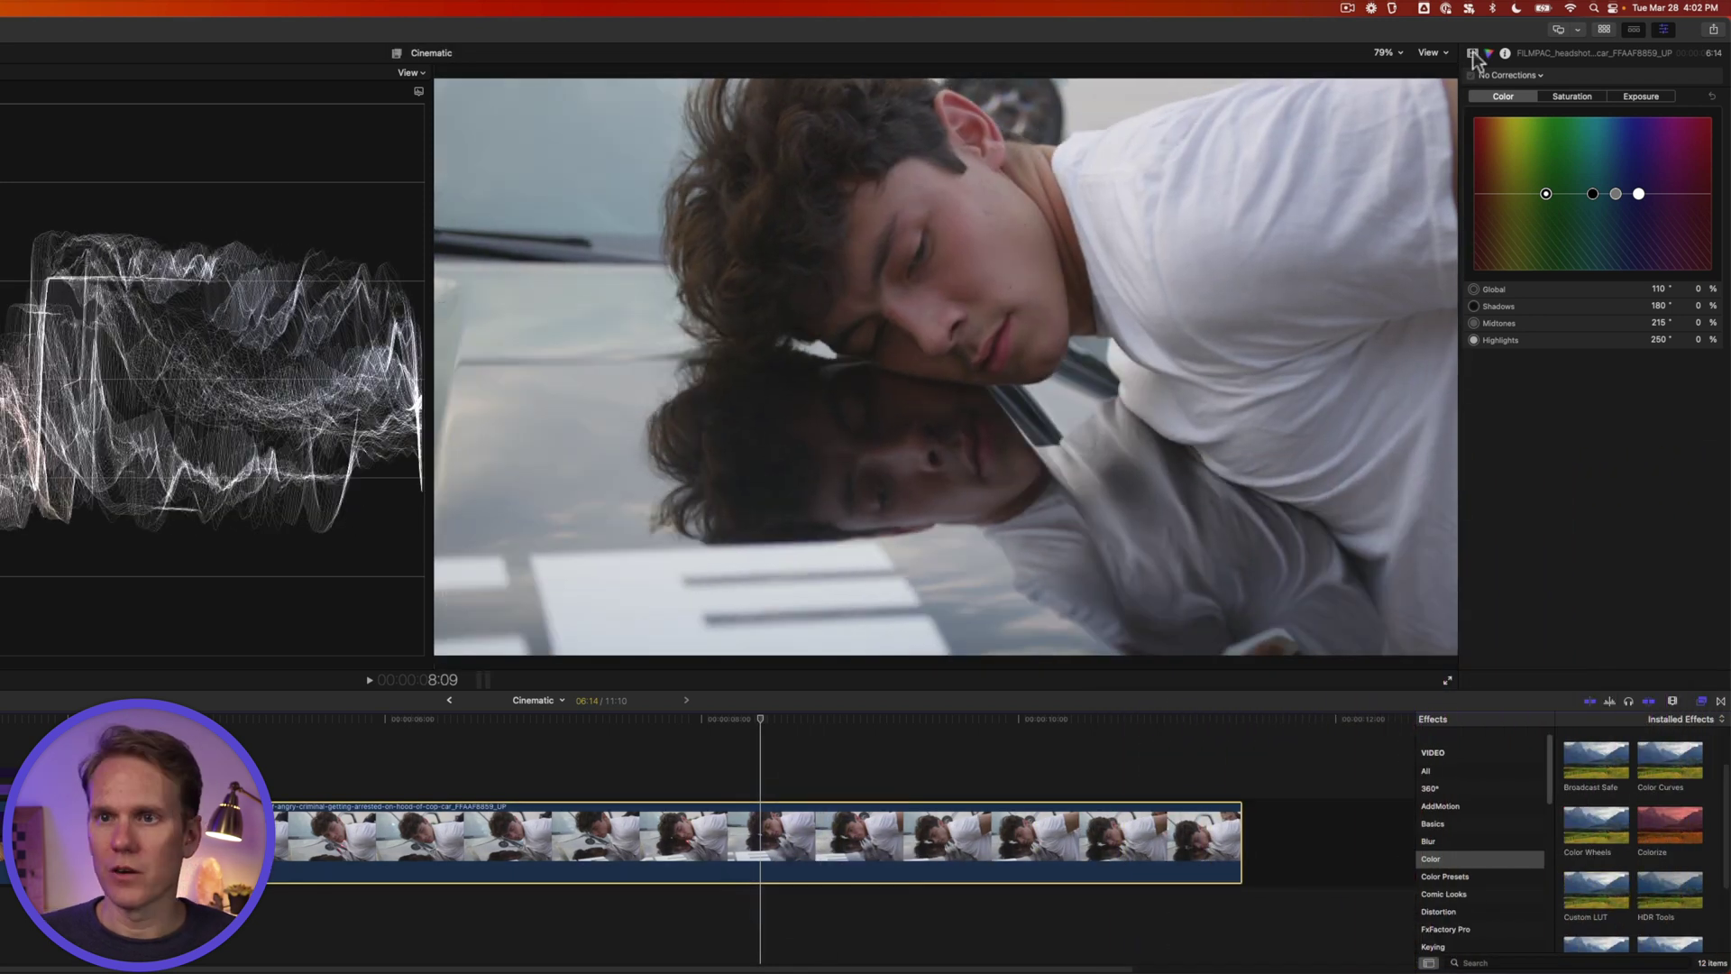
{"action": "left_click", "coordinate": [1473, 55]}
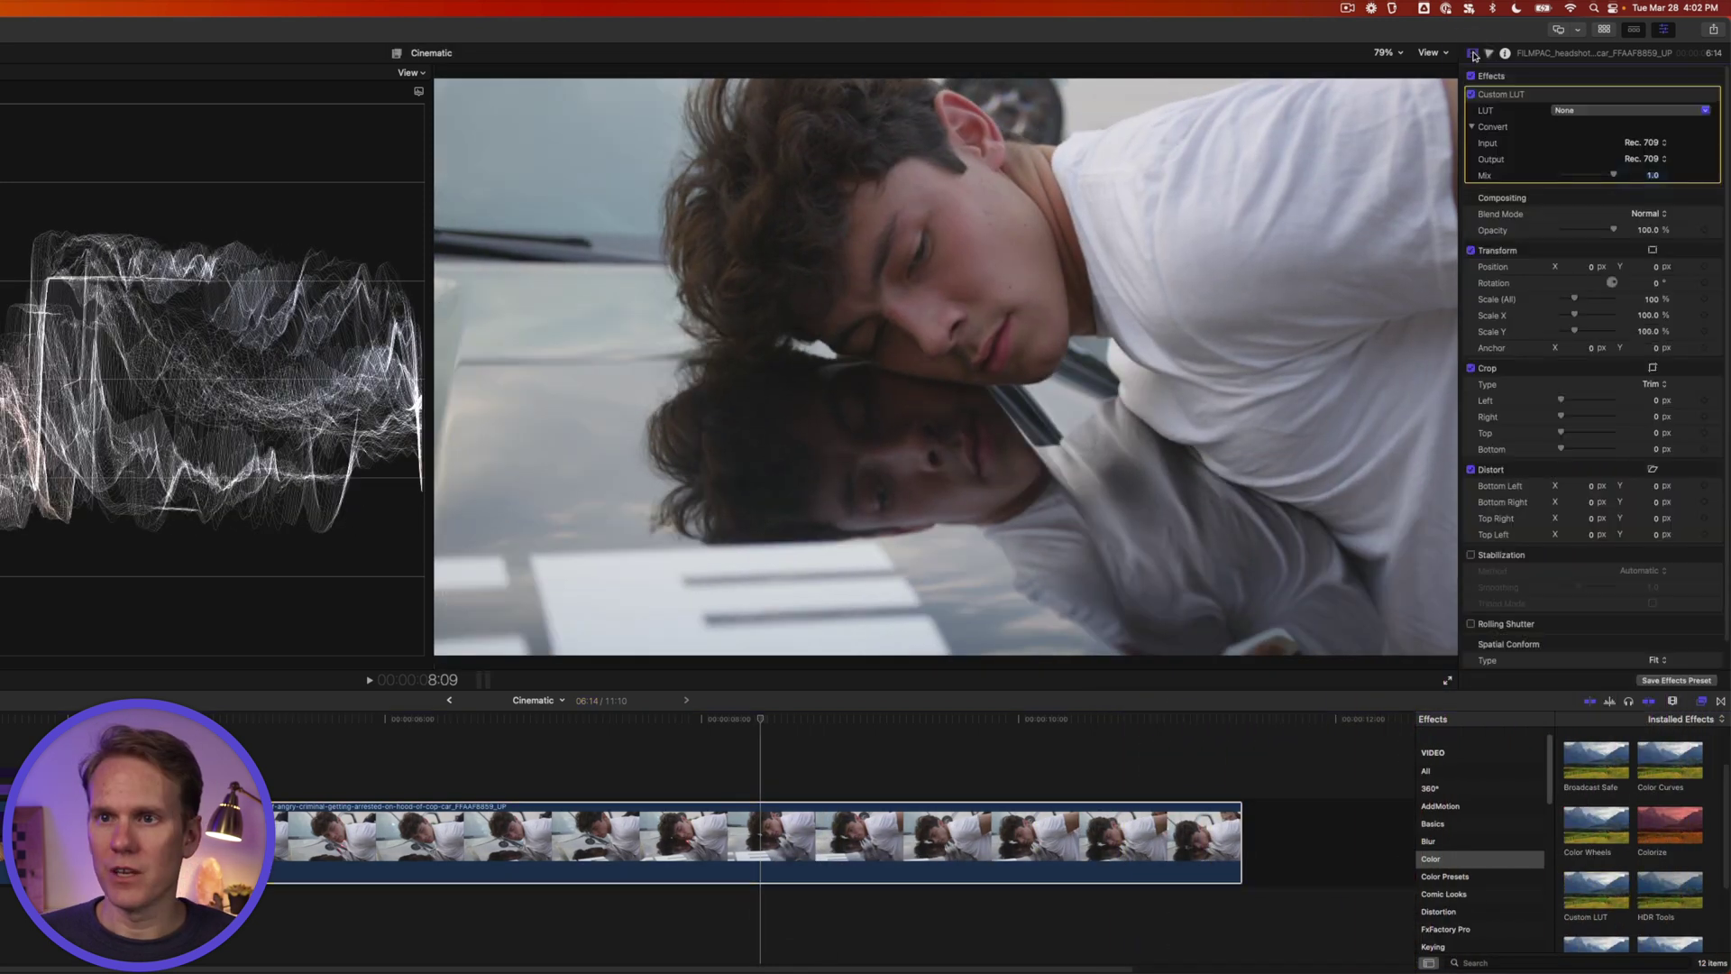
{"action": "left_click", "coordinate": [1573, 108]}
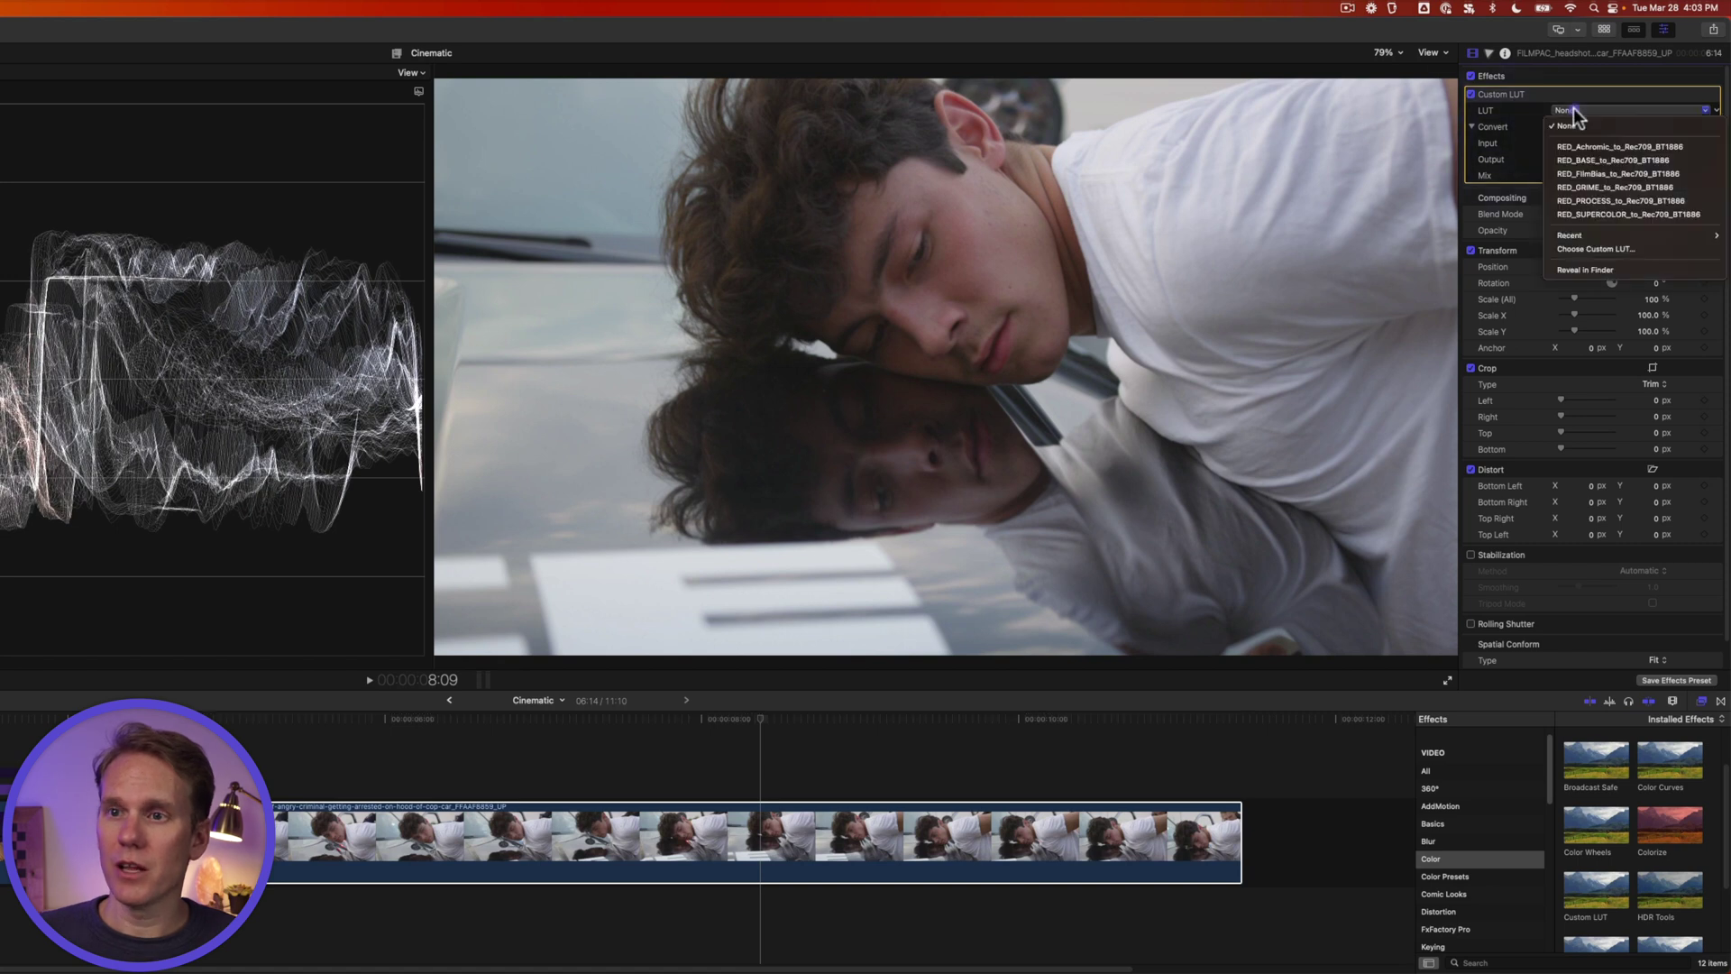
{"action": "left_click", "coordinate": [1593, 171]}
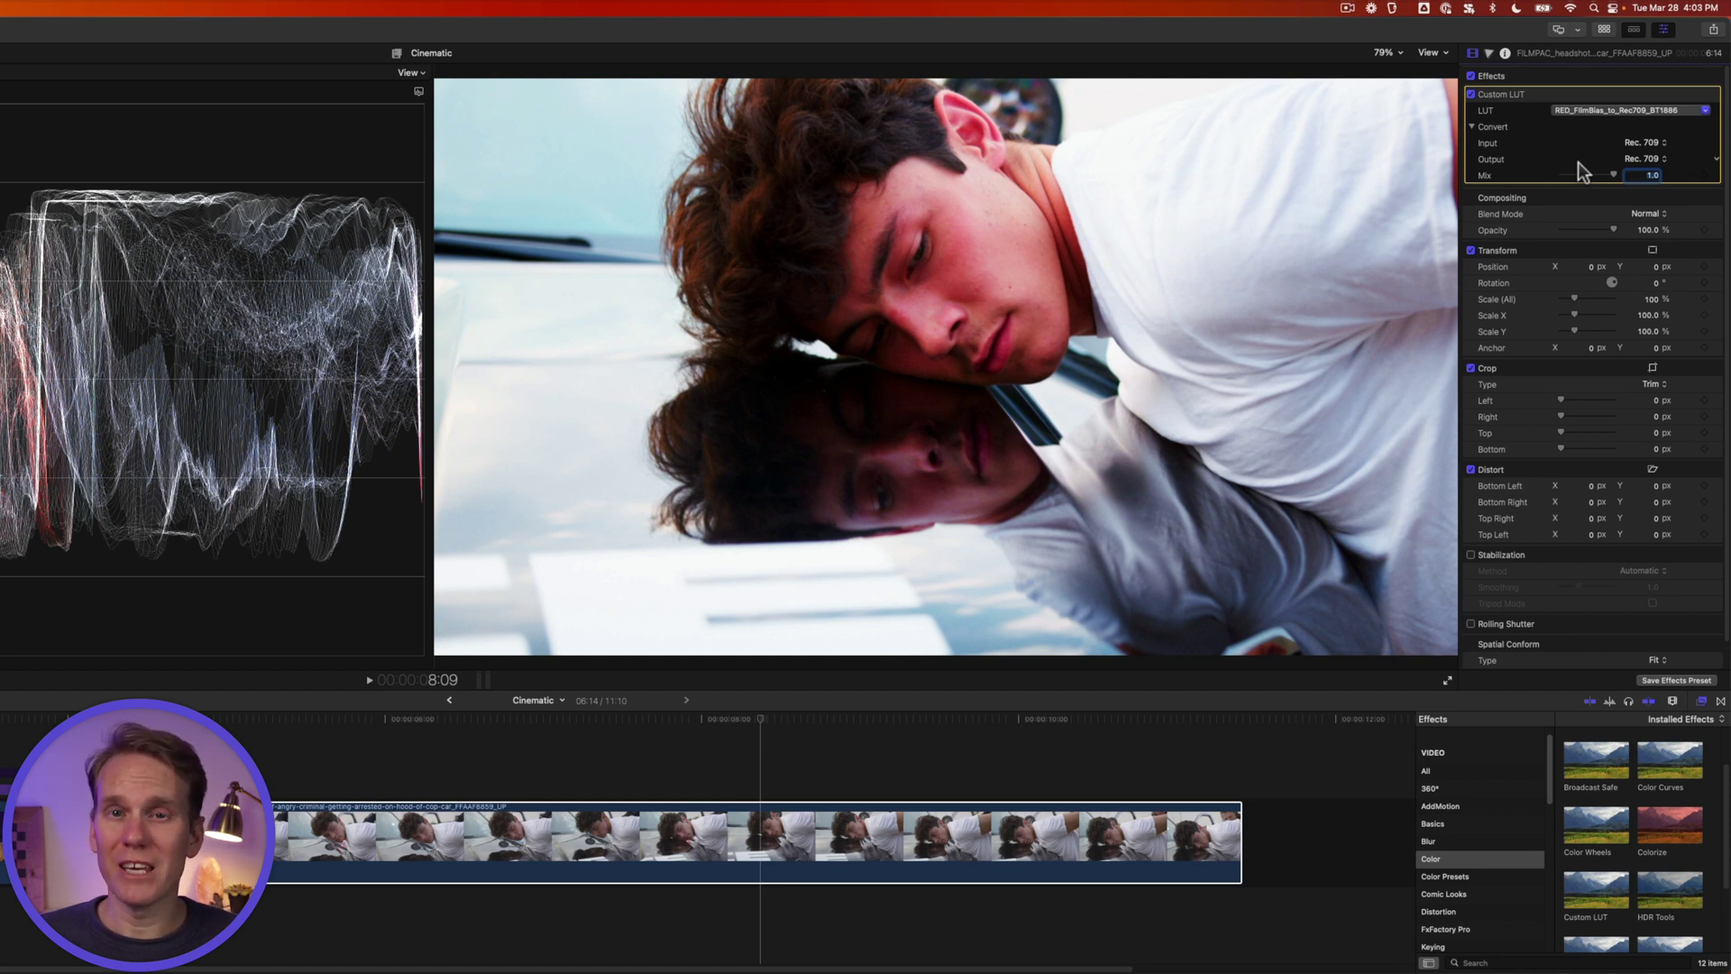
Add a Color Board correction to the clip in the Color inspector.
{"action": "left_click", "coordinate": [1489, 52]}
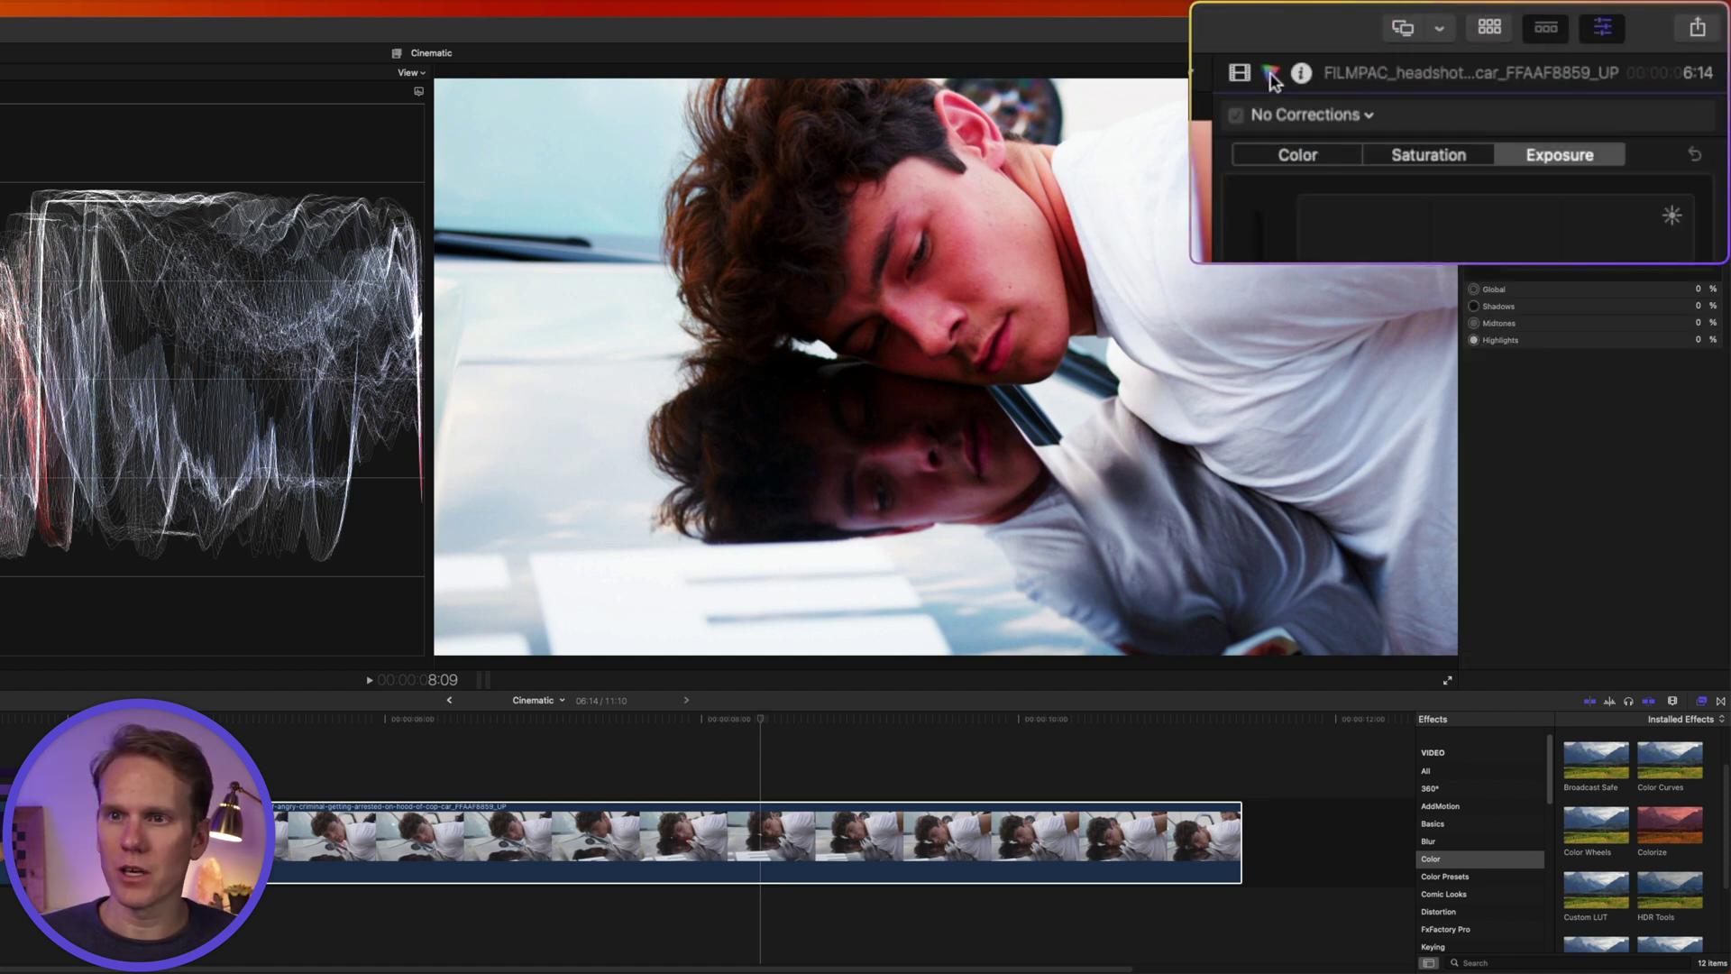
{"action": "left_click", "coordinate": [1334, 112]}
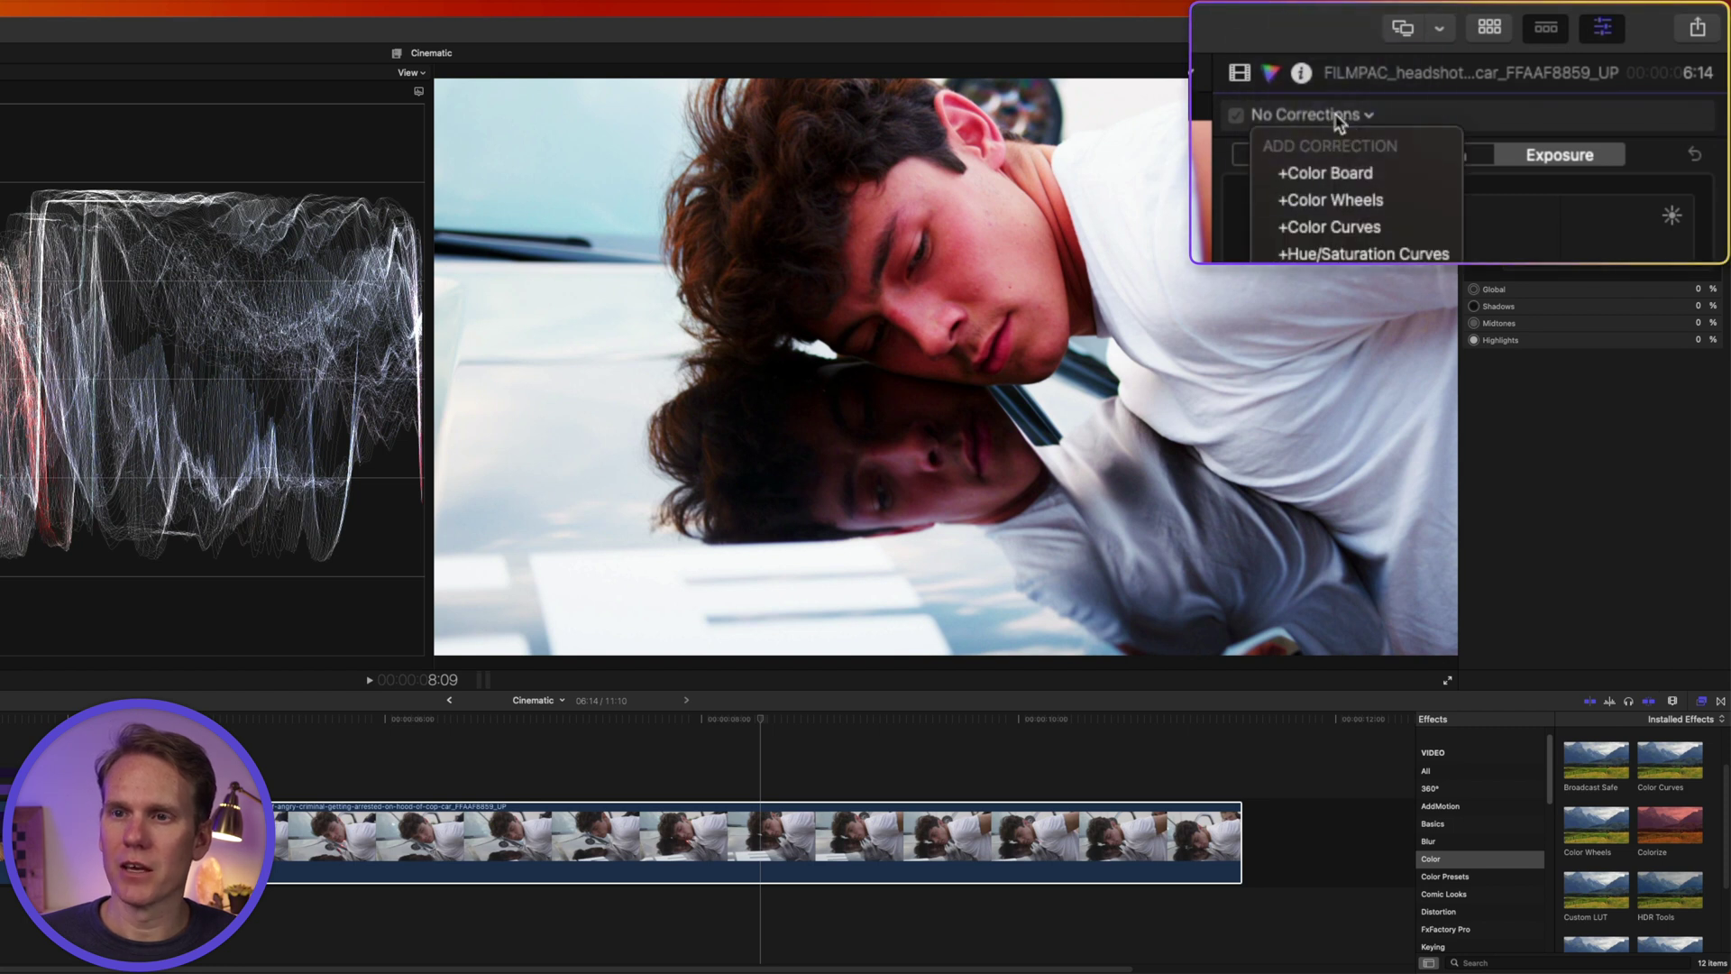
{"action": "left_click", "coordinate": [1524, 107]}
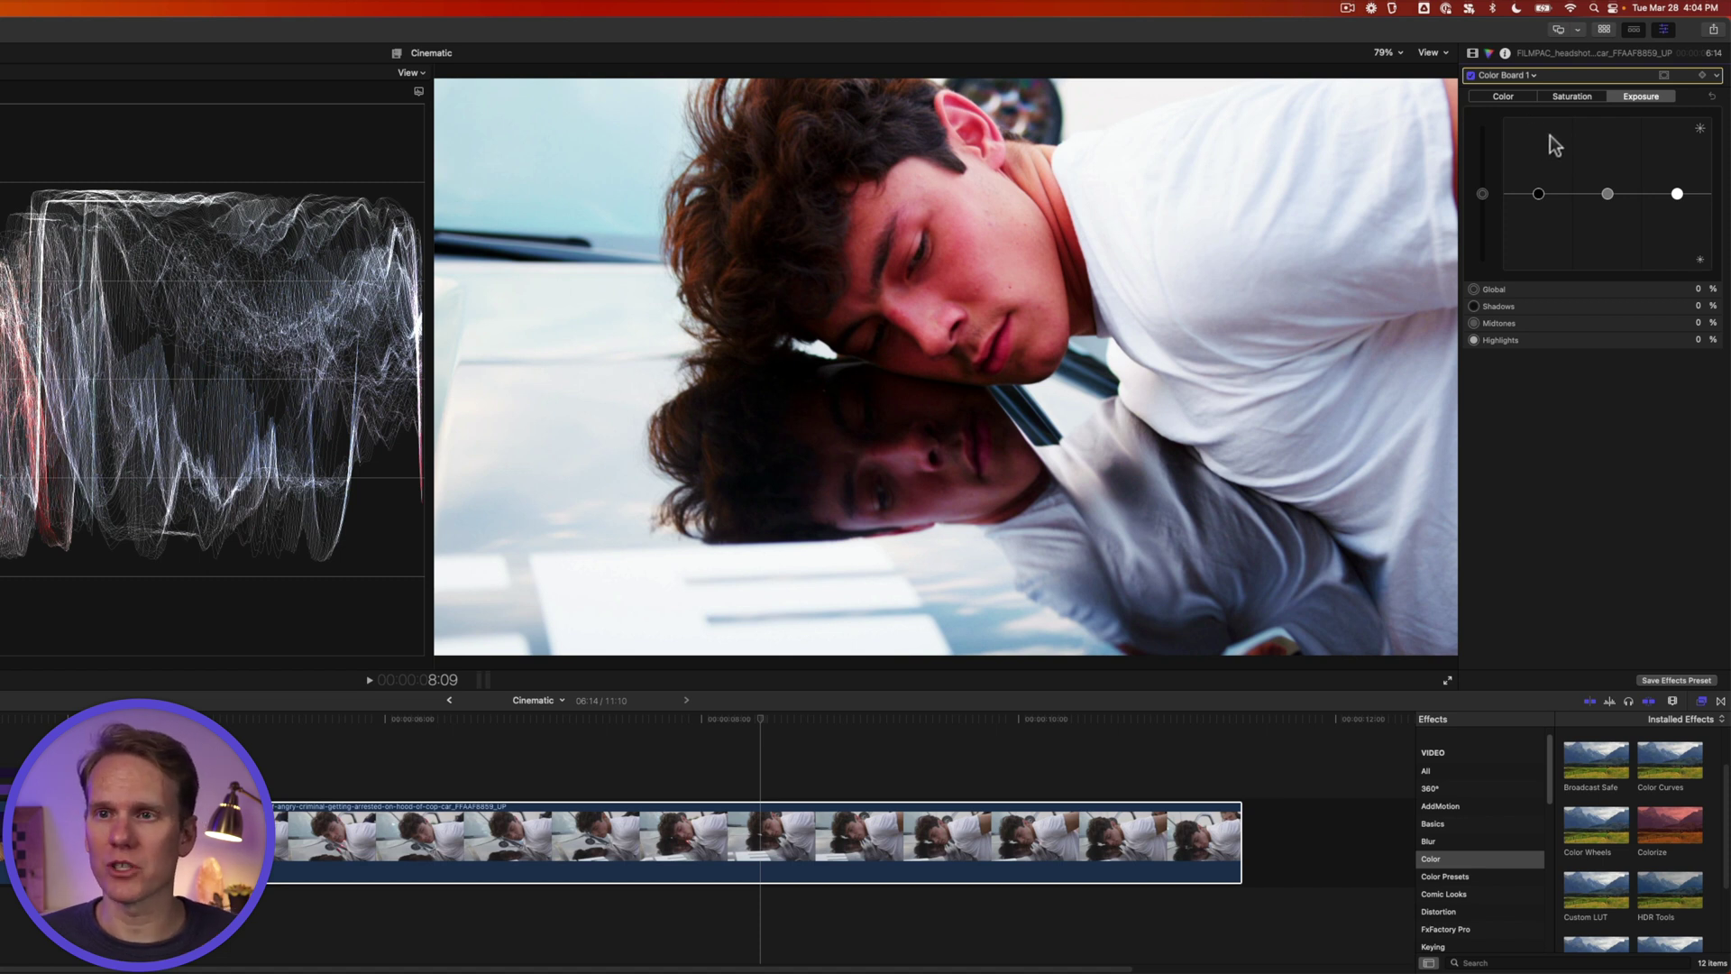
Drag Color Board 1 above the Custom LUT in the Video inspector's effects stack.
{"action": "left_click", "coordinate": [1473, 54]}
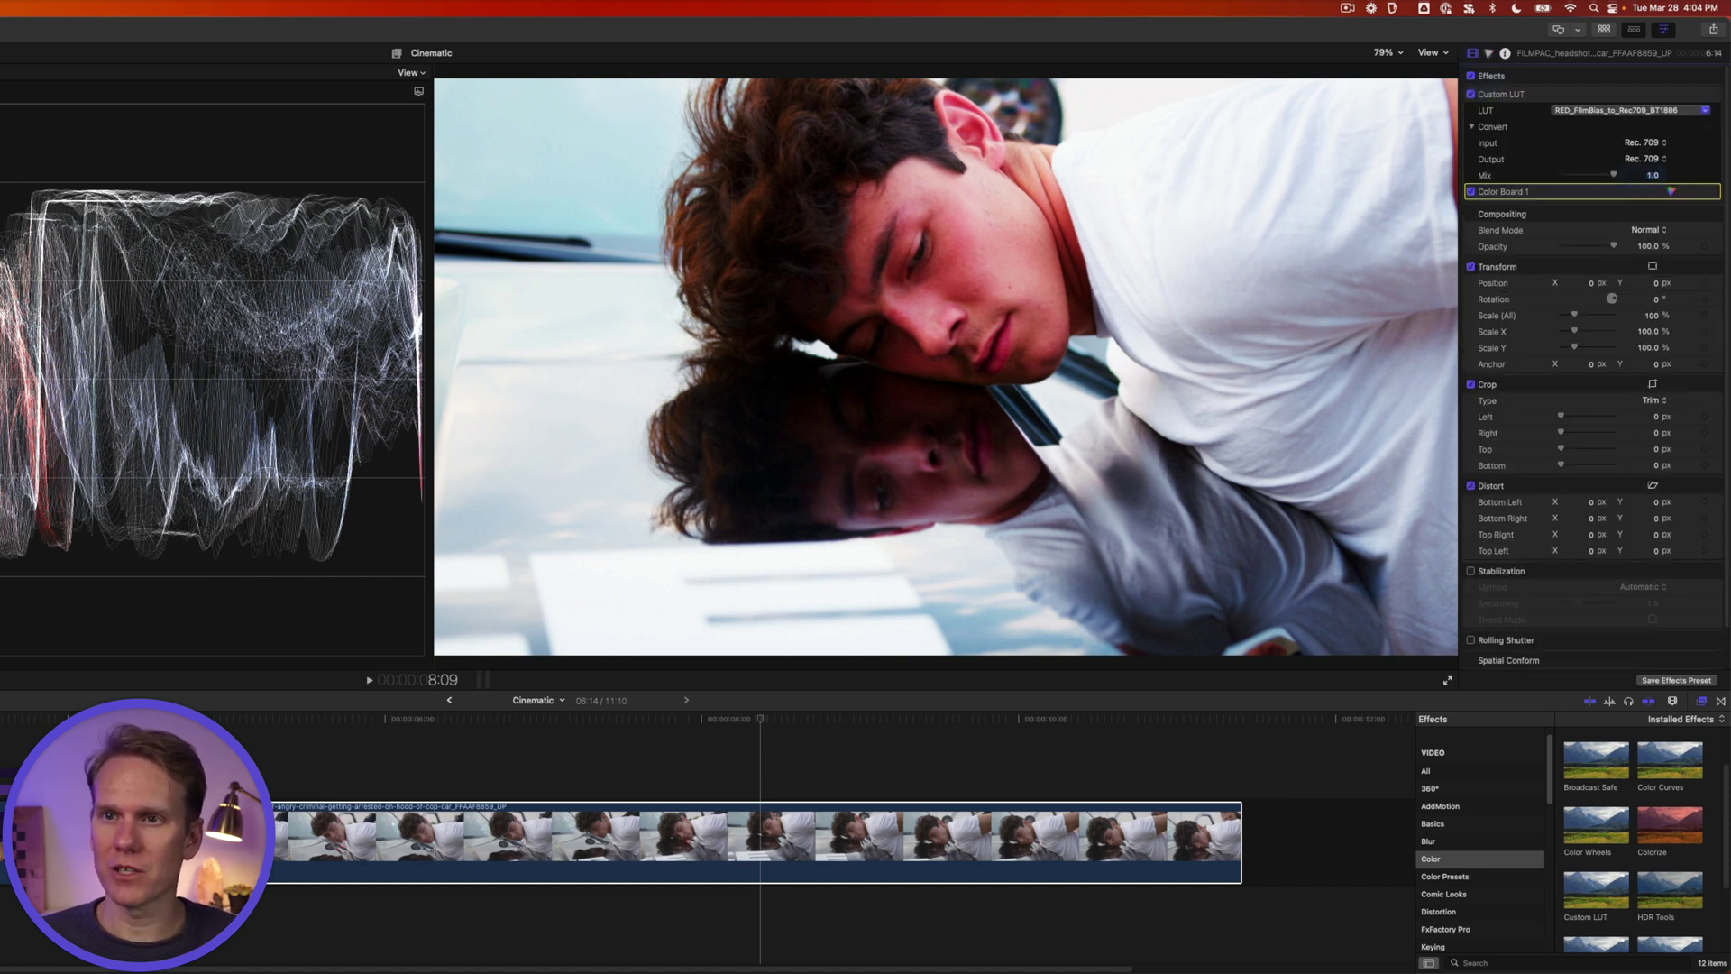
{"action": "left_click_drag", "start_coordinate": [1544, 192], "coordinate": [1521, 106]}
{"action": "left_click_drag", "start_coordinate": [1330, 101], "coordinate": [1329, 73]}
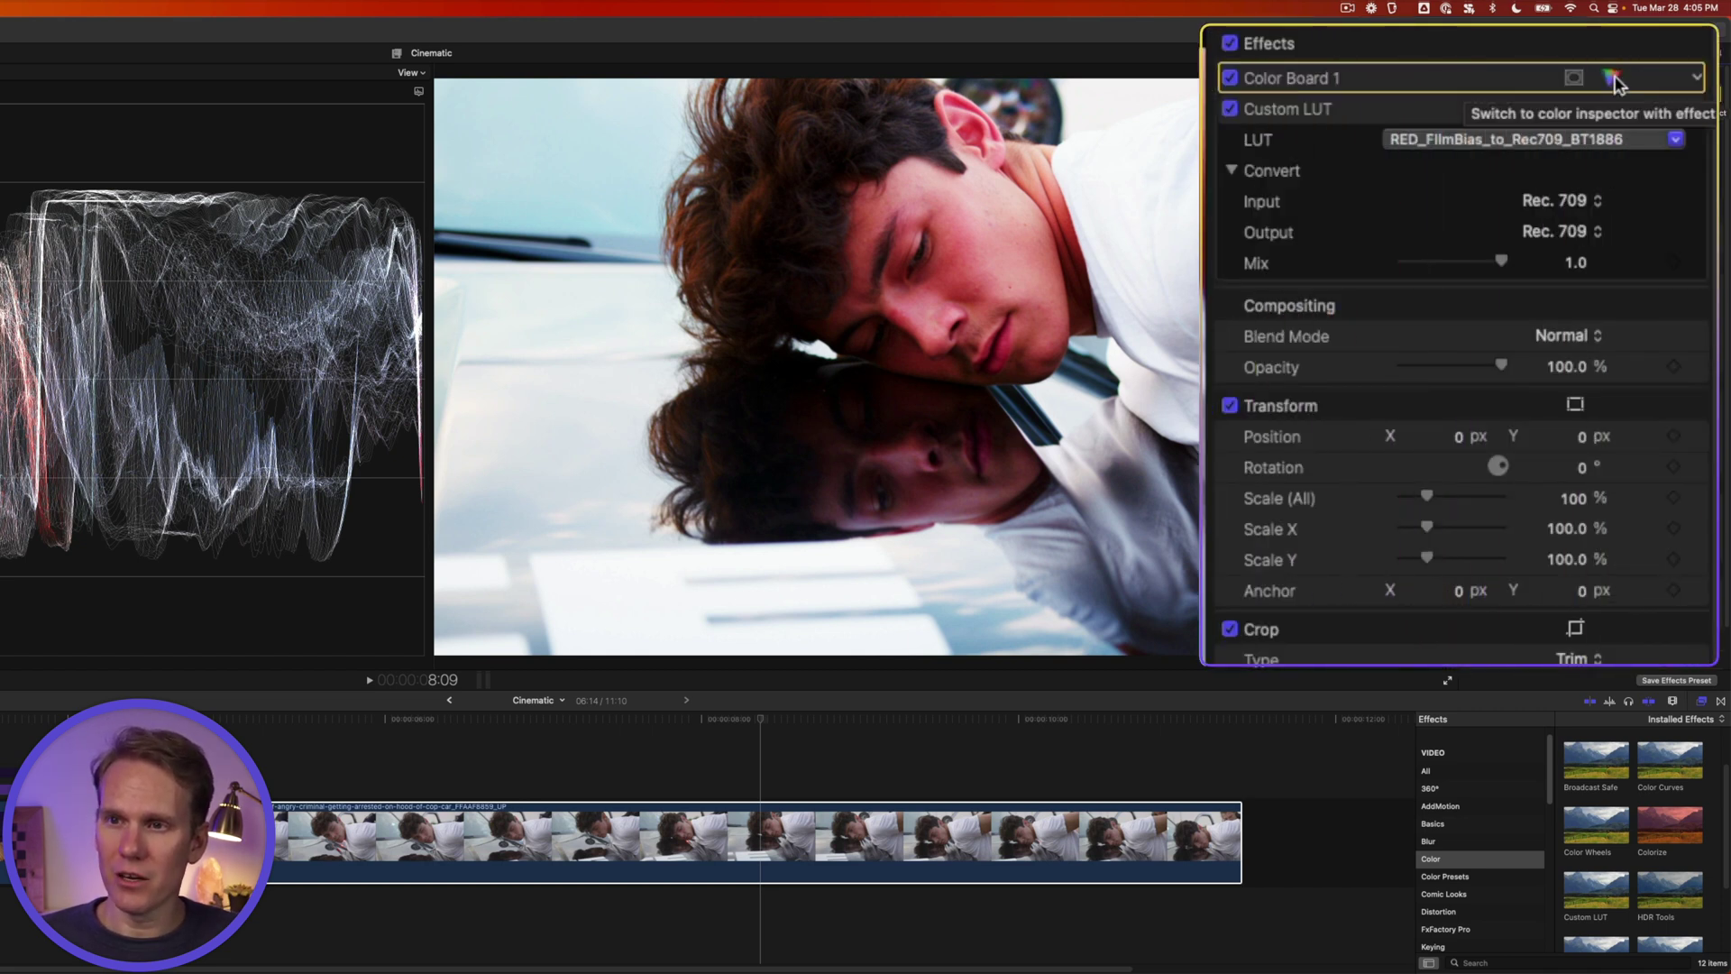
Set Color Board 1 exposure to Shadows -2%, Highlights 3% and Midtones about 3%.
{"action": "left_click", "coordinate": [1673, 94]}
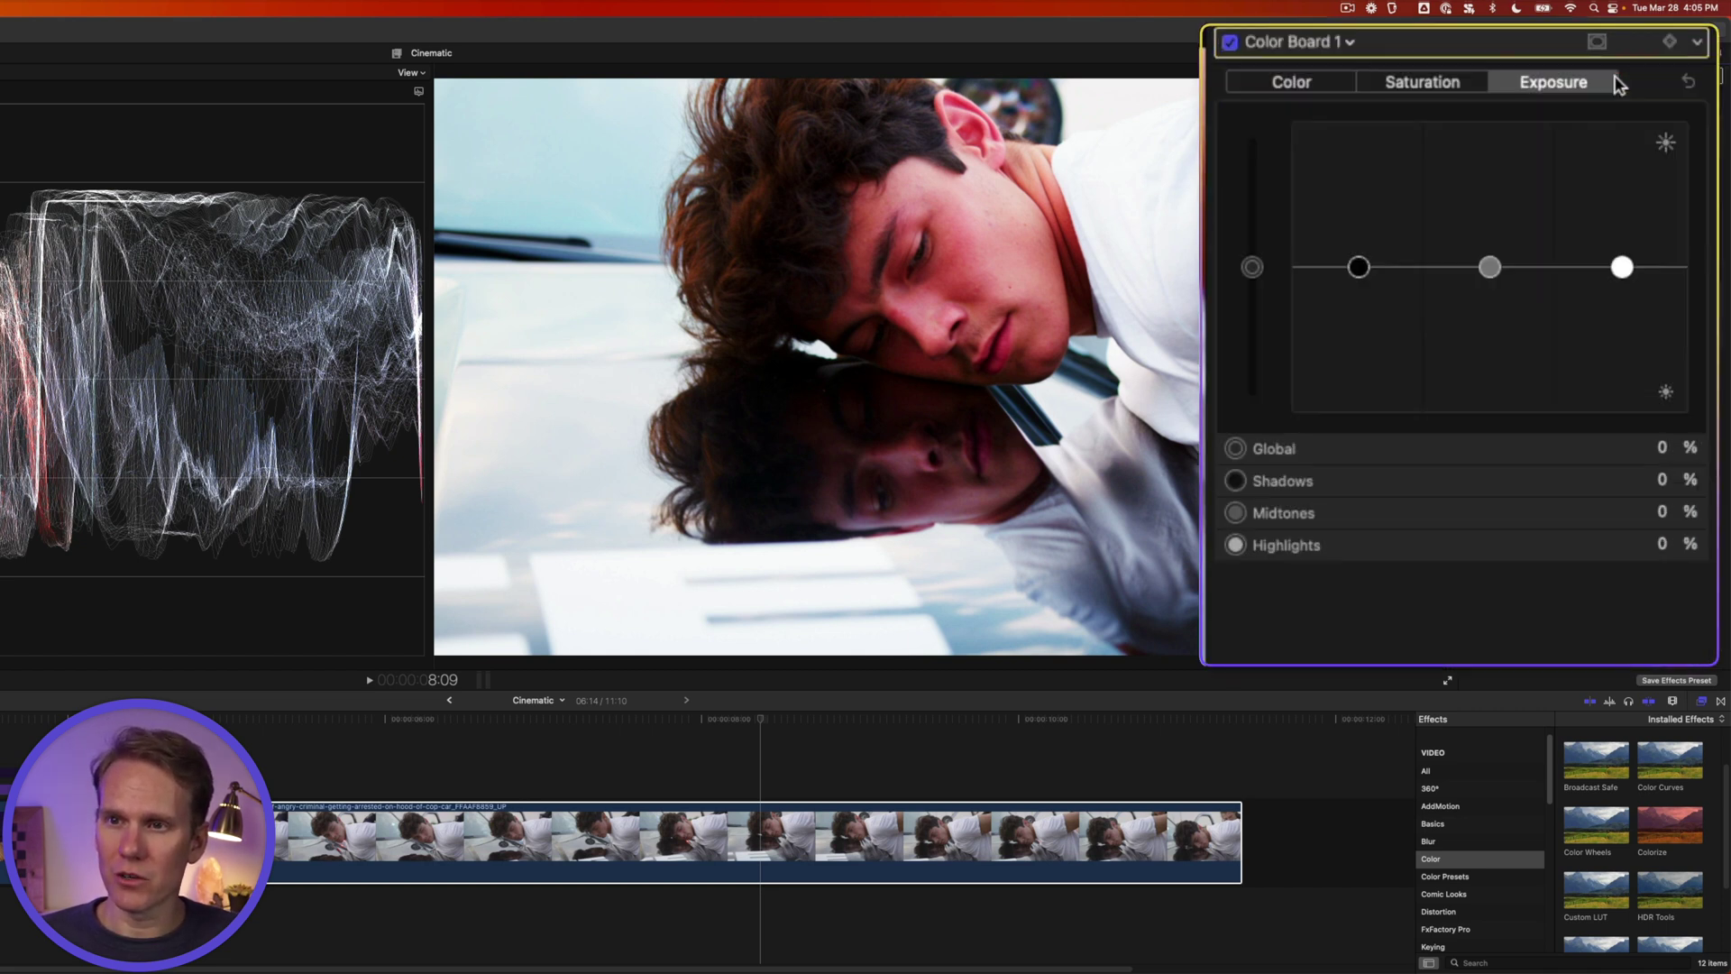
{"action": "left_click", "coordinate": [1366, 266]}
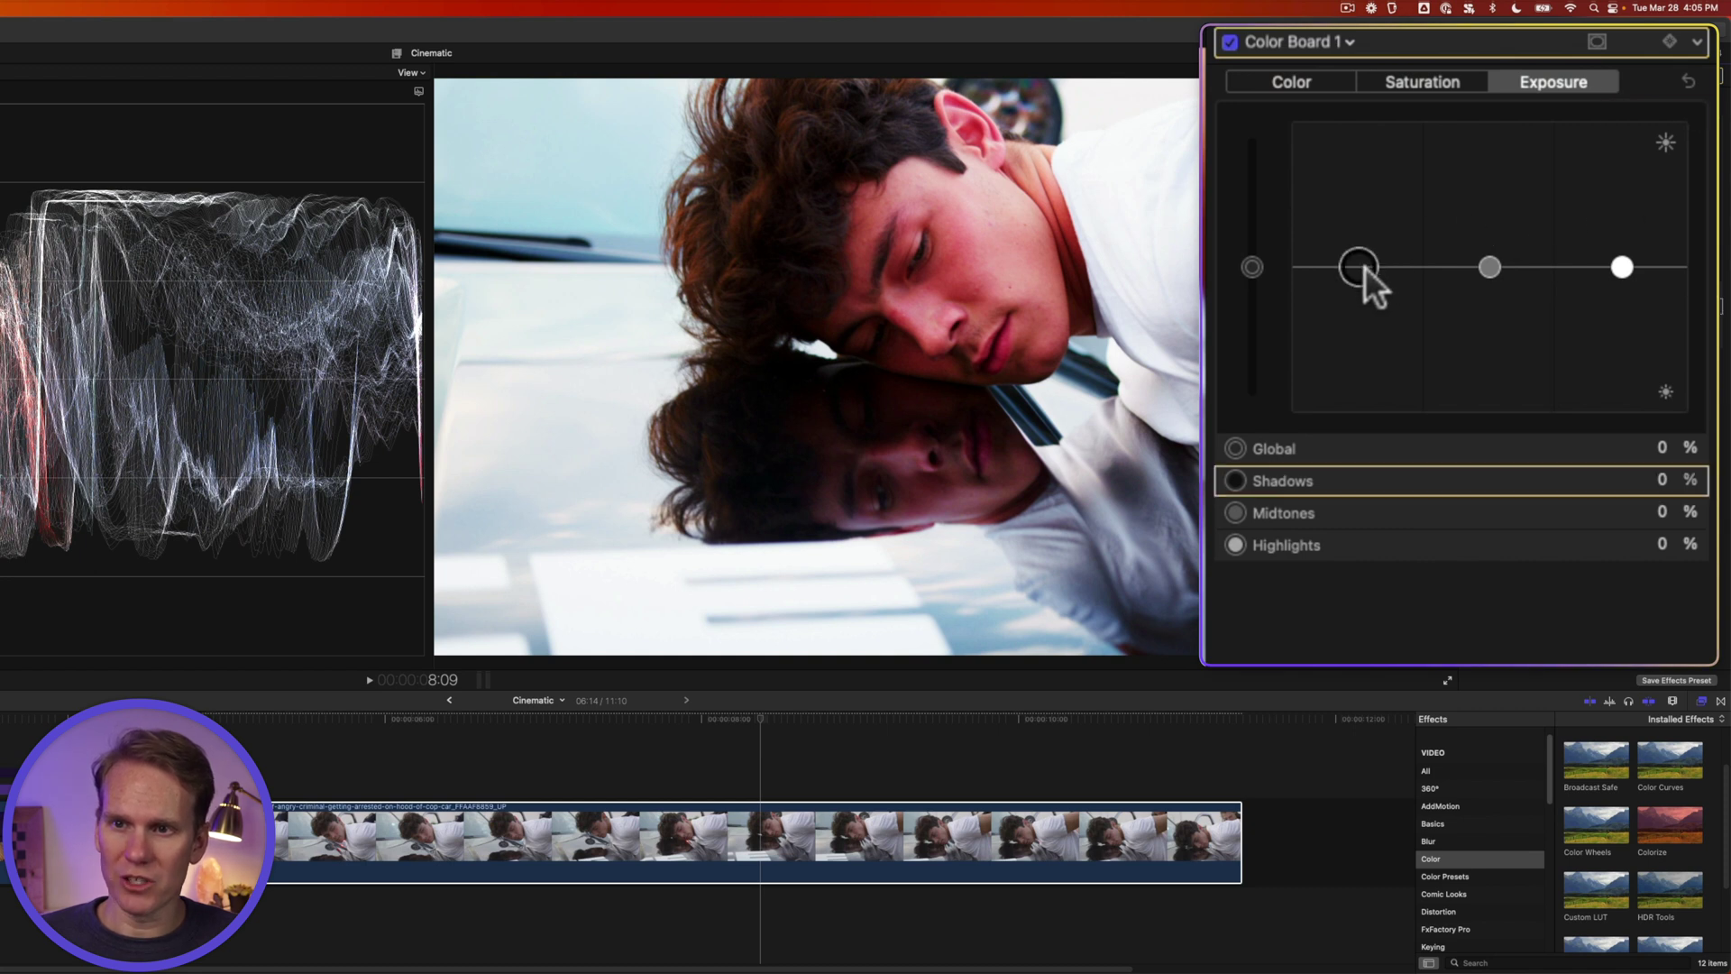
{"action": "left_click_drag", "start_coordinate": [1364, 266], "coordinate": [1365, 270]}
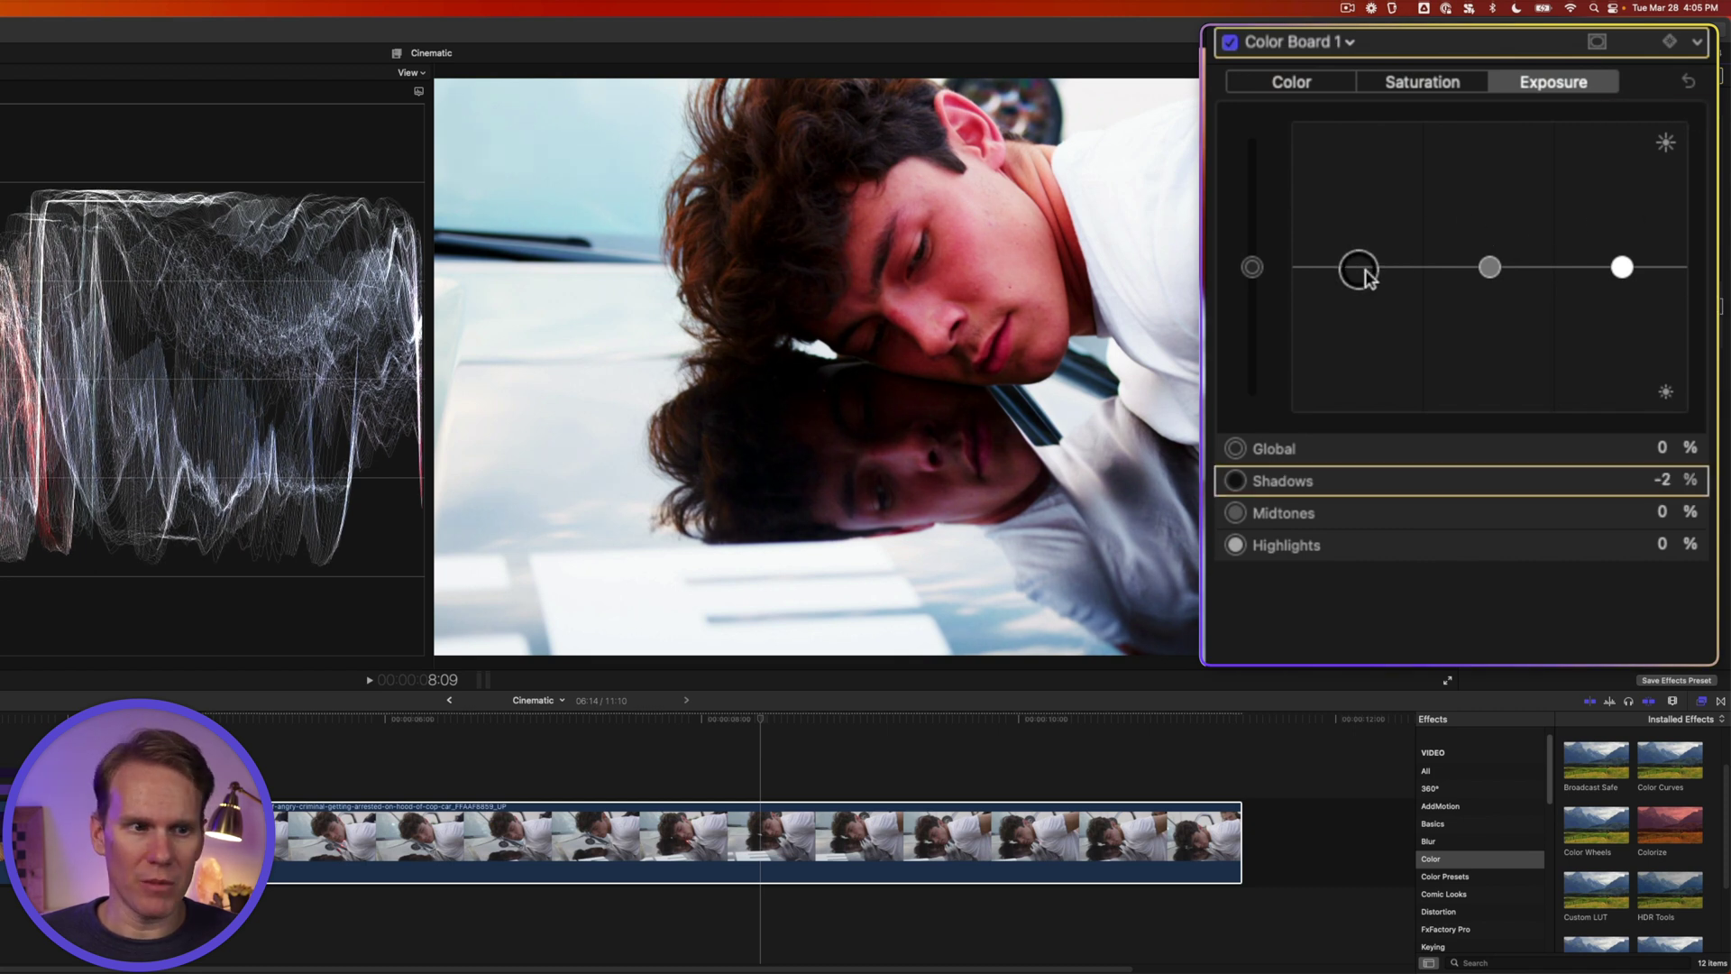
{"action": "left_click", "coordinate": [1621, 266]}
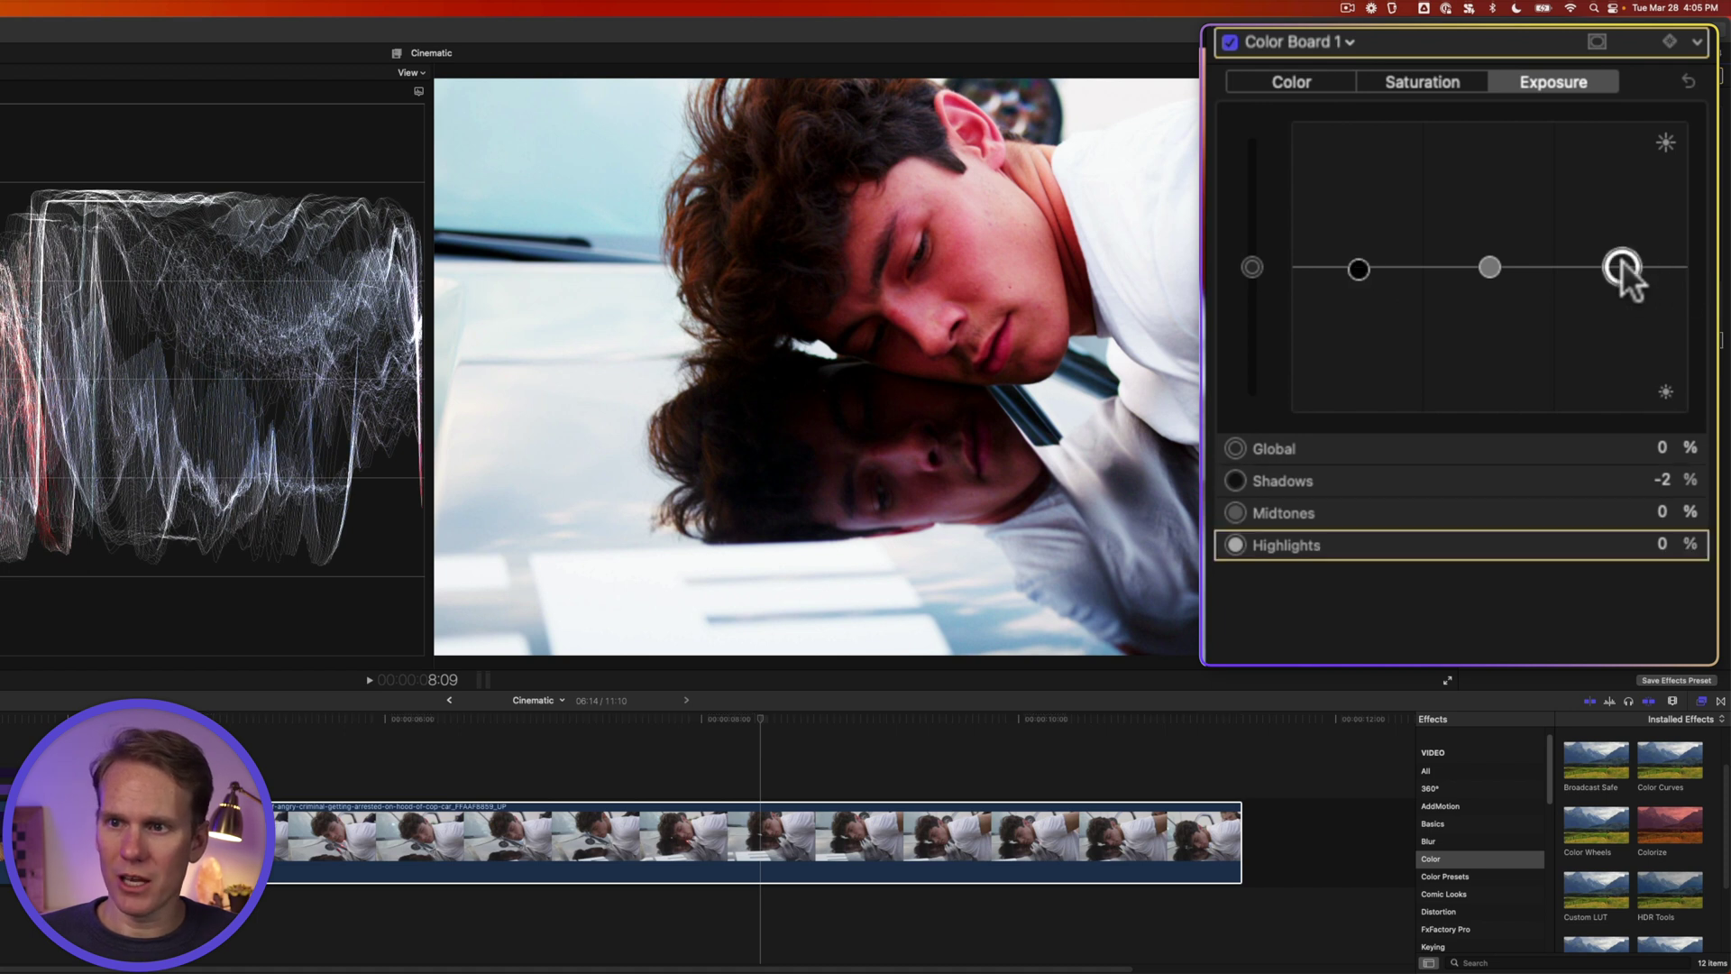
{"action": "left_click_drag", "start_coordinate": [1621, 267], "coordinate": [1622, 262]}
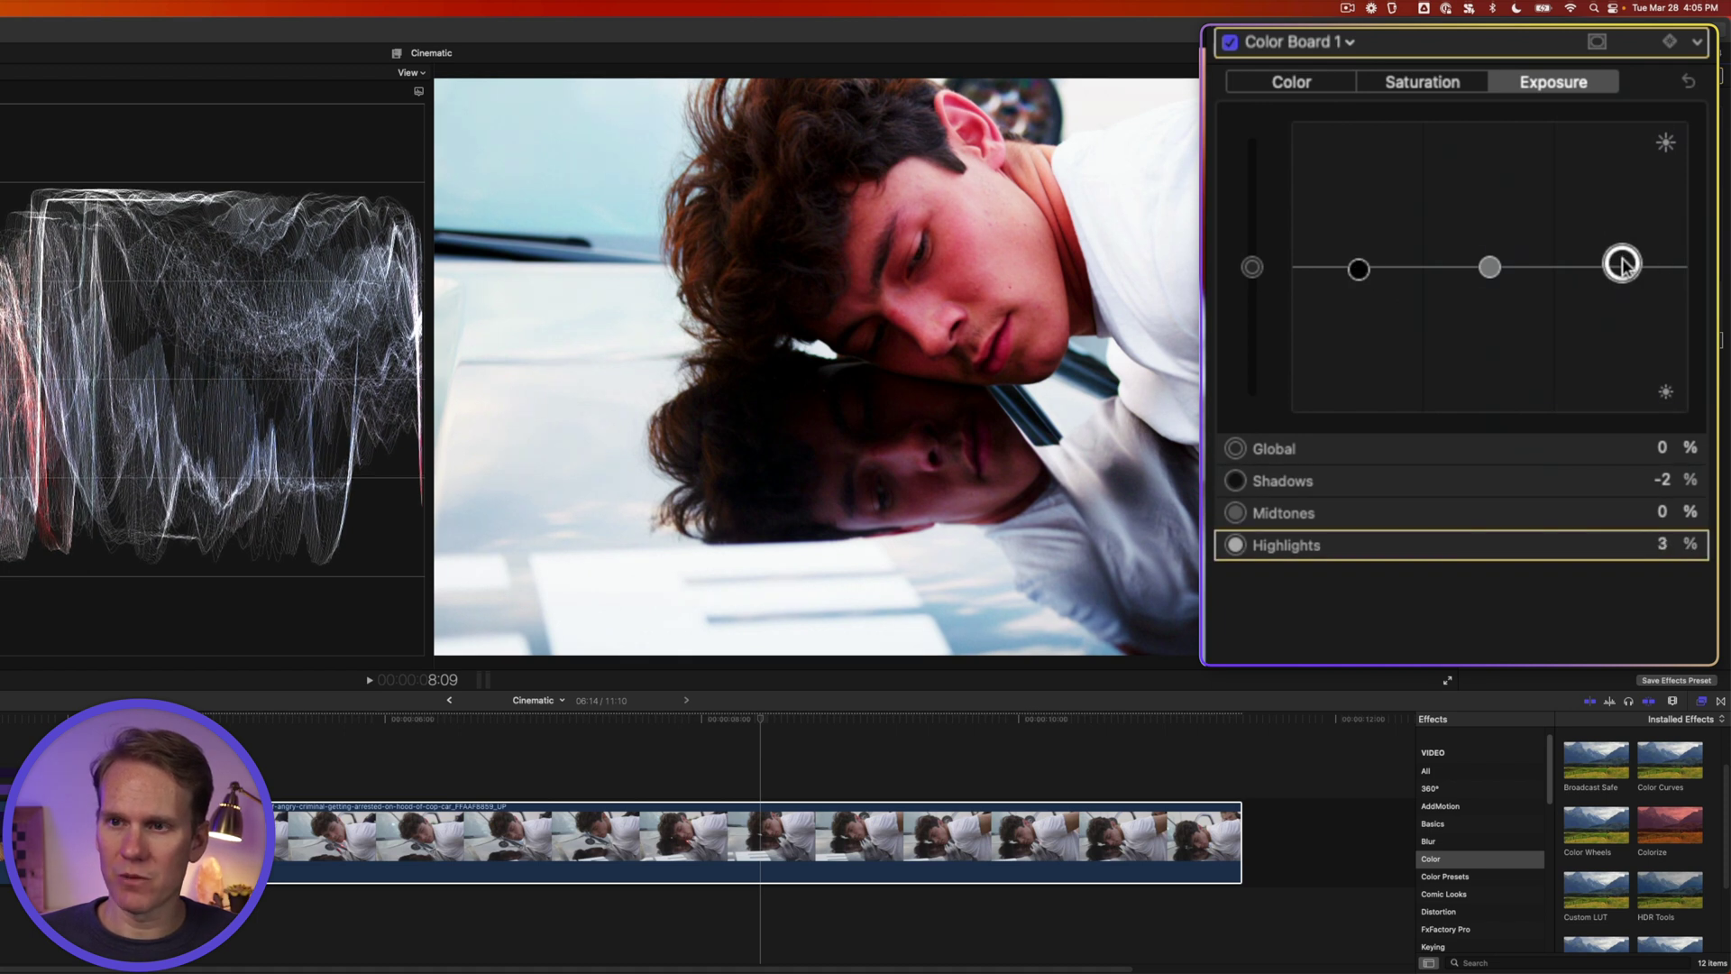
{"action": "left_click", "coordinate": [1491, 267]}
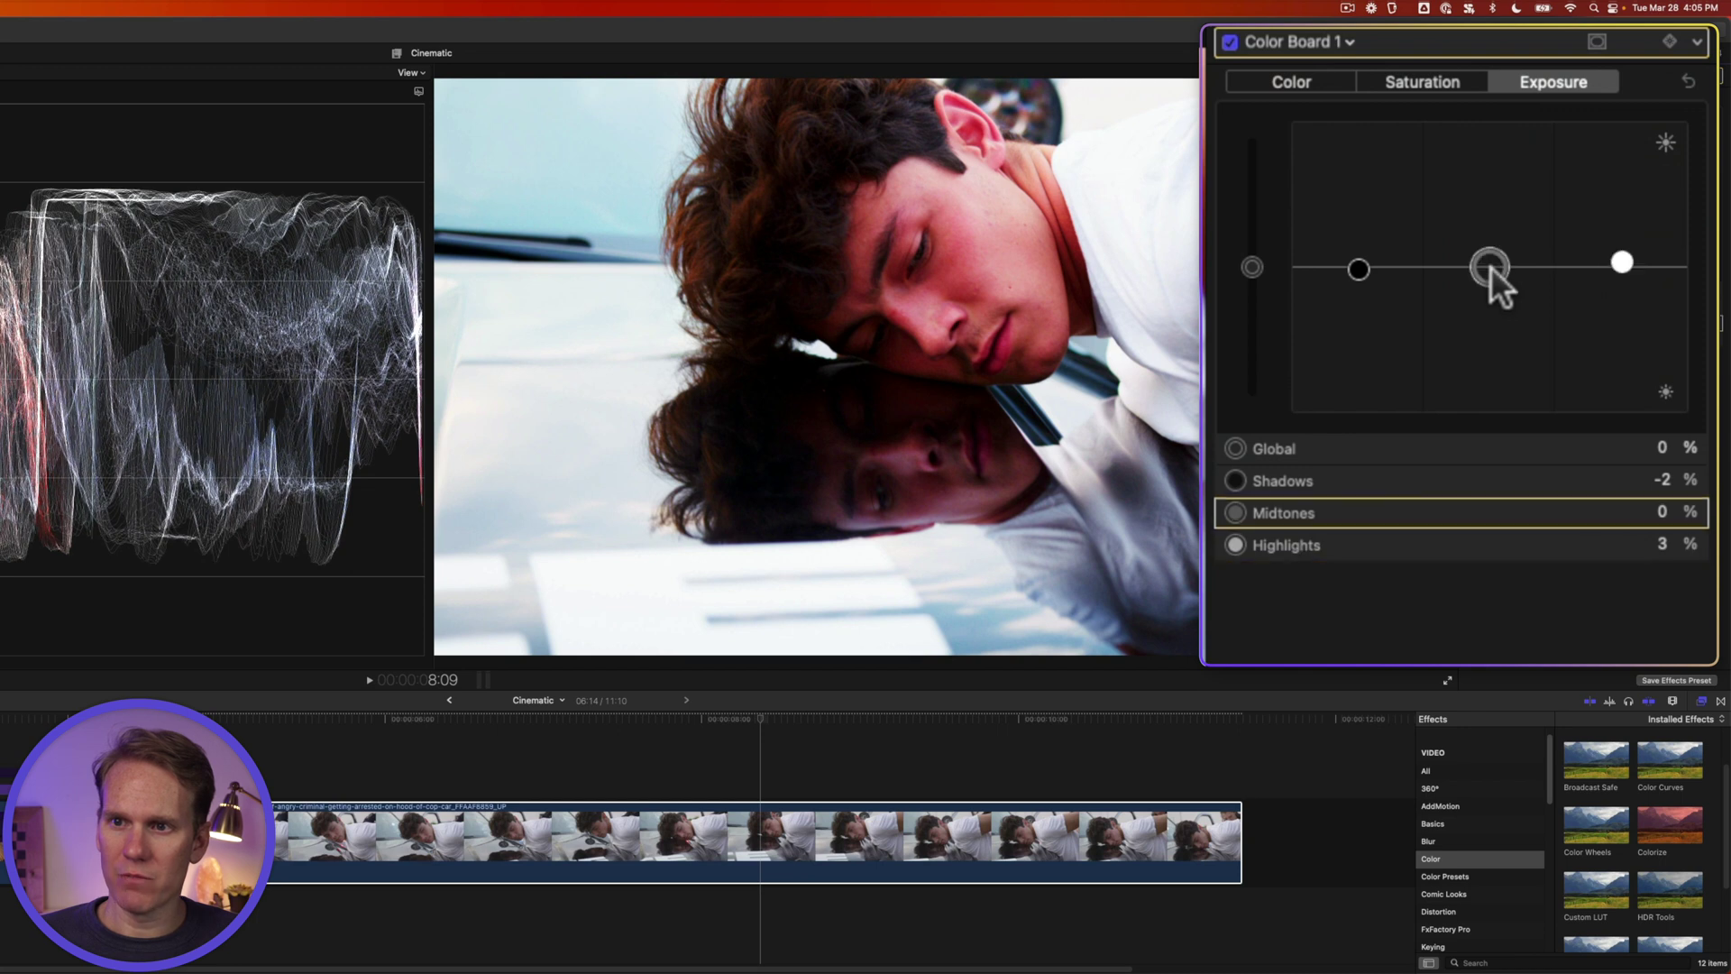
{"action": "left_click_drag", "start_coordinate": [1491, 267], "coordinate": [1491, 264]}
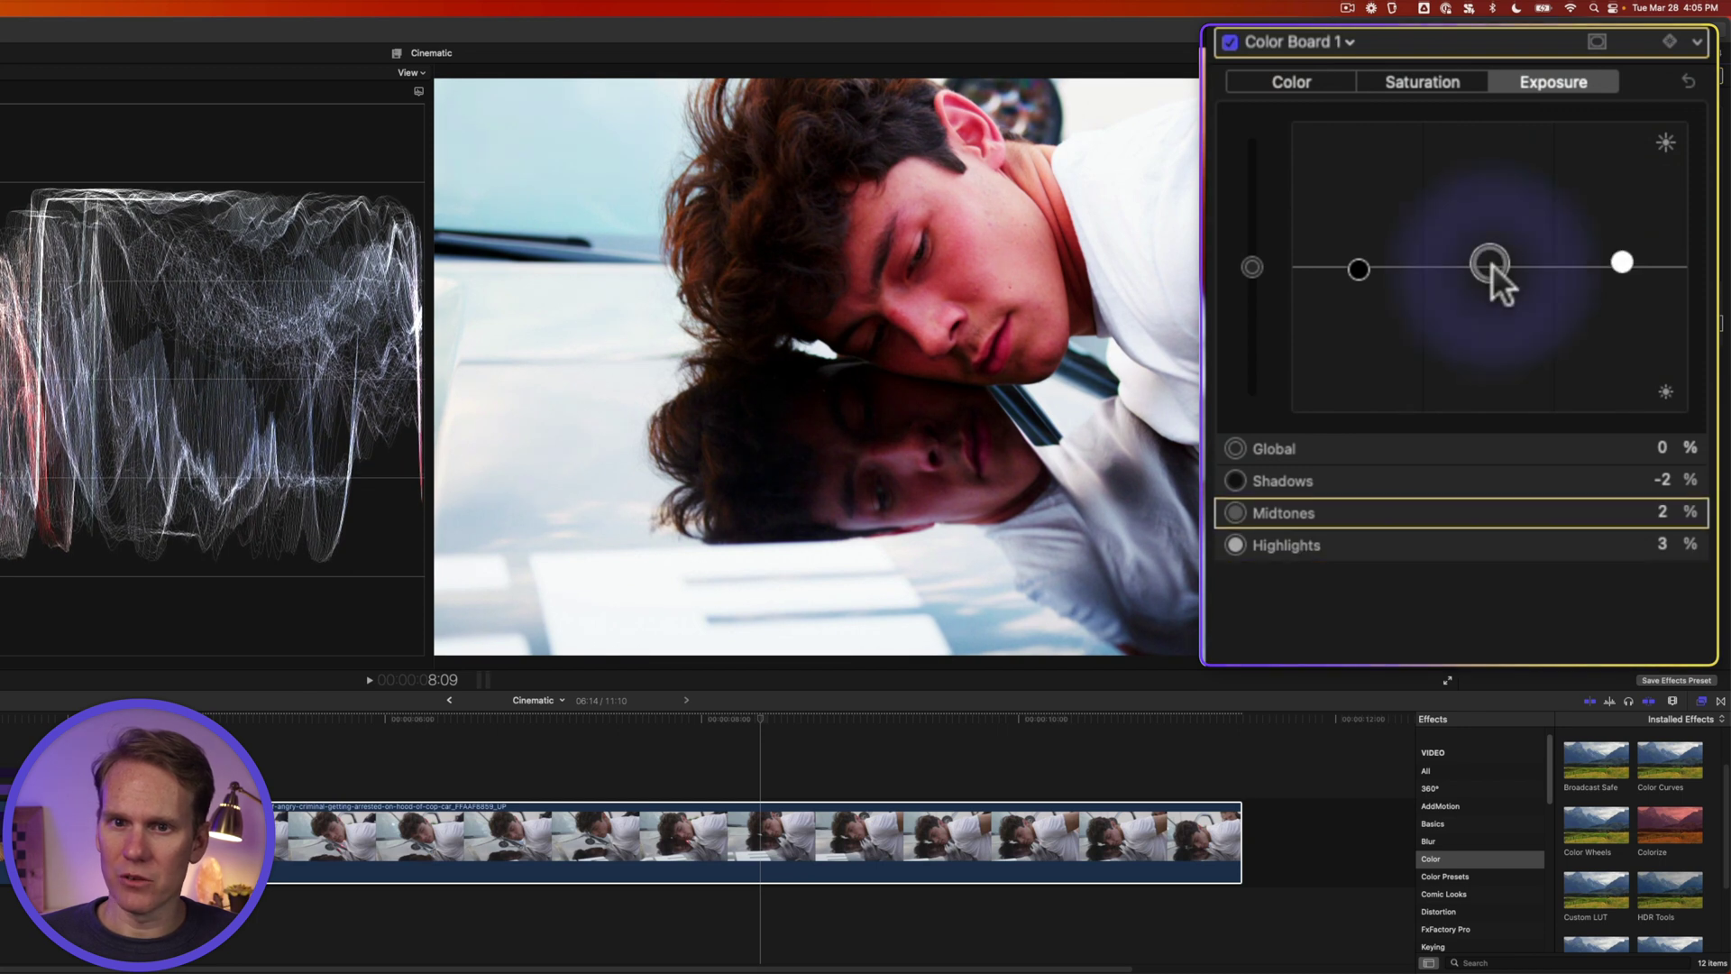
{"action": "left_click_drag", "start_coordinate": [1492, 263], "coordinate": [1492, 263]}
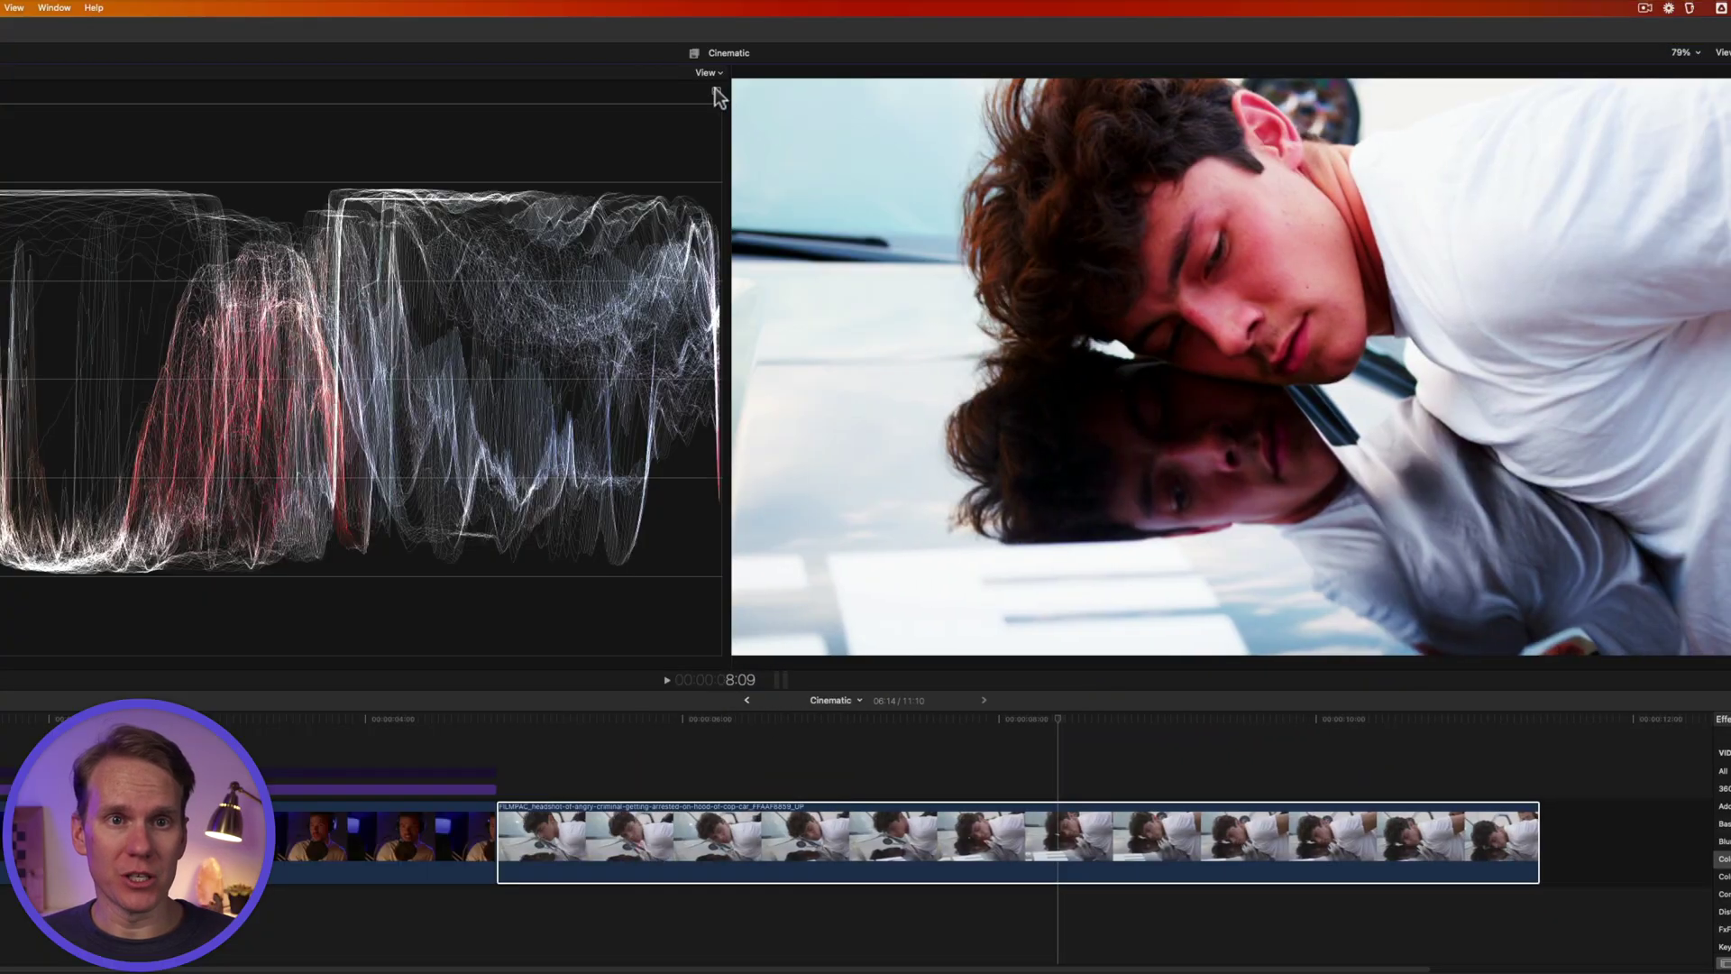
Set the waveform to RGB Overlay and tint Color Board 2 highlights yellow-orange (65°, 12%).
{"action": "left_click", "coordinate": [717, 90]}
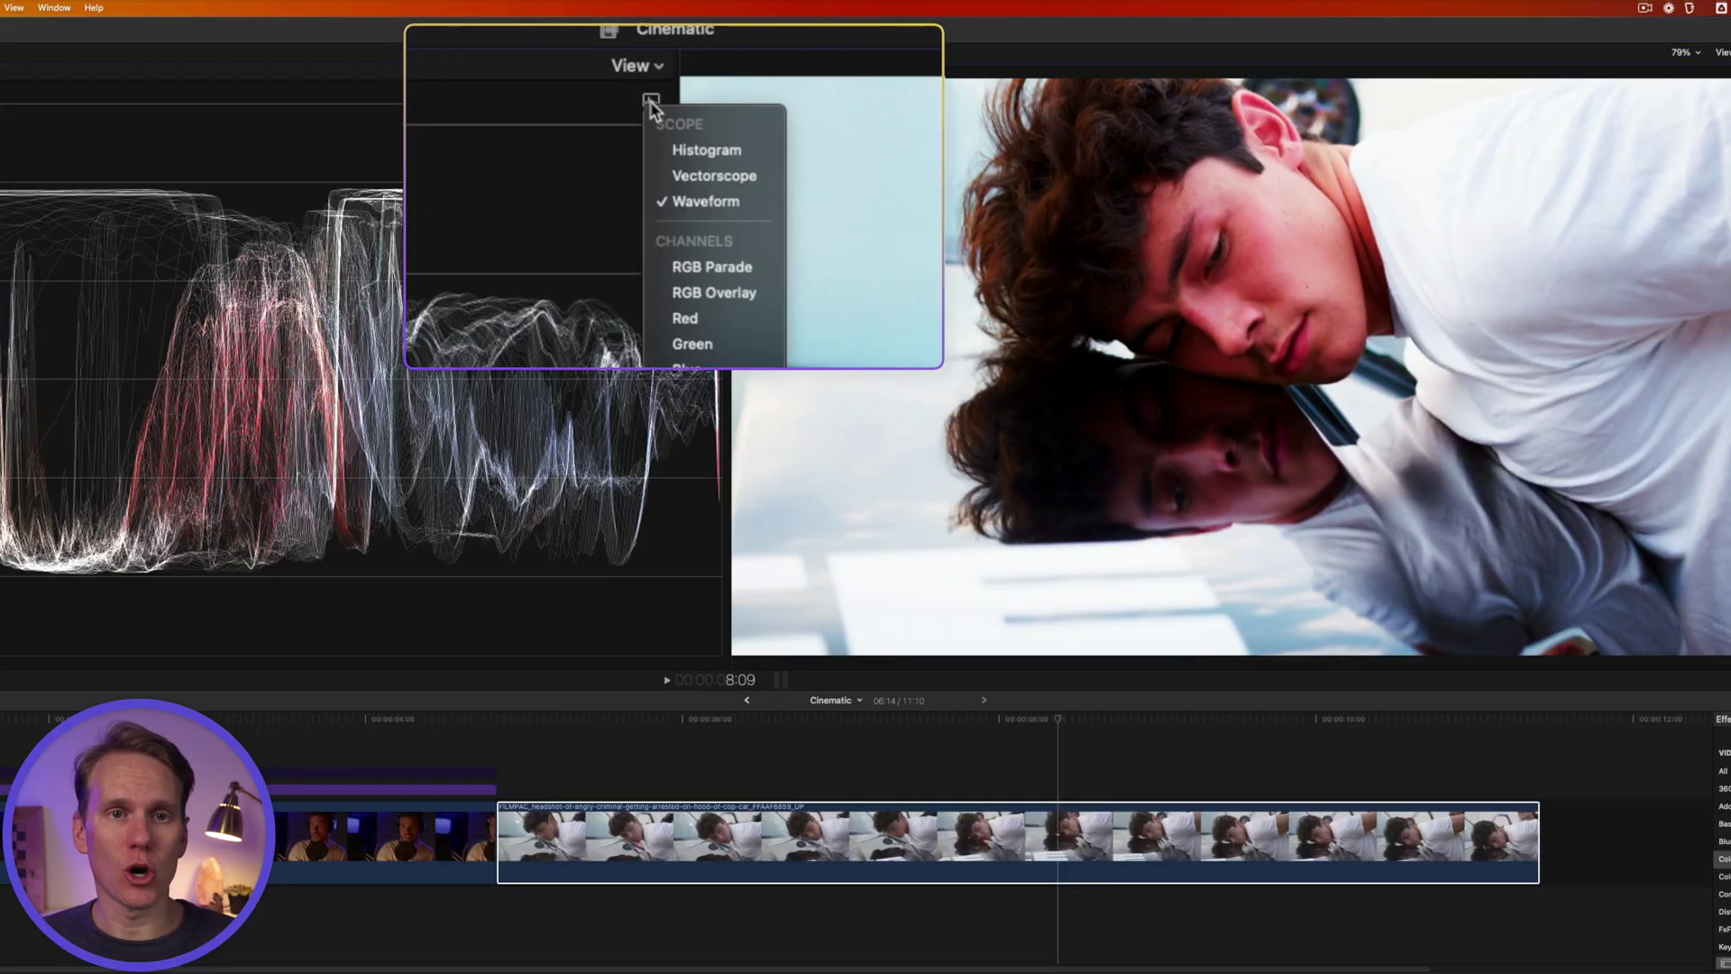
{"action": "left_click", "coordinate": [740, 290]}
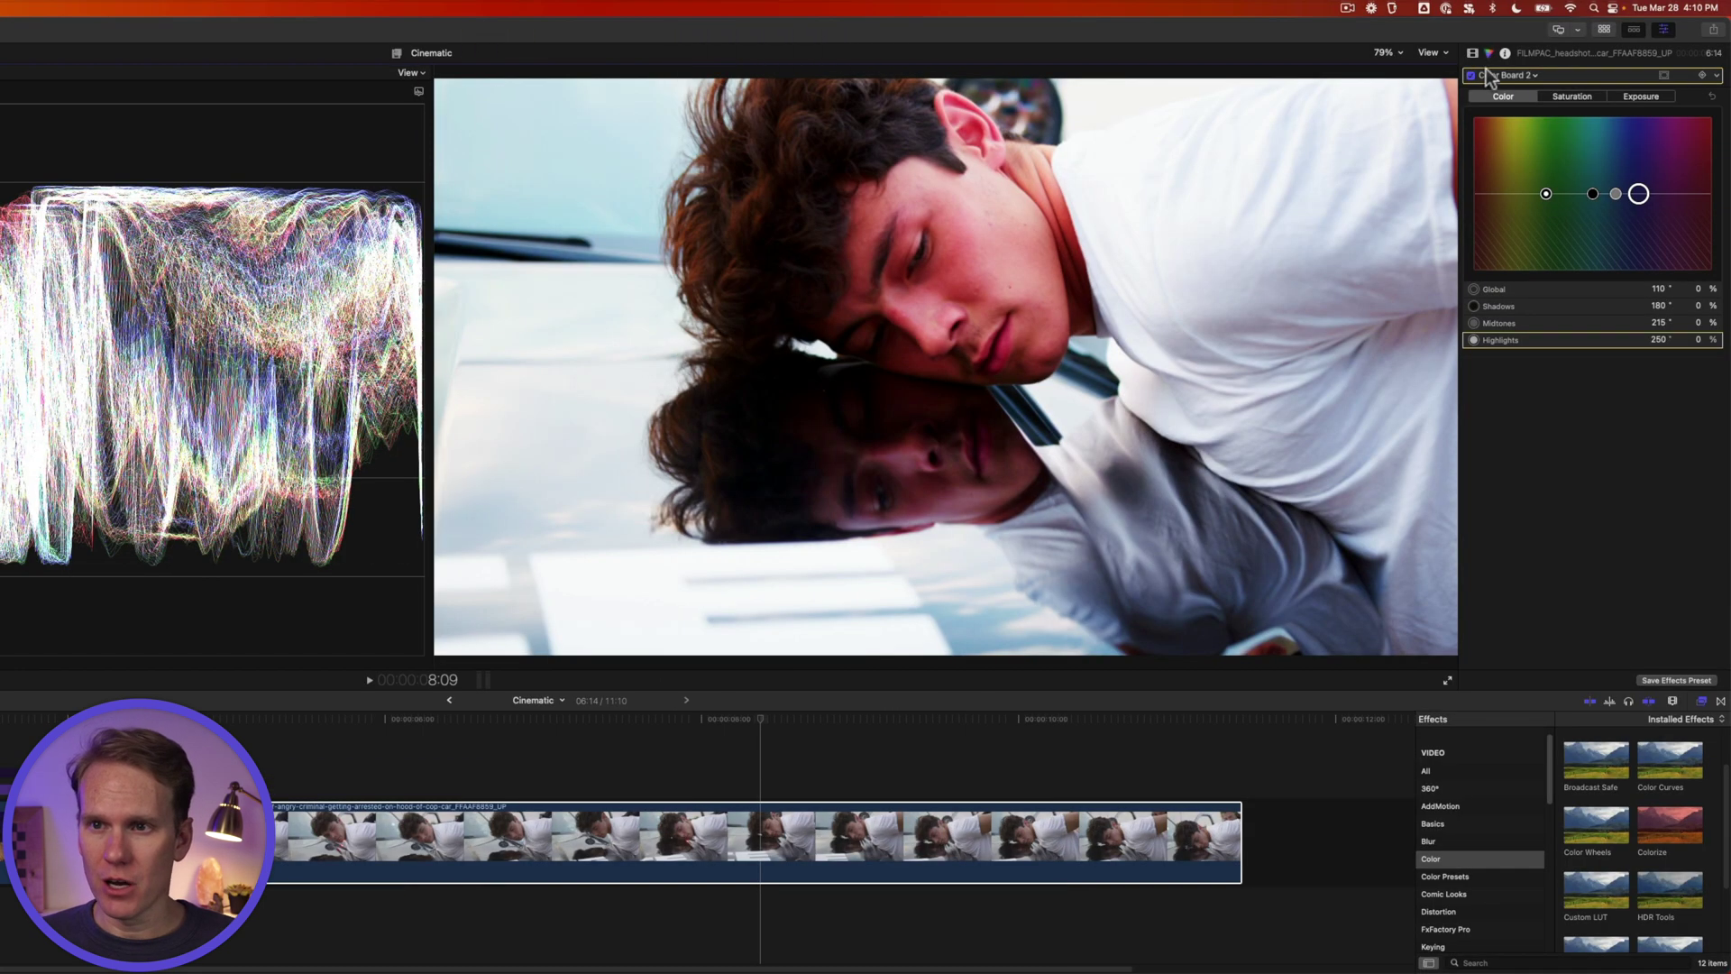
{"action": "left_click_drag", "start_coordinate": [1640, 194], "coordinate": [1519, 185]}
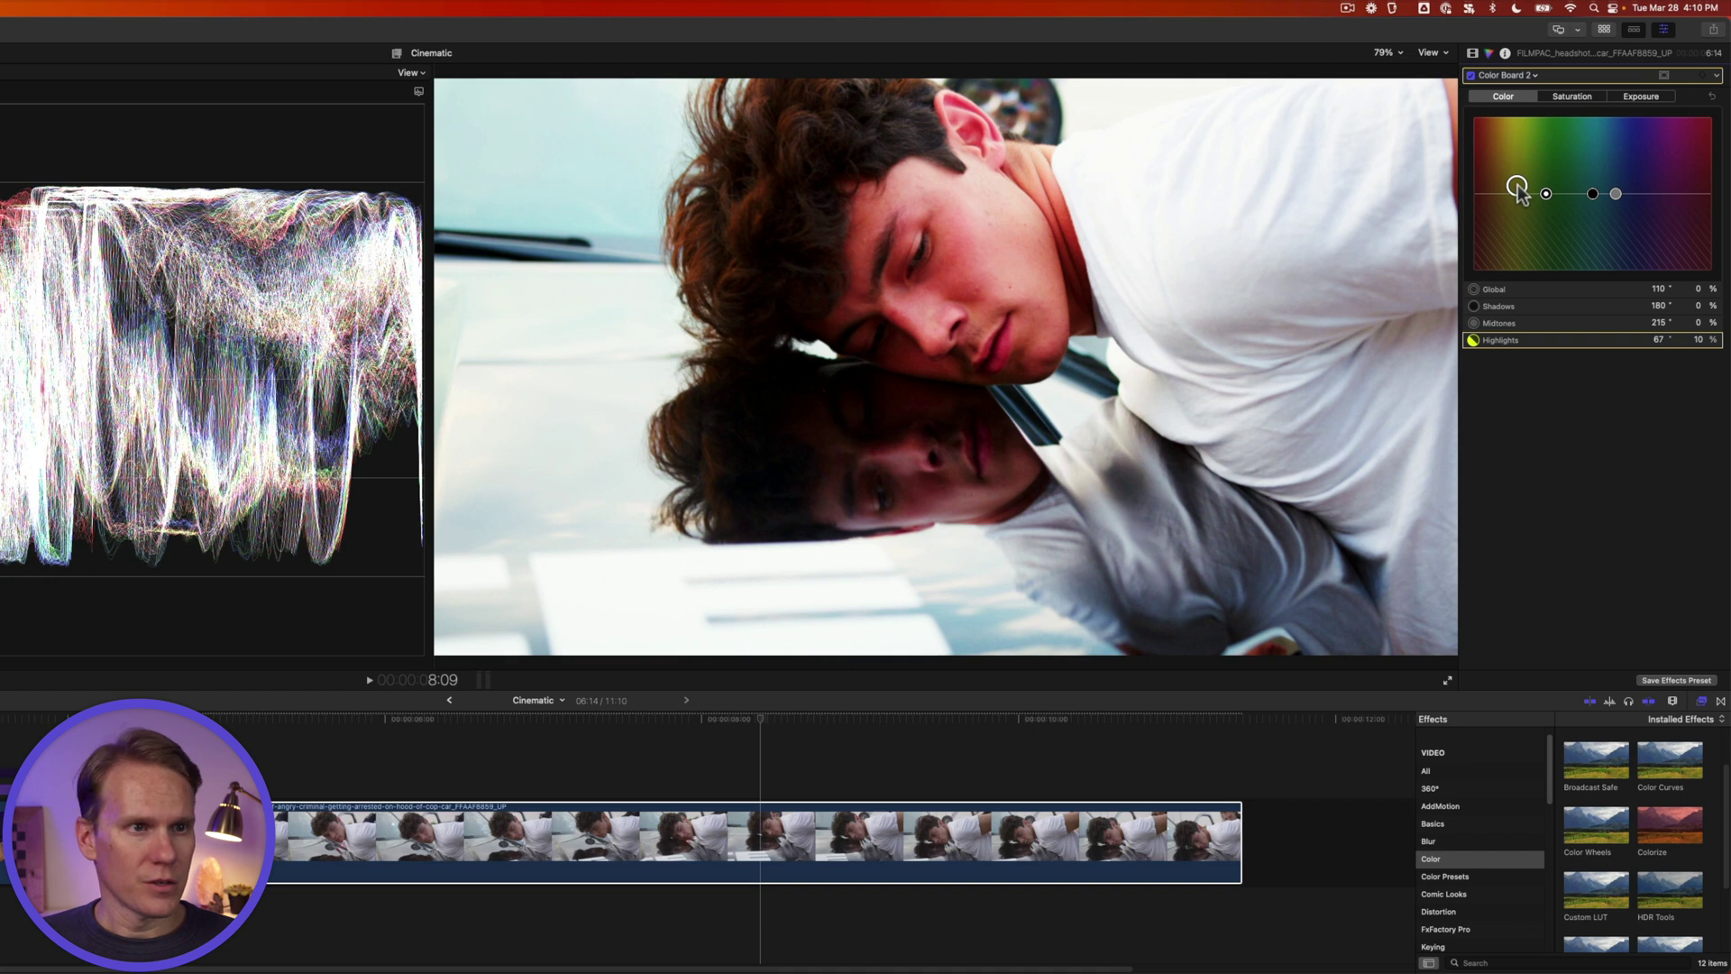
{"action": "left_click_drag", "start_coordinate": [1518, 187], "coordinate": [1524, 190]}
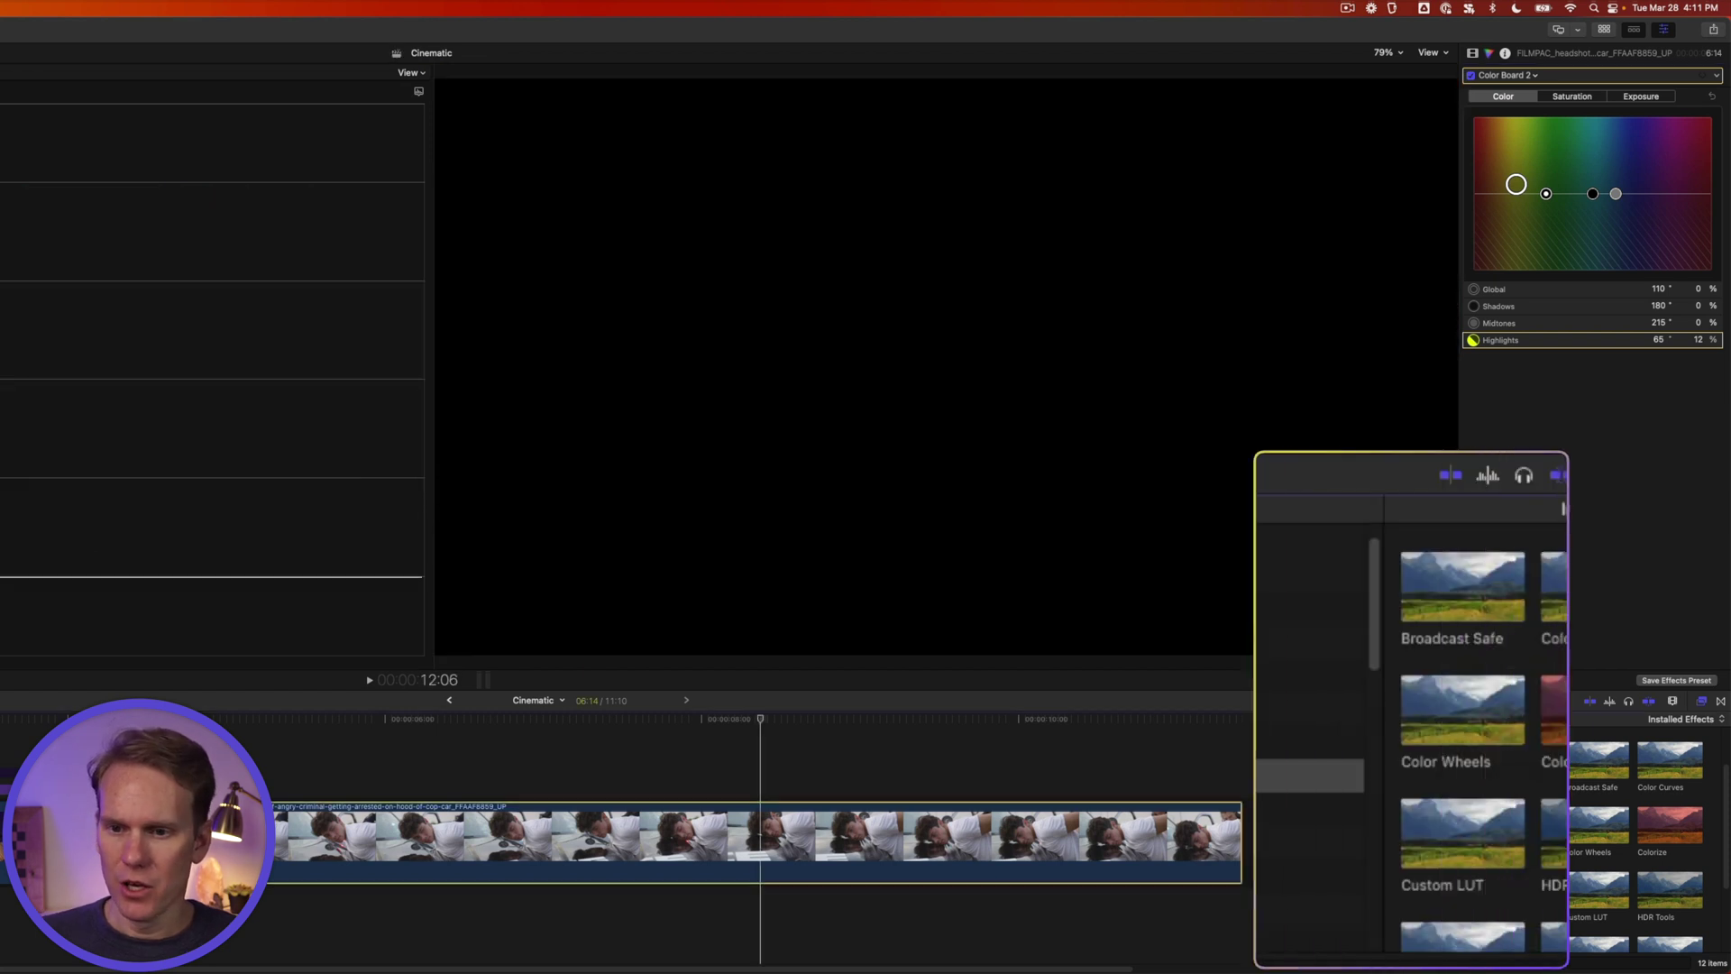
Drag Draw Mask from the Effects browser's Masks category onto the car-hood clip.
{"action": "scroll", "coordinate": [1472, 891], "scroll_direction": "down", "scroll_amount": 3}
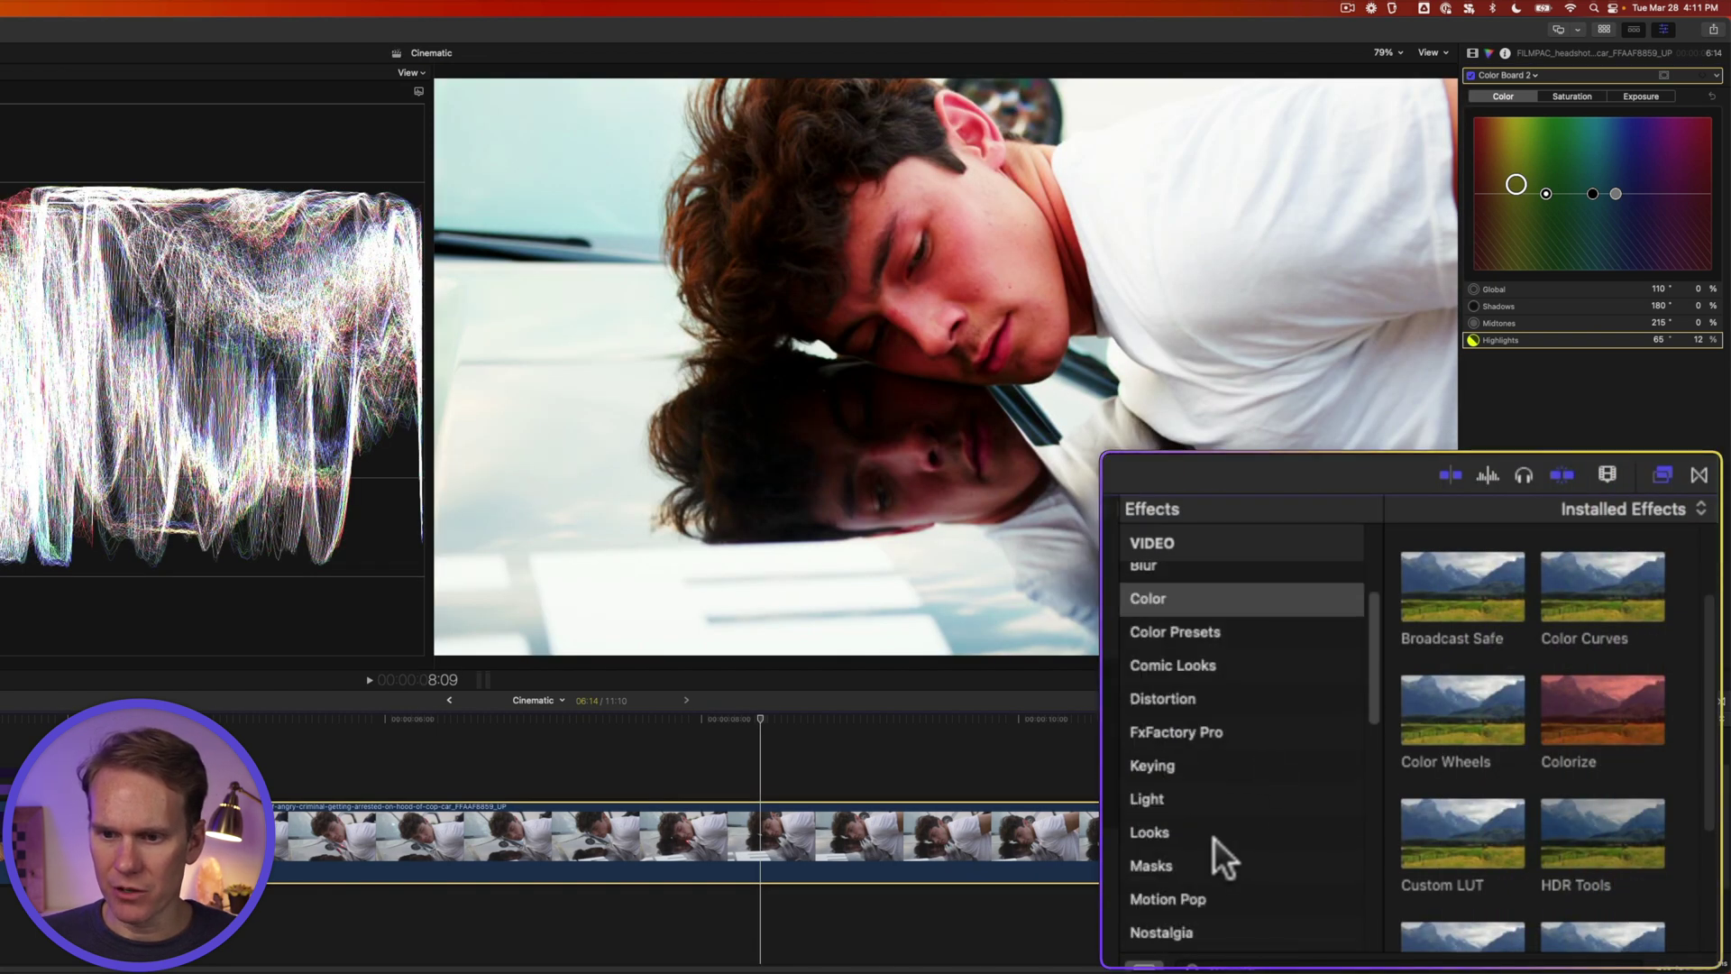
{"action": "left_click", "coordinate": [1211, 866]}
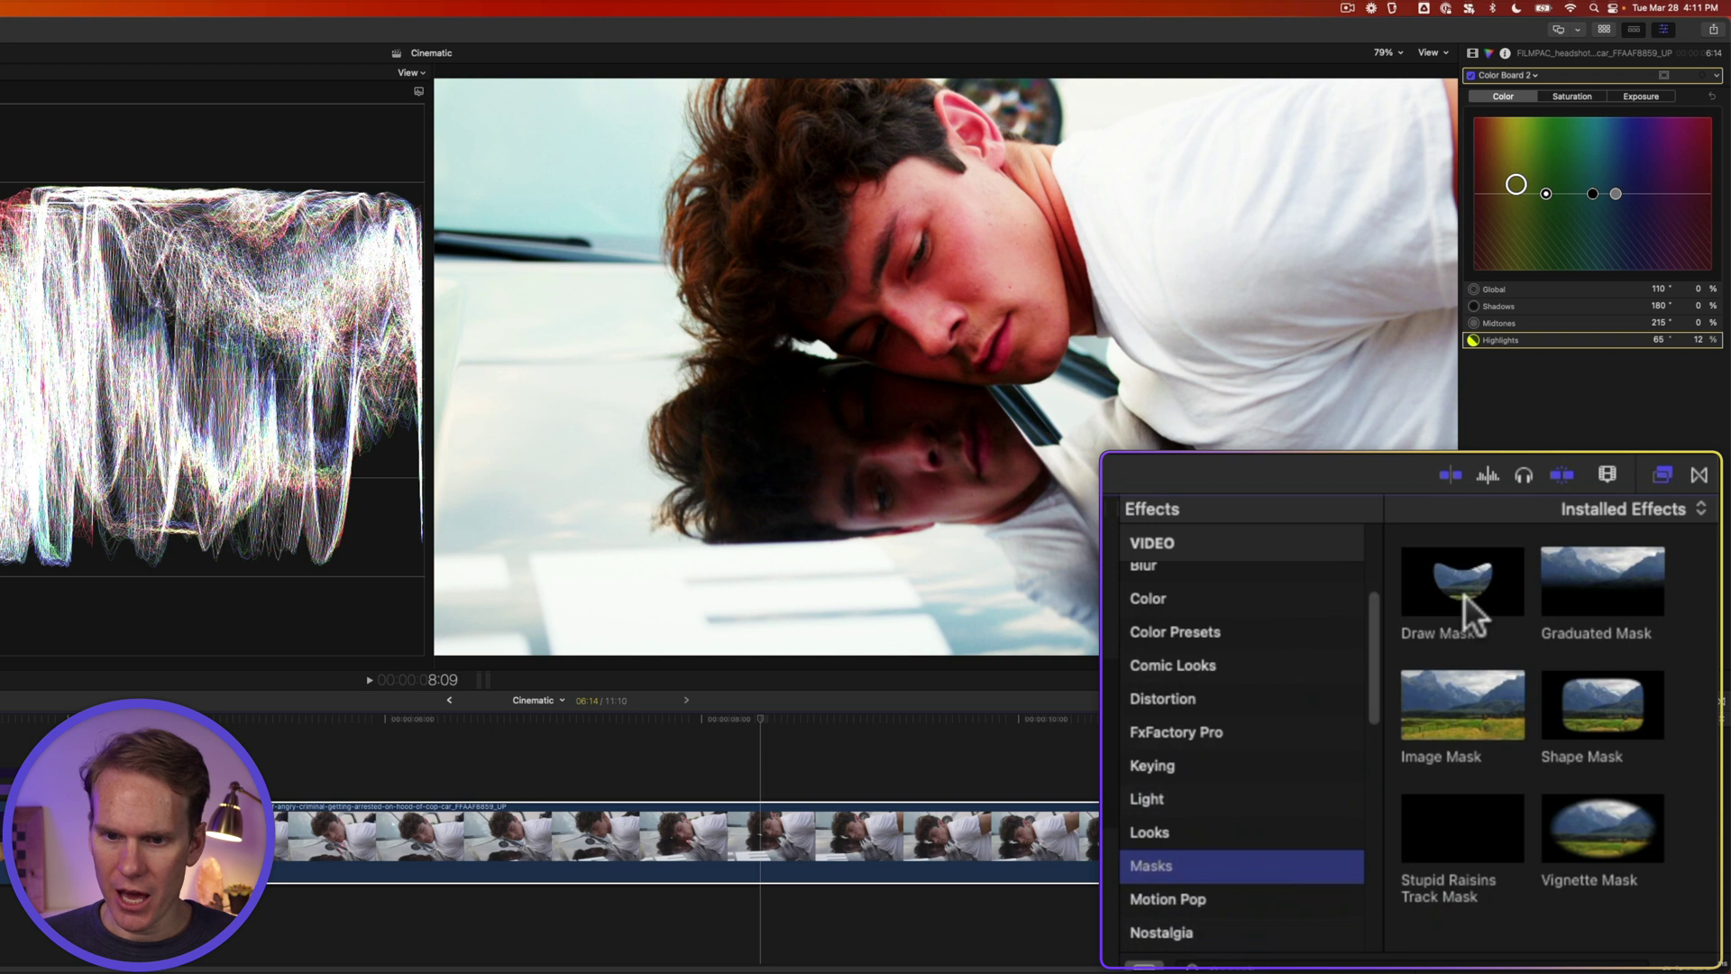
{"action": "left_click_drag", "start_coordinate": [1465, 602], "coordinate": [798, 834]}
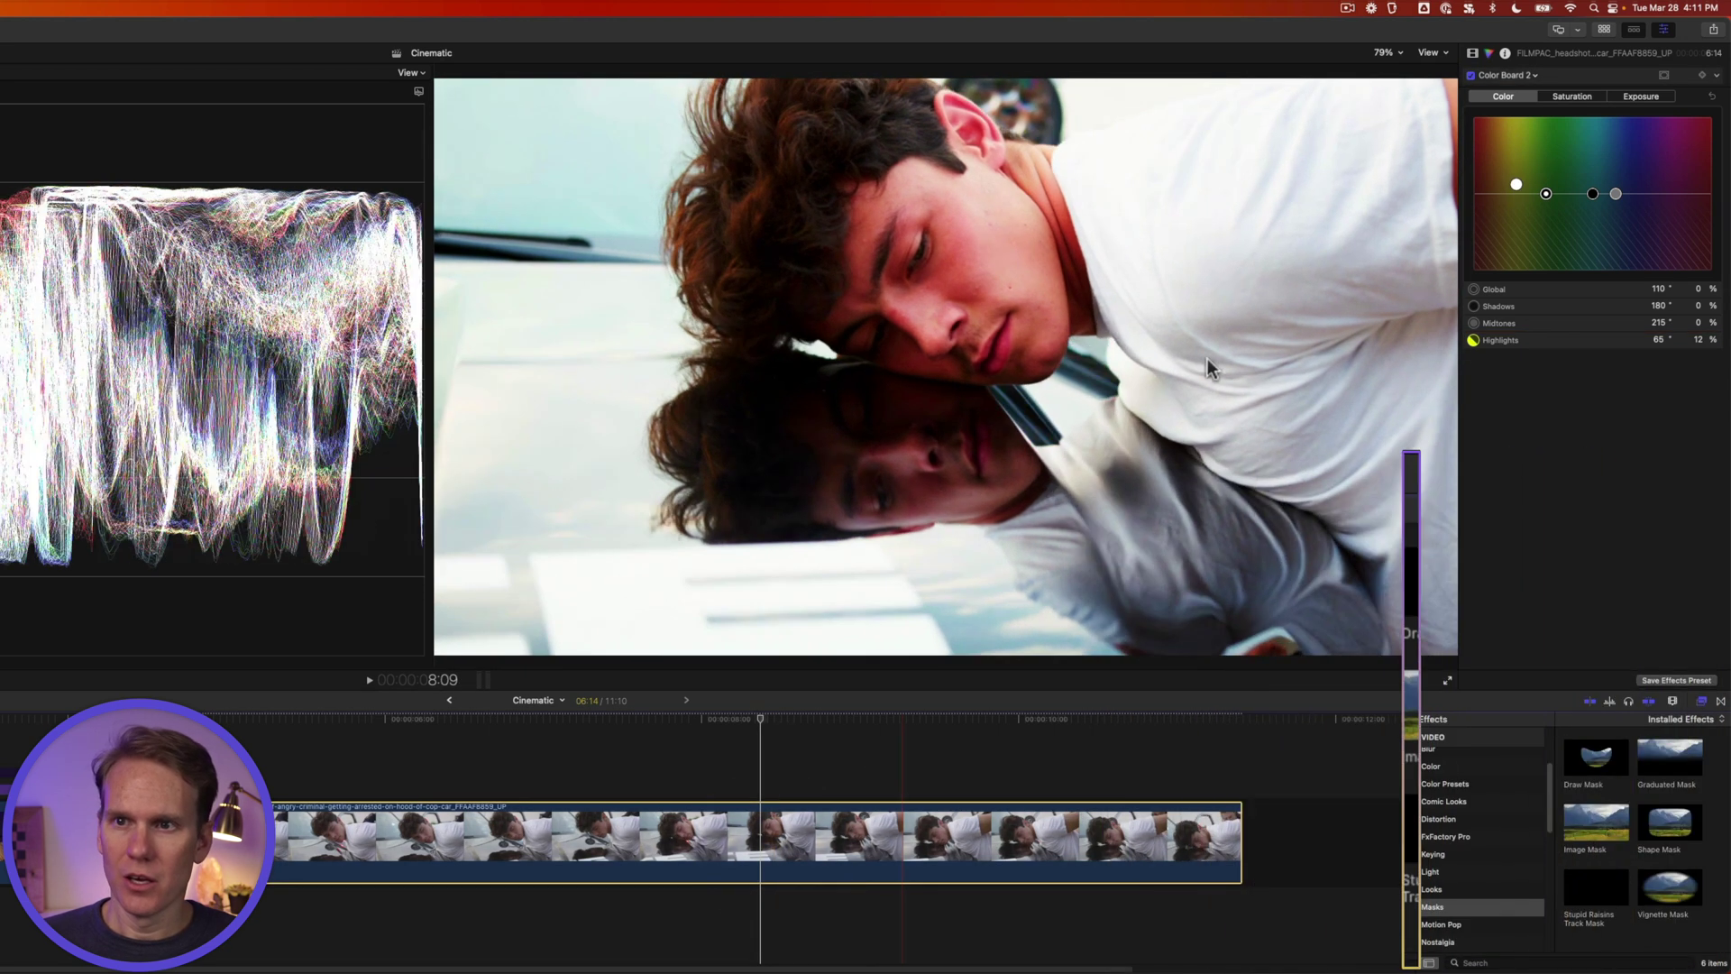
{"action": "left_click", "coordinate": [1470, 52]}
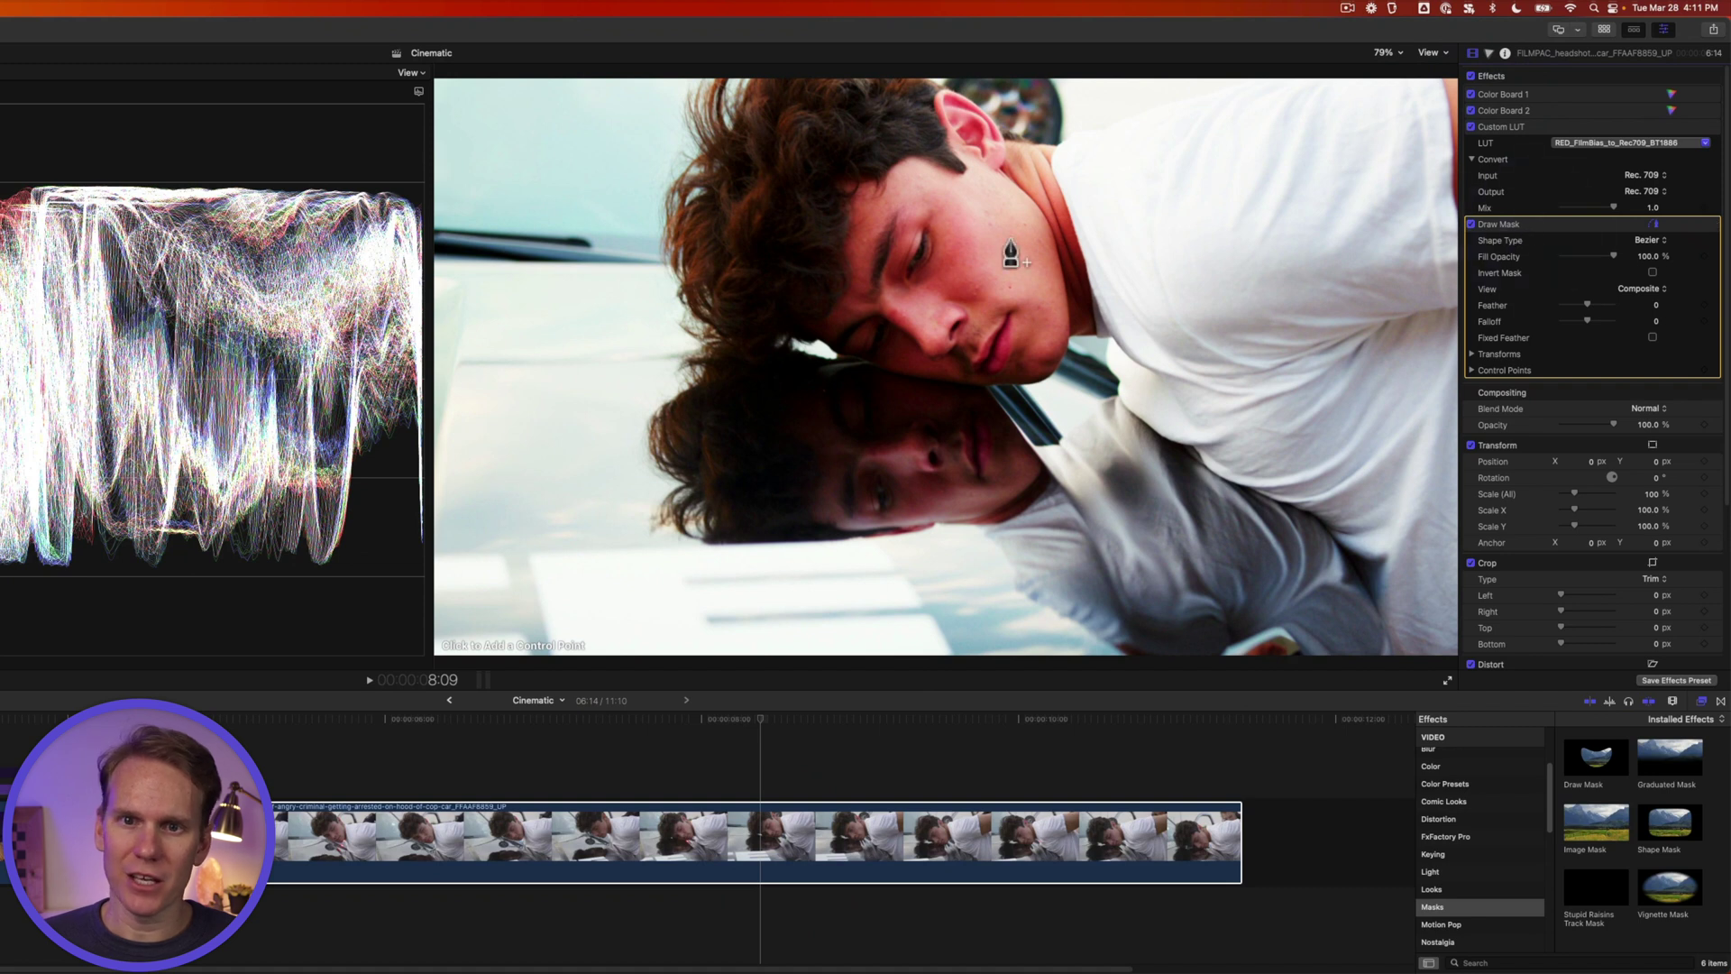
{"action": "left_click", "coordinate": [905, 207]}
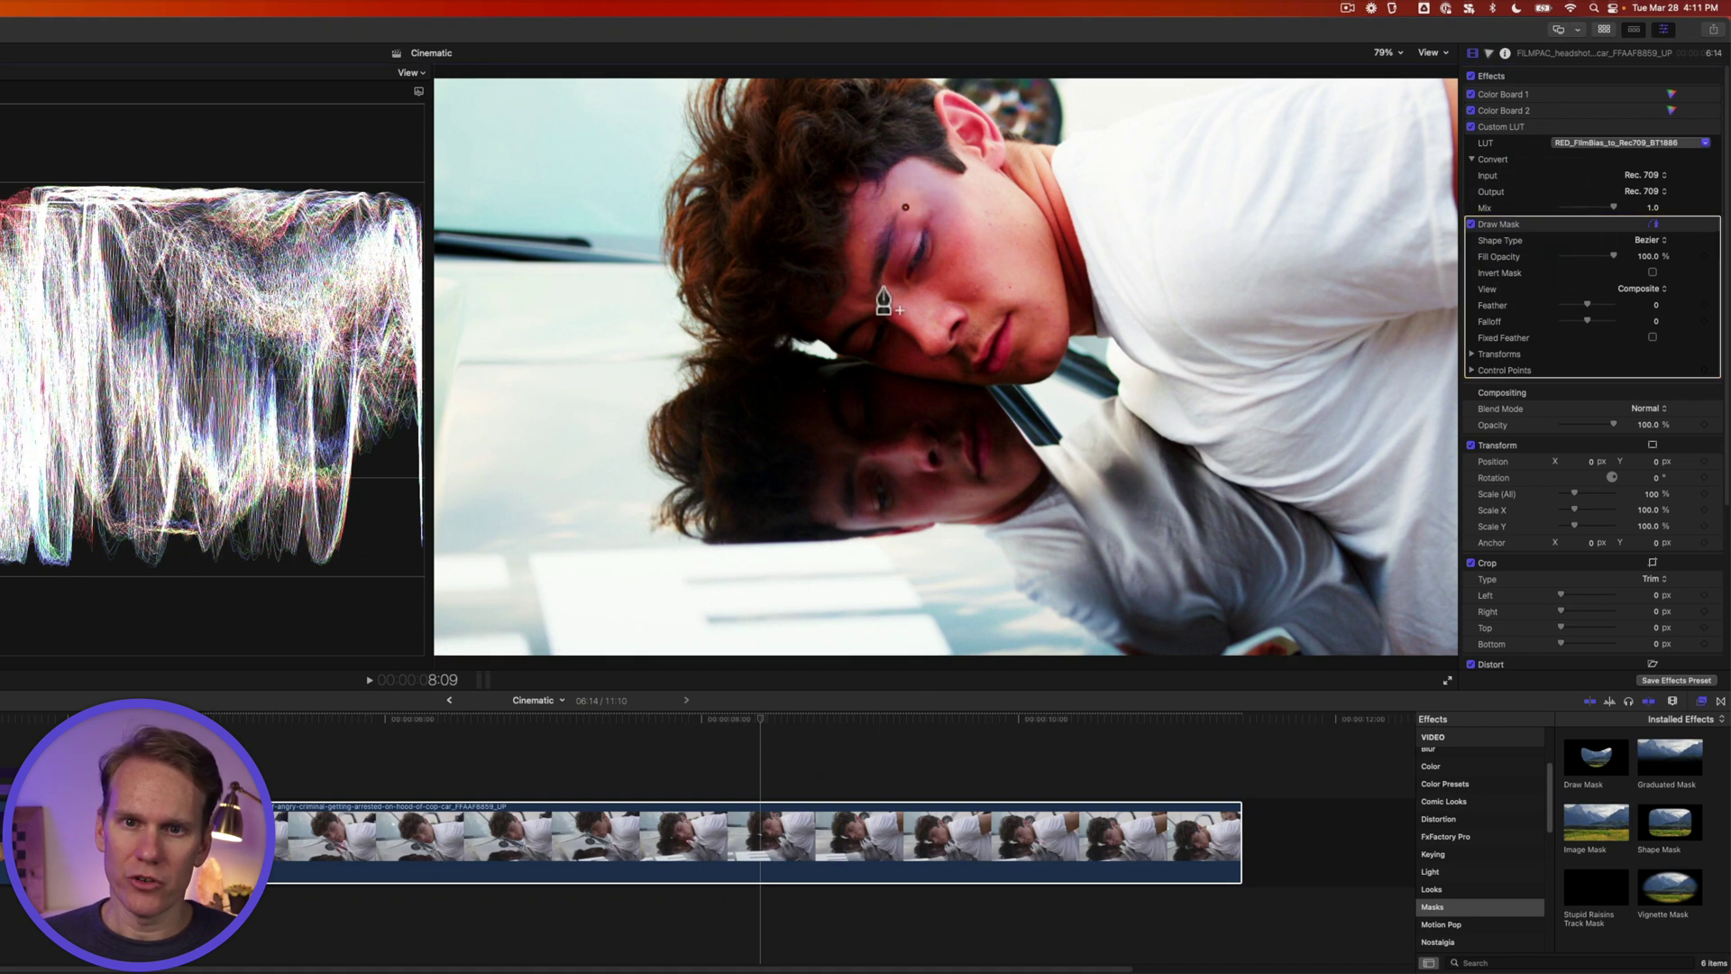
{"action": "left_click", "coordinate": [882, 292]}
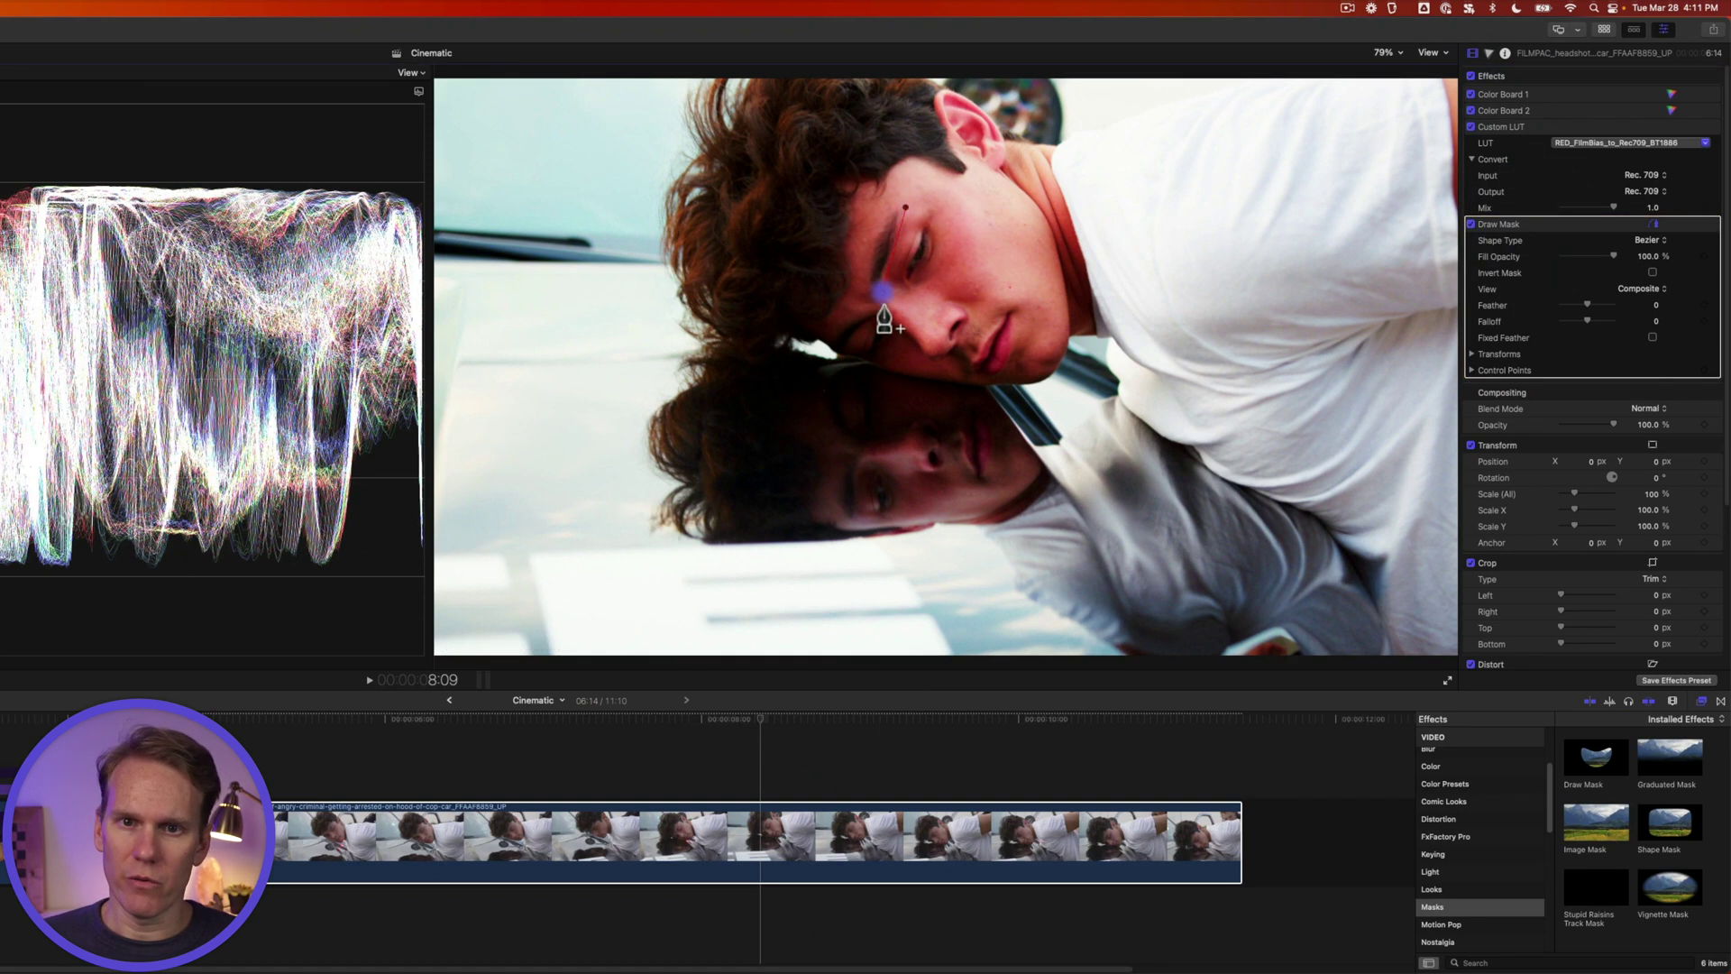
{"action": "left_click", "coordinate": [931, 351]}
{"action": "left_click", "coordinate": [1045, 362]}
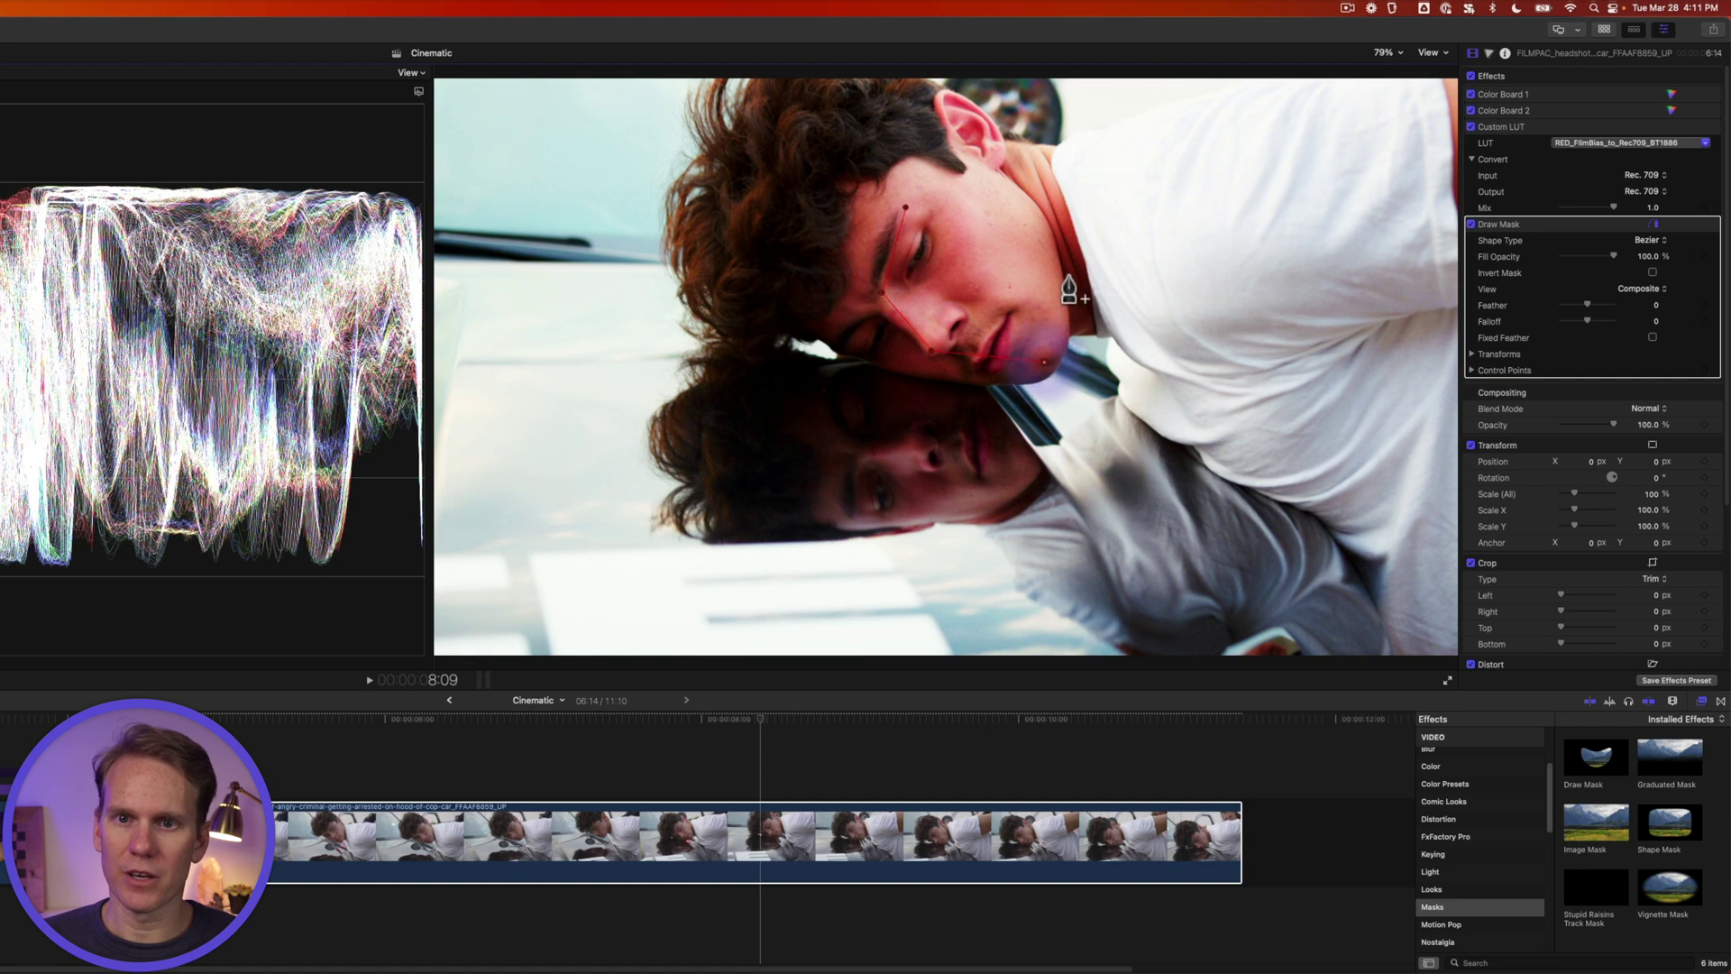
{"action": "left_click", "coordinate": [1044, 257]}
{"action": "left_click", "coordinate": [988, 187]}
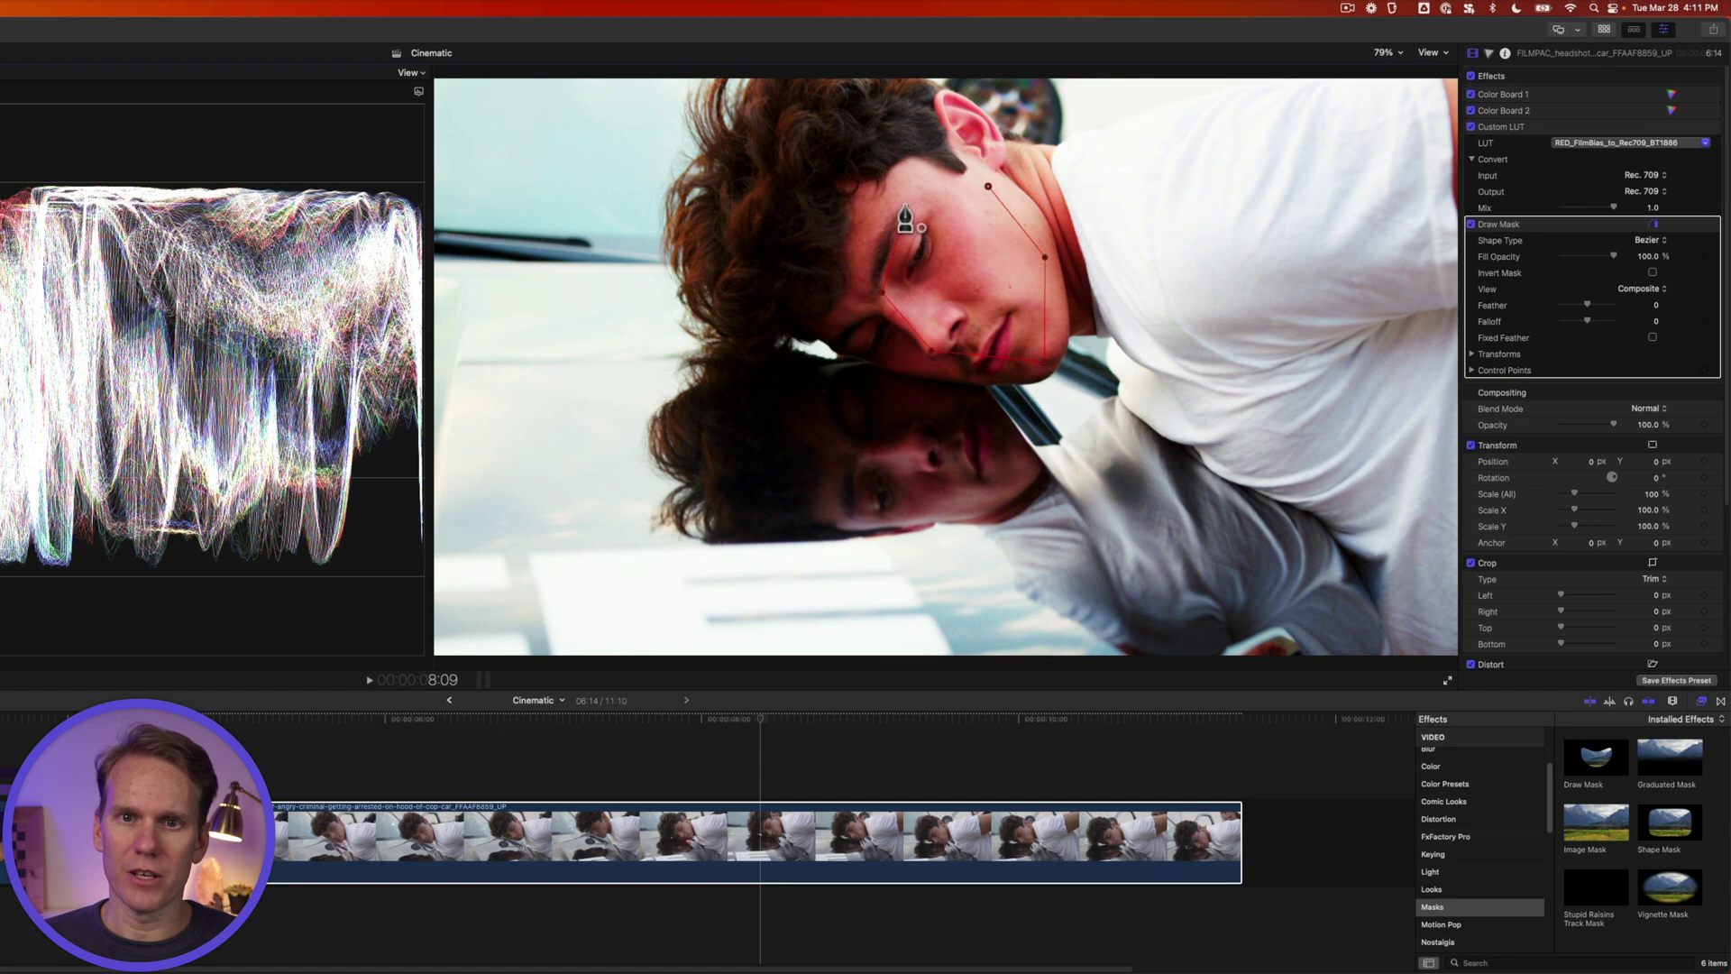
{"action": "left_click", "coordinate": [905, 207]}
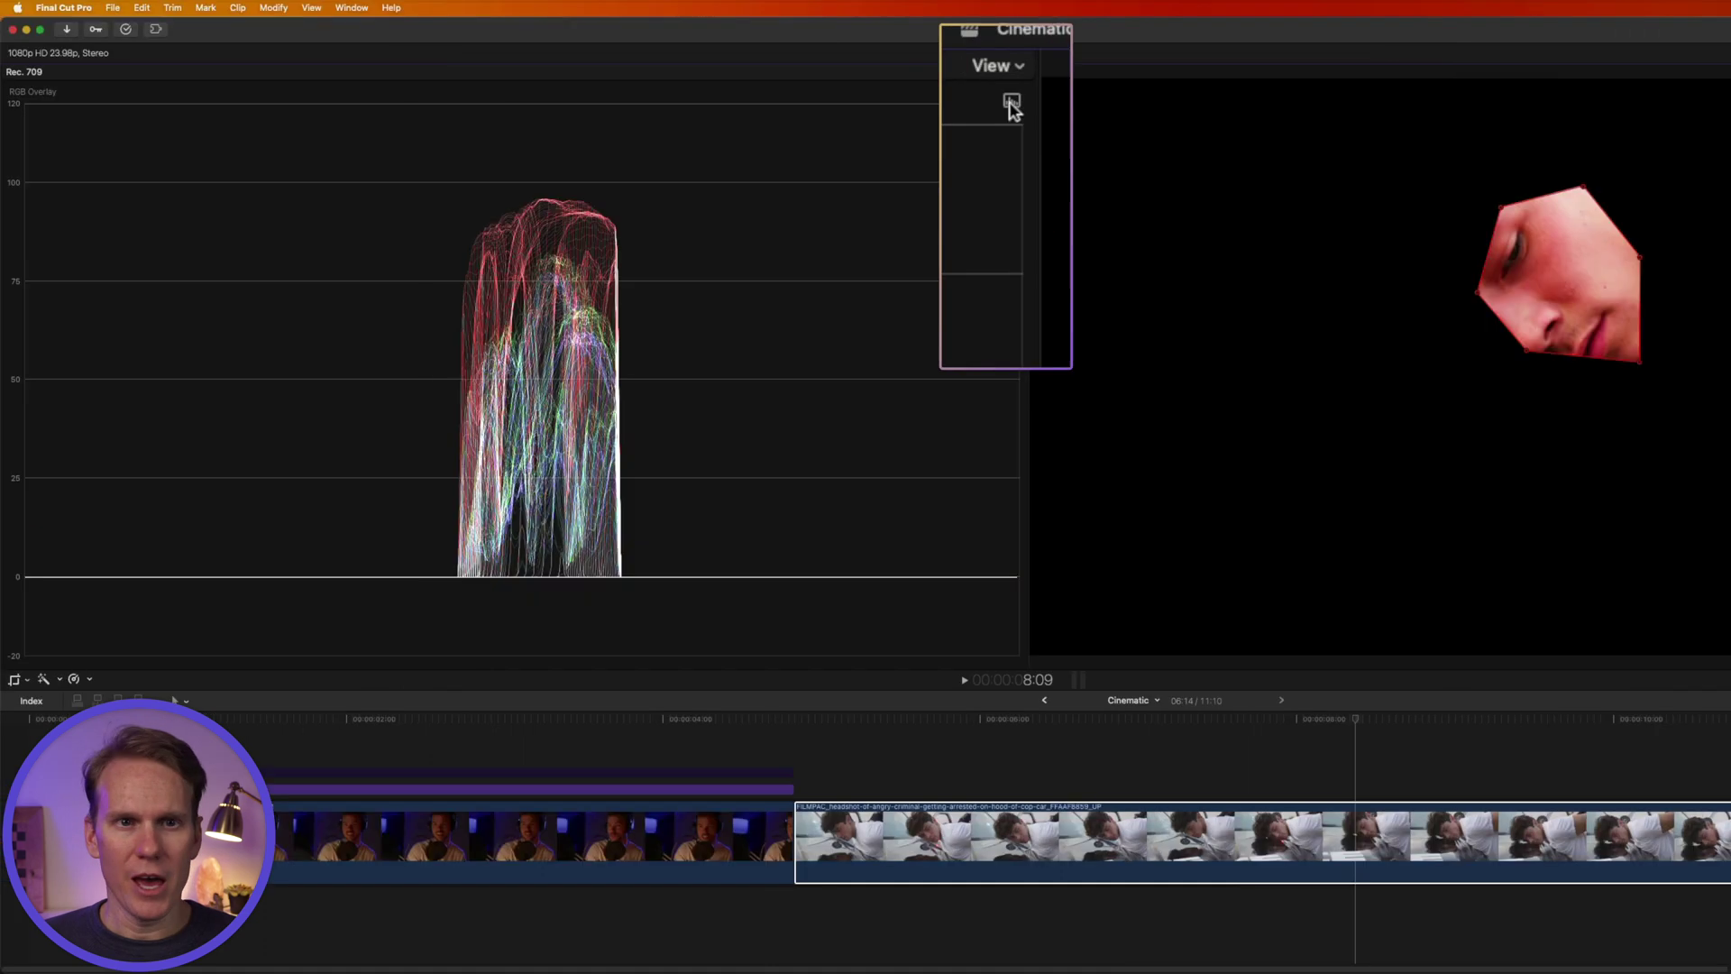
Change the scope from the waveform to the Vectorscope to check the skin tones.
{"action": "left_click", "coordinate": [1011, 102]}
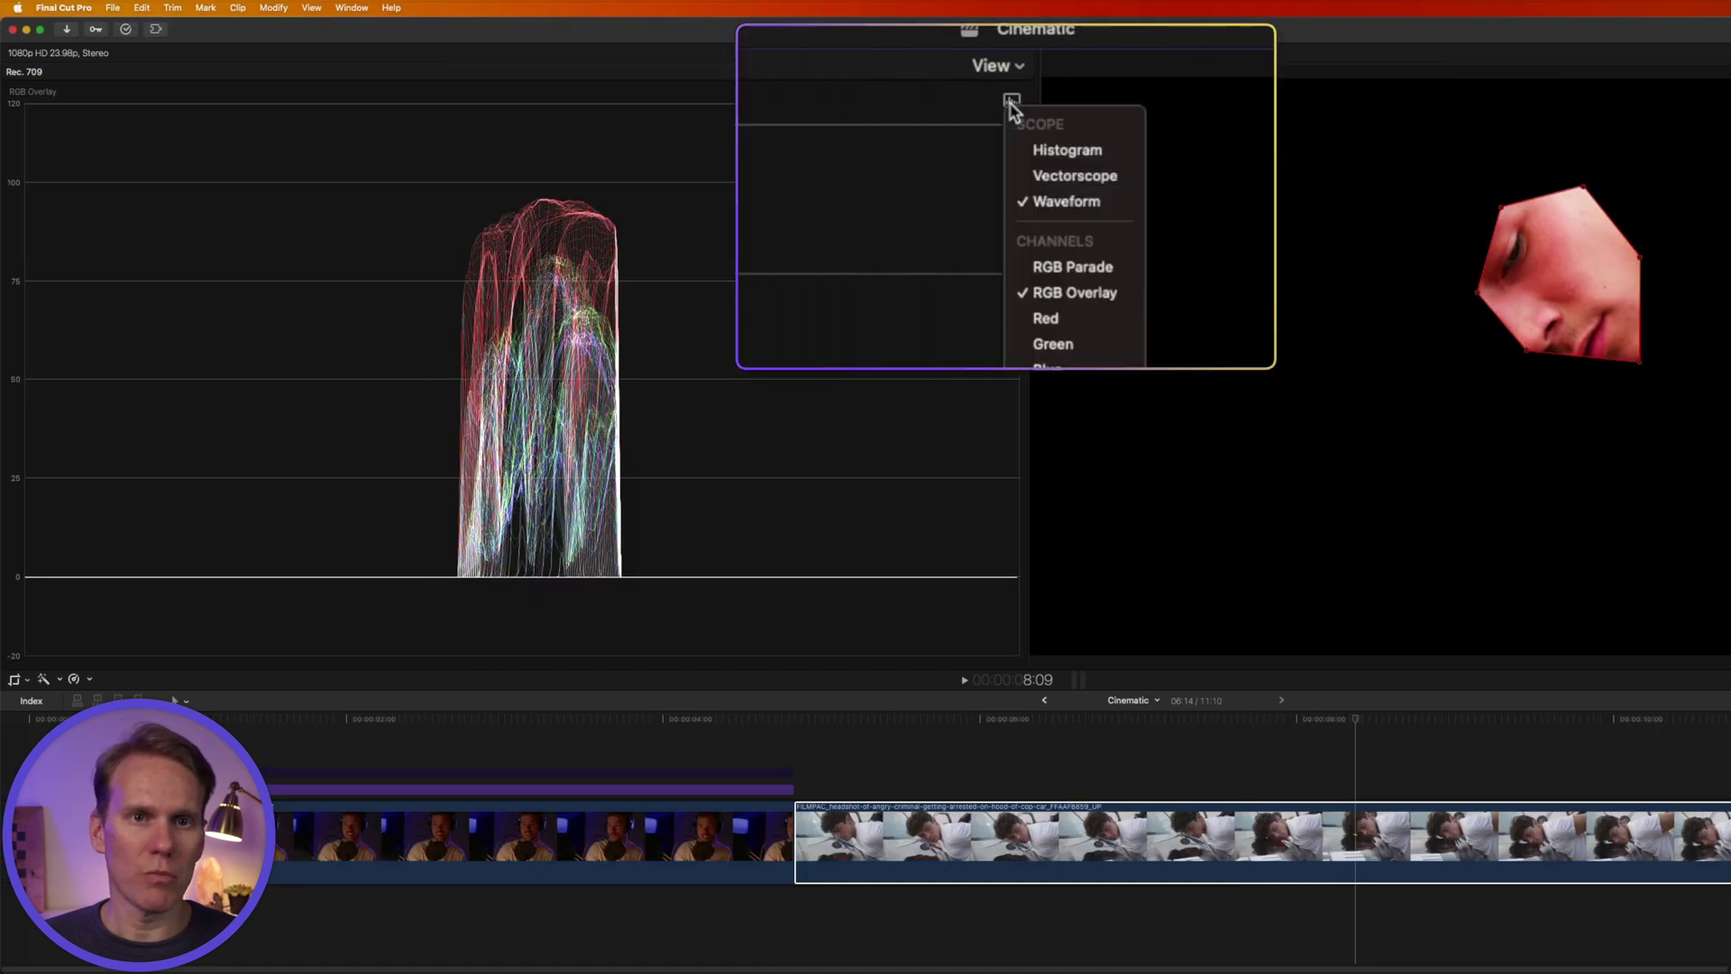
{"action": "left_click", "coordinate": [1079, 175]}
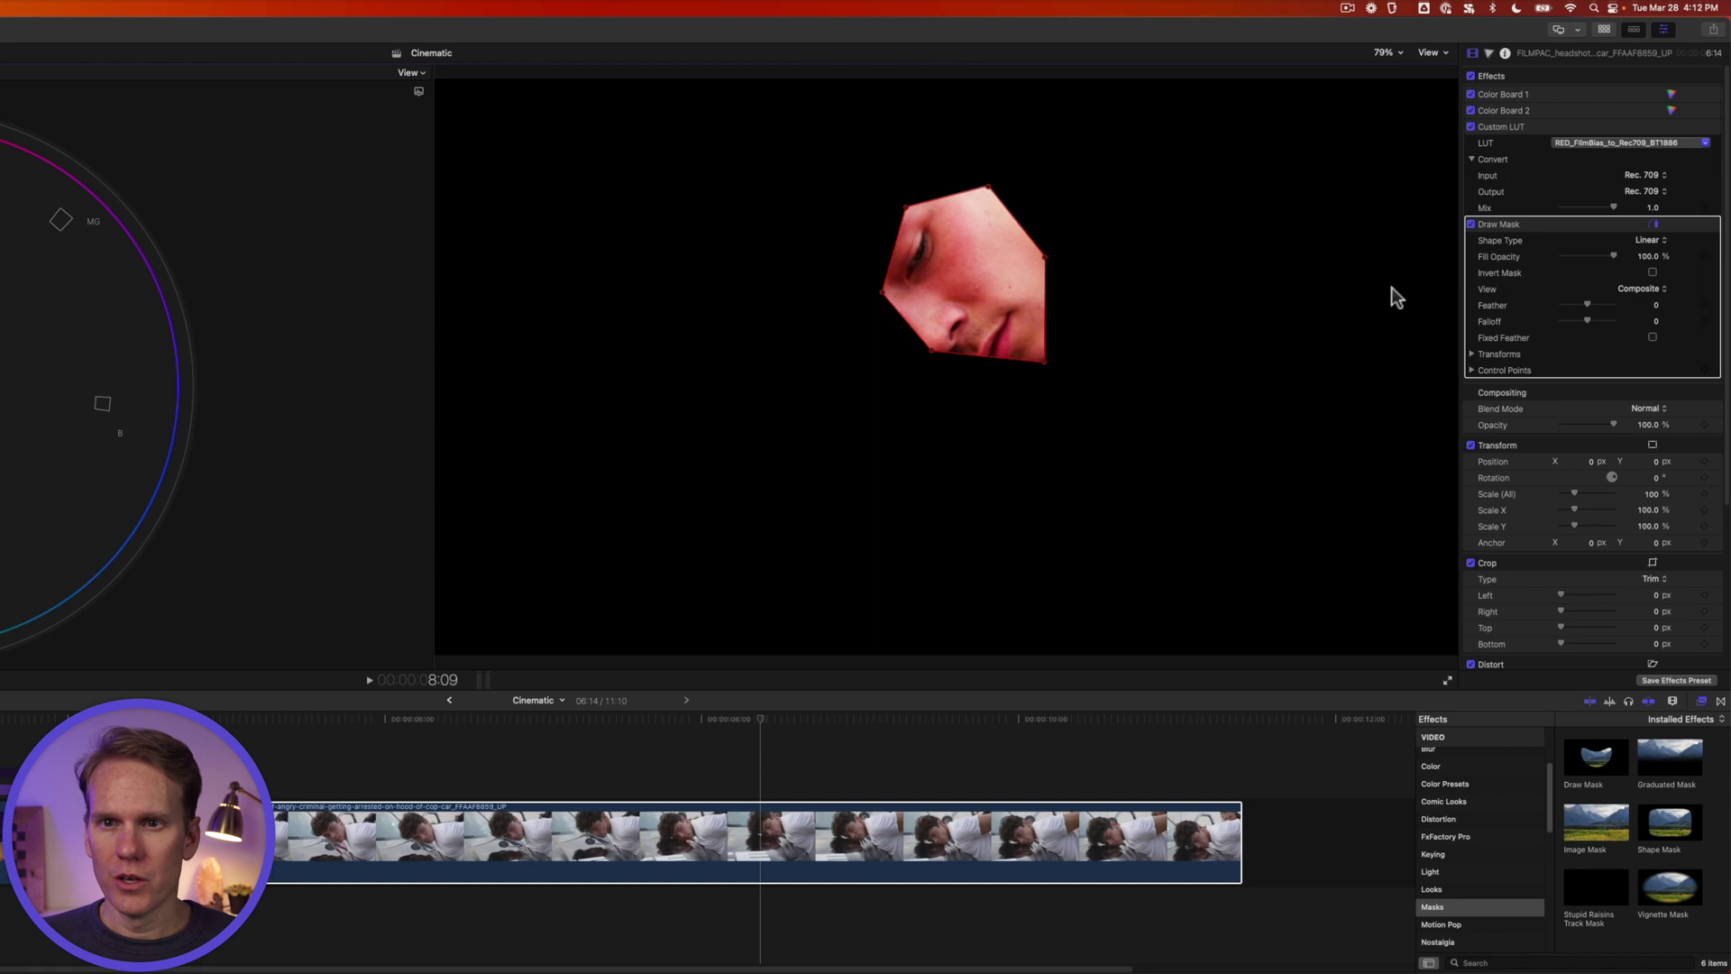
Add a Hue/Saturation Curves correction to the clip in the Color inspector.
{"action": "left_click", "coordinate": [1489, 53]}
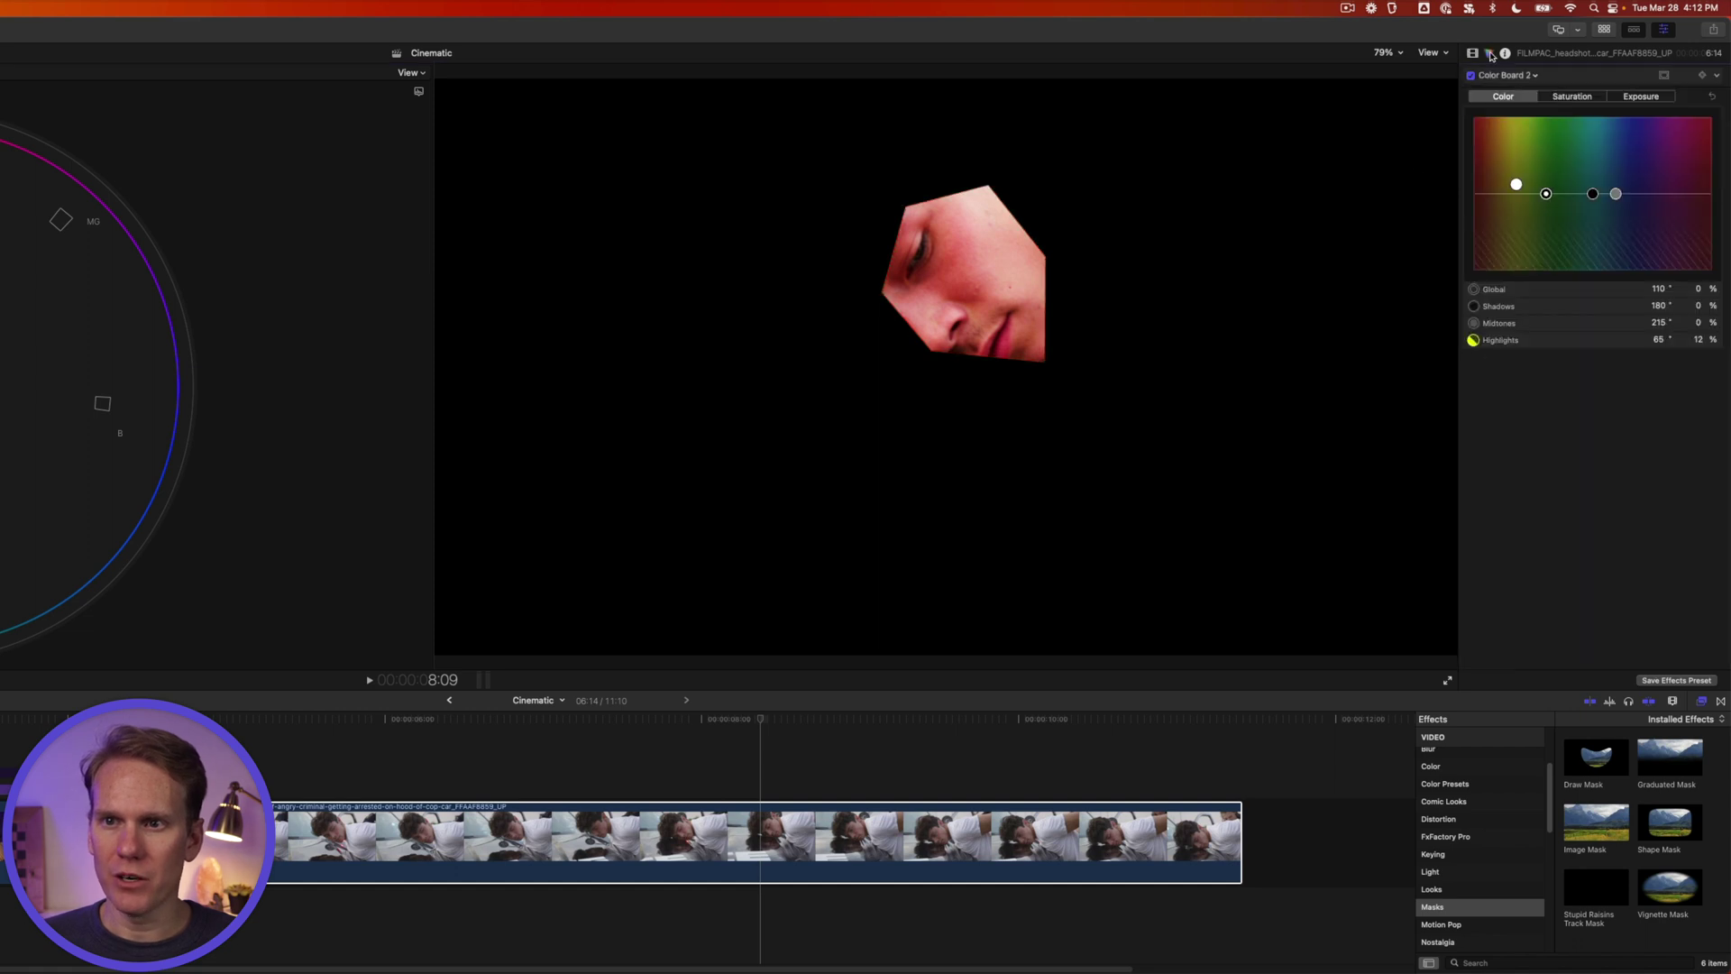
{"action": "left_click", "coordinate": [1537, 75]}
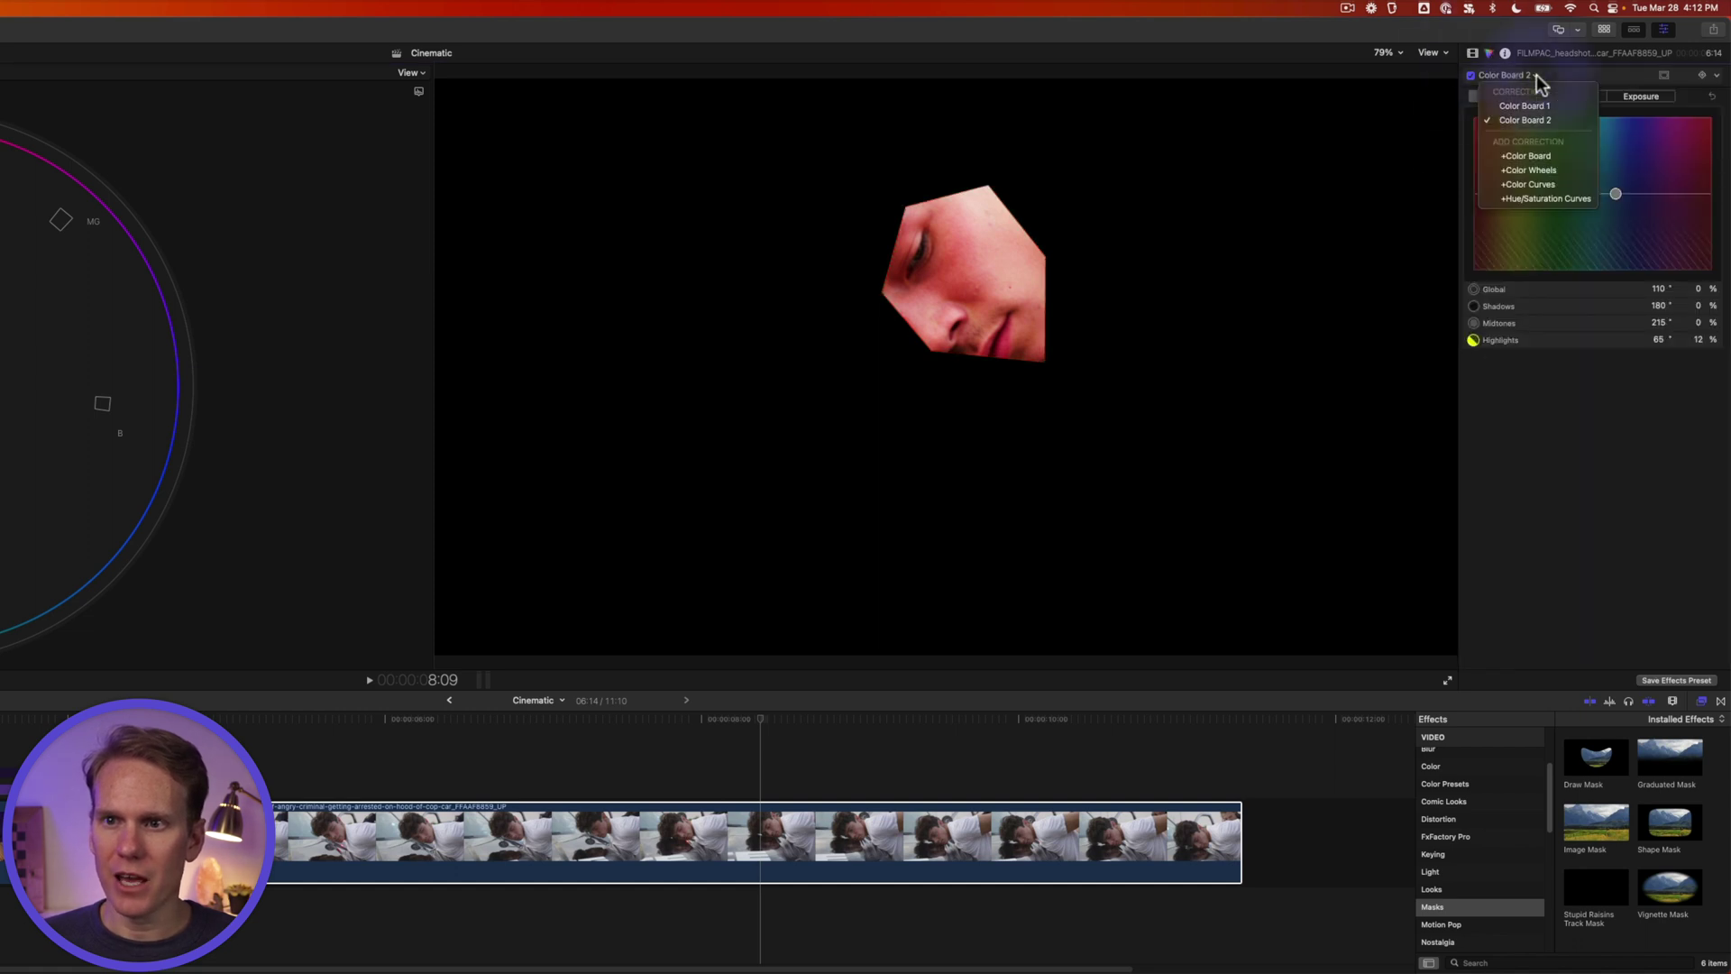
{"action": "left_click", "coordinate": [1538, 198]}
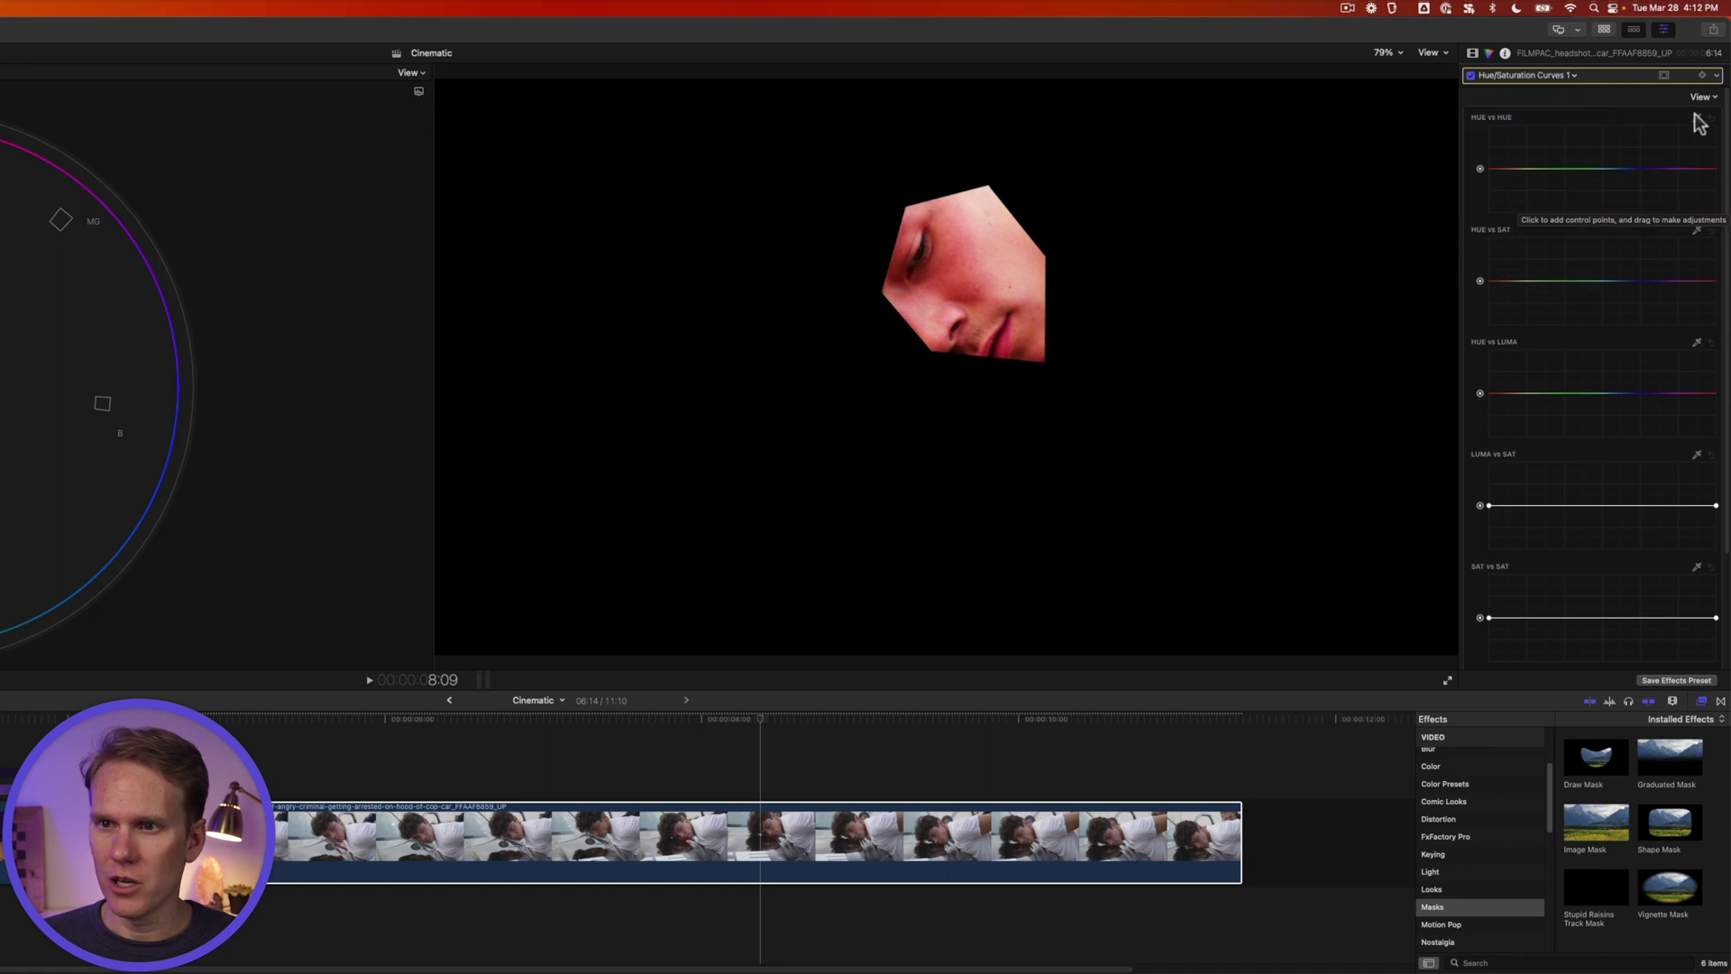
Sample the cheek with the HUE vs HUE eyedropper and drag the point to shift the skin hue.
{"action": "left_click", "coordinate": [1698, 118]}
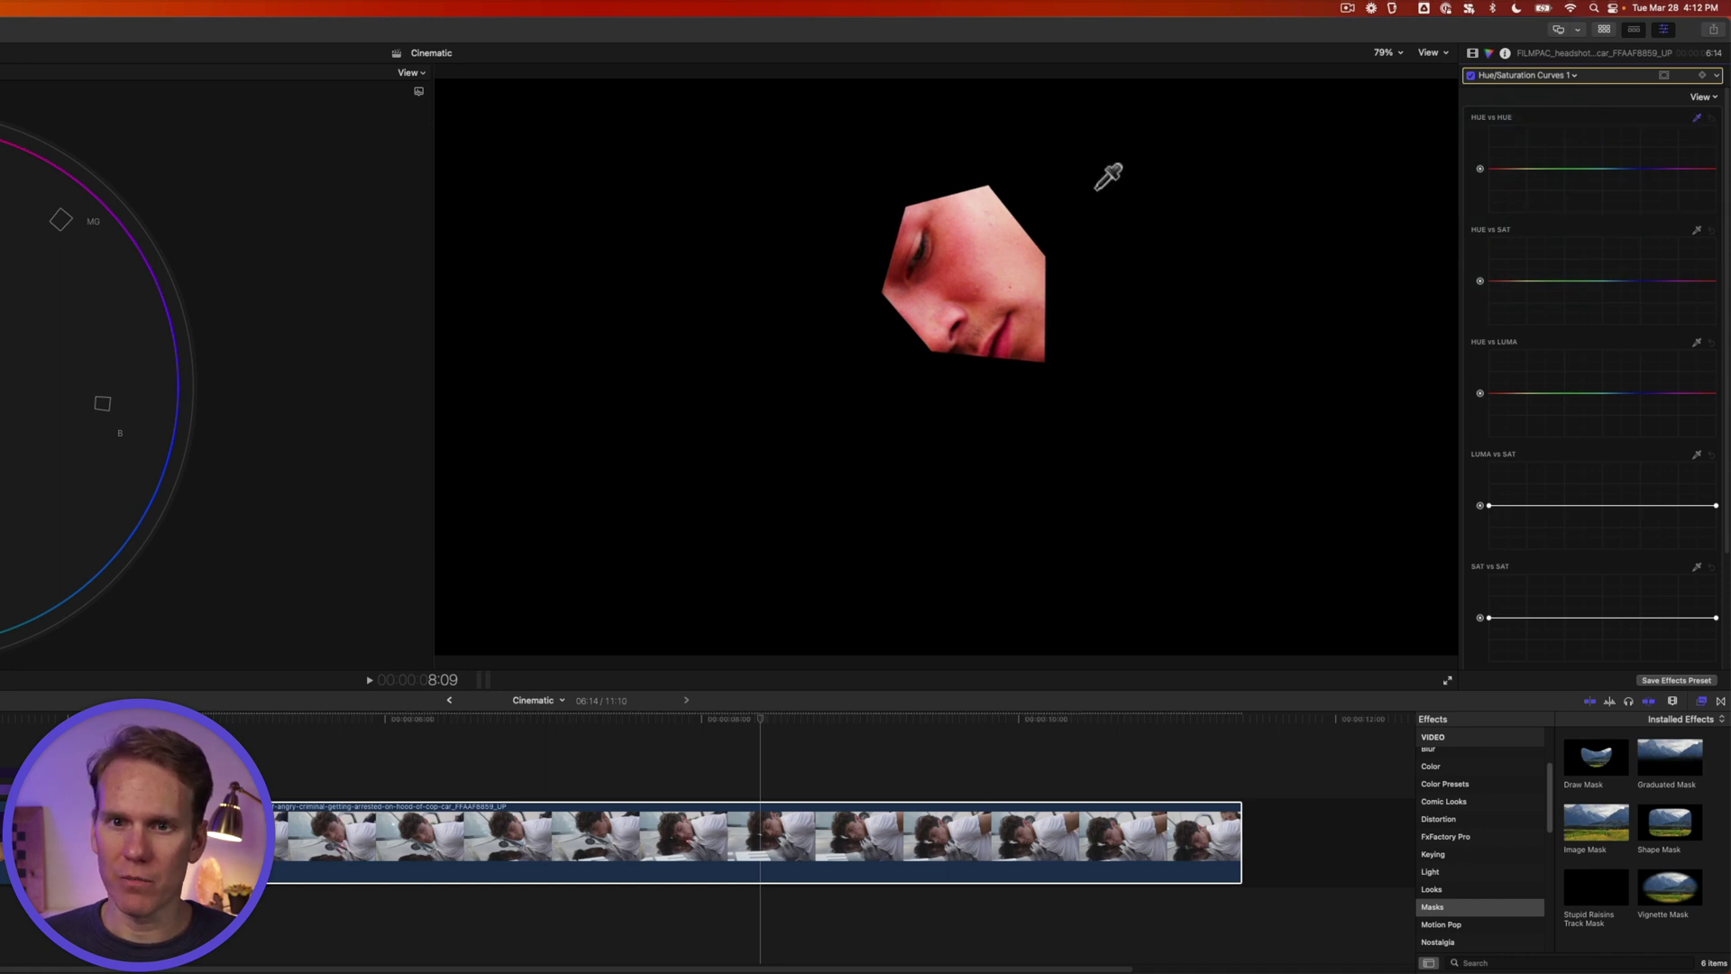
{"action": "left_click", "coordinate": [988, 263]}
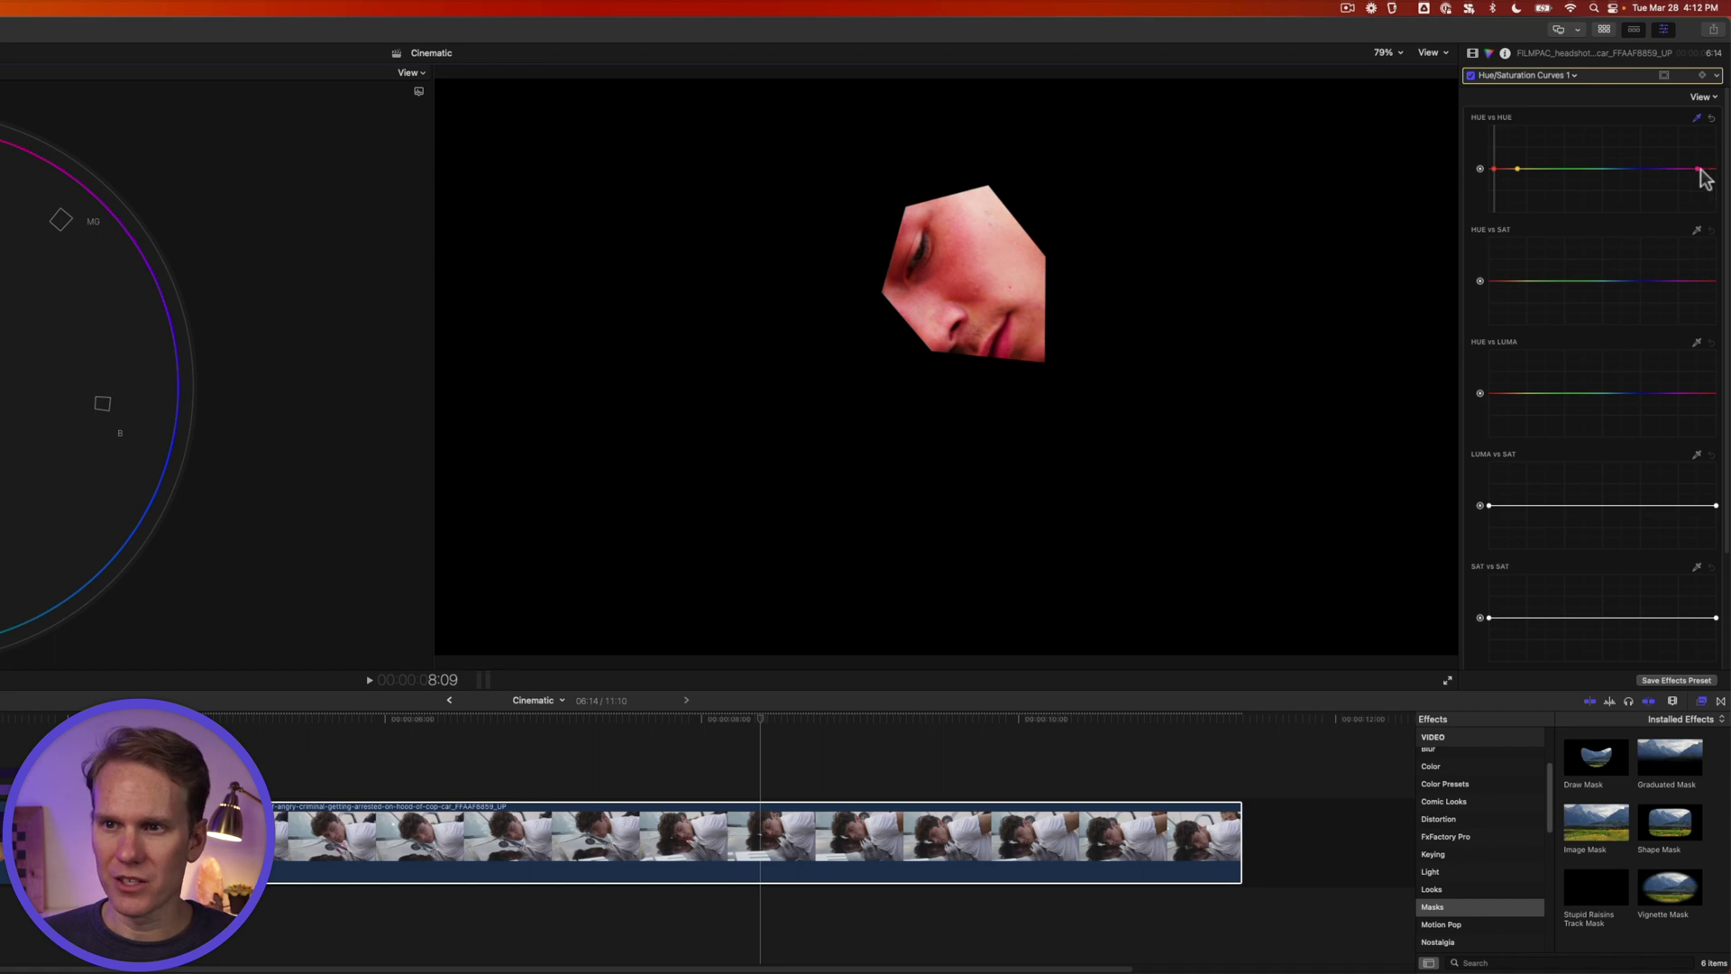
{"action": "left_click", "coordinate": [1496, 170]}
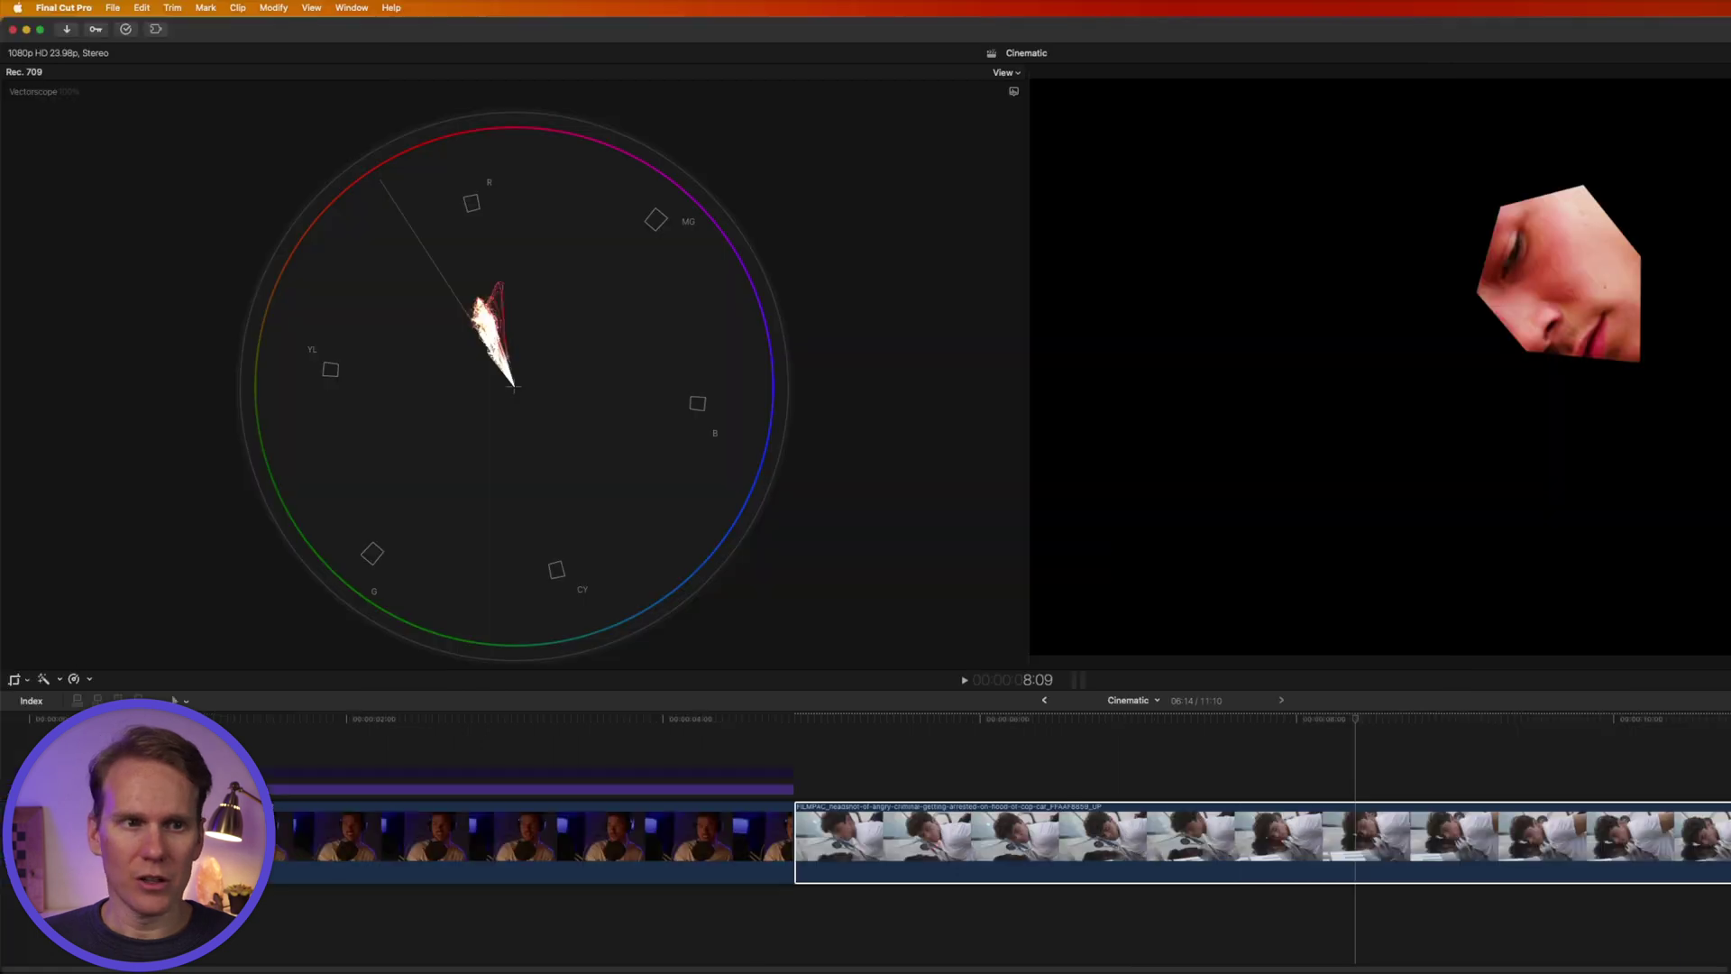
{"action": "left_click_drag", "start_coordinate": [1499, 171], "coordinate": [1500, 150]}
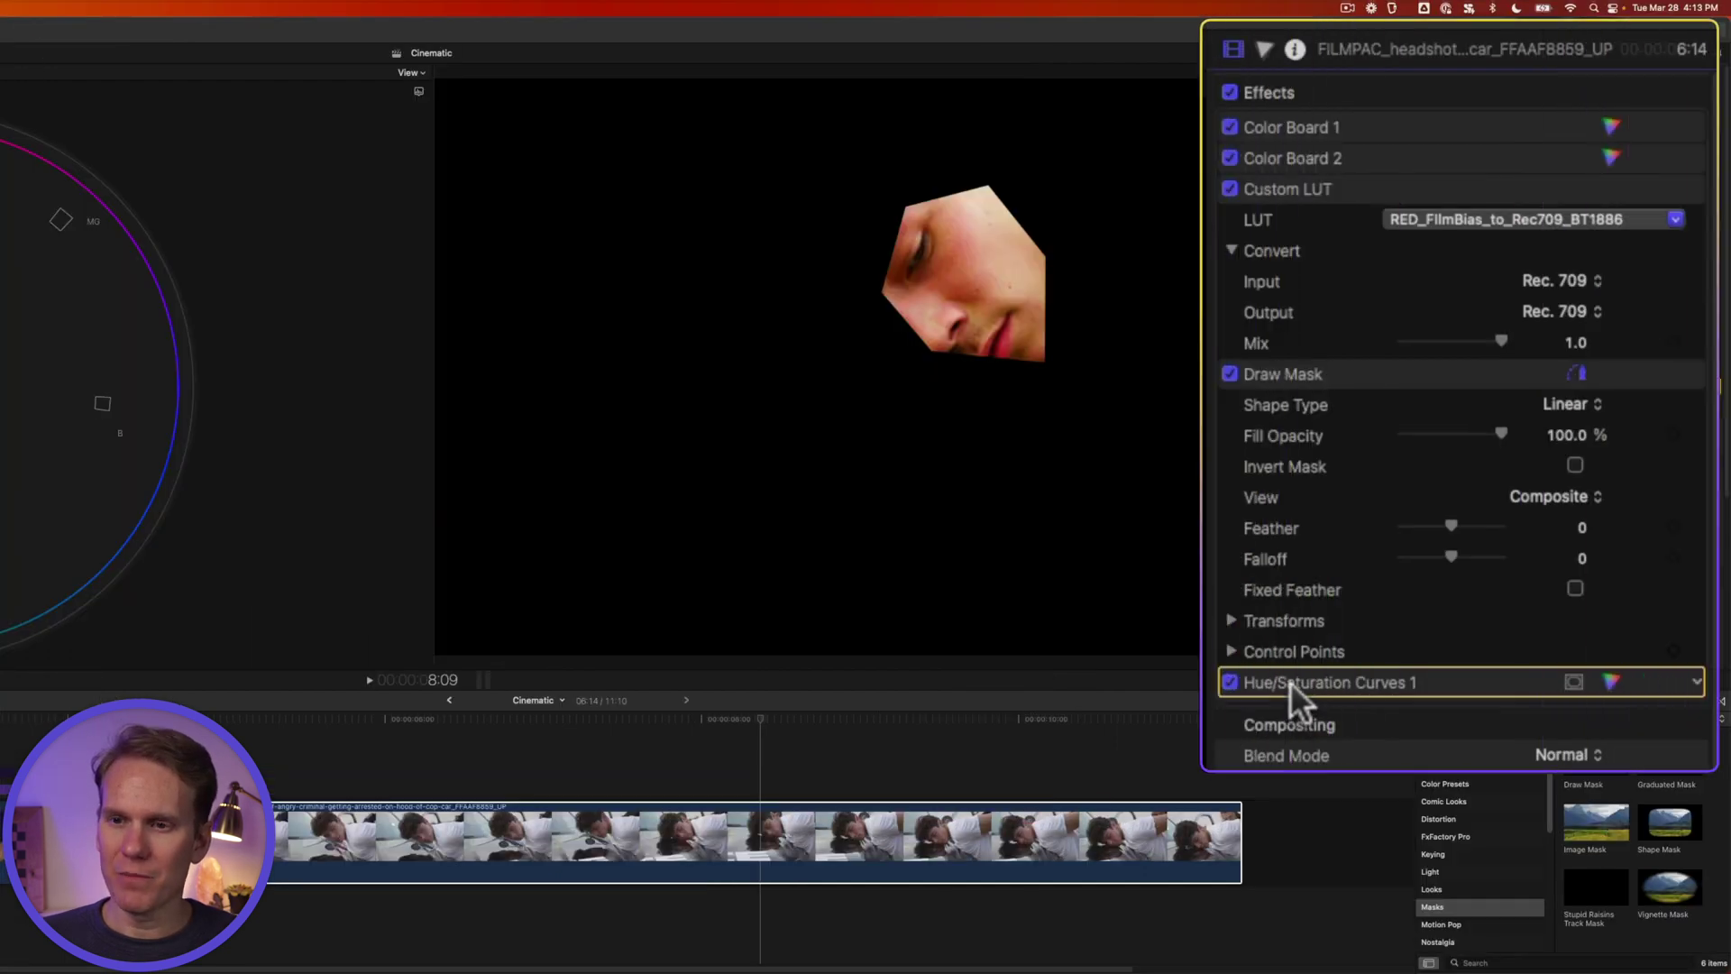
Move Hue/Saturation Curves 1 above Custom LUT, turn off its Draw Mask, and compare with effects toggled off and on.
{"action": "left_click_drag", "start_coordinate": [1291, 682], "coordinate": [1291, 188]}
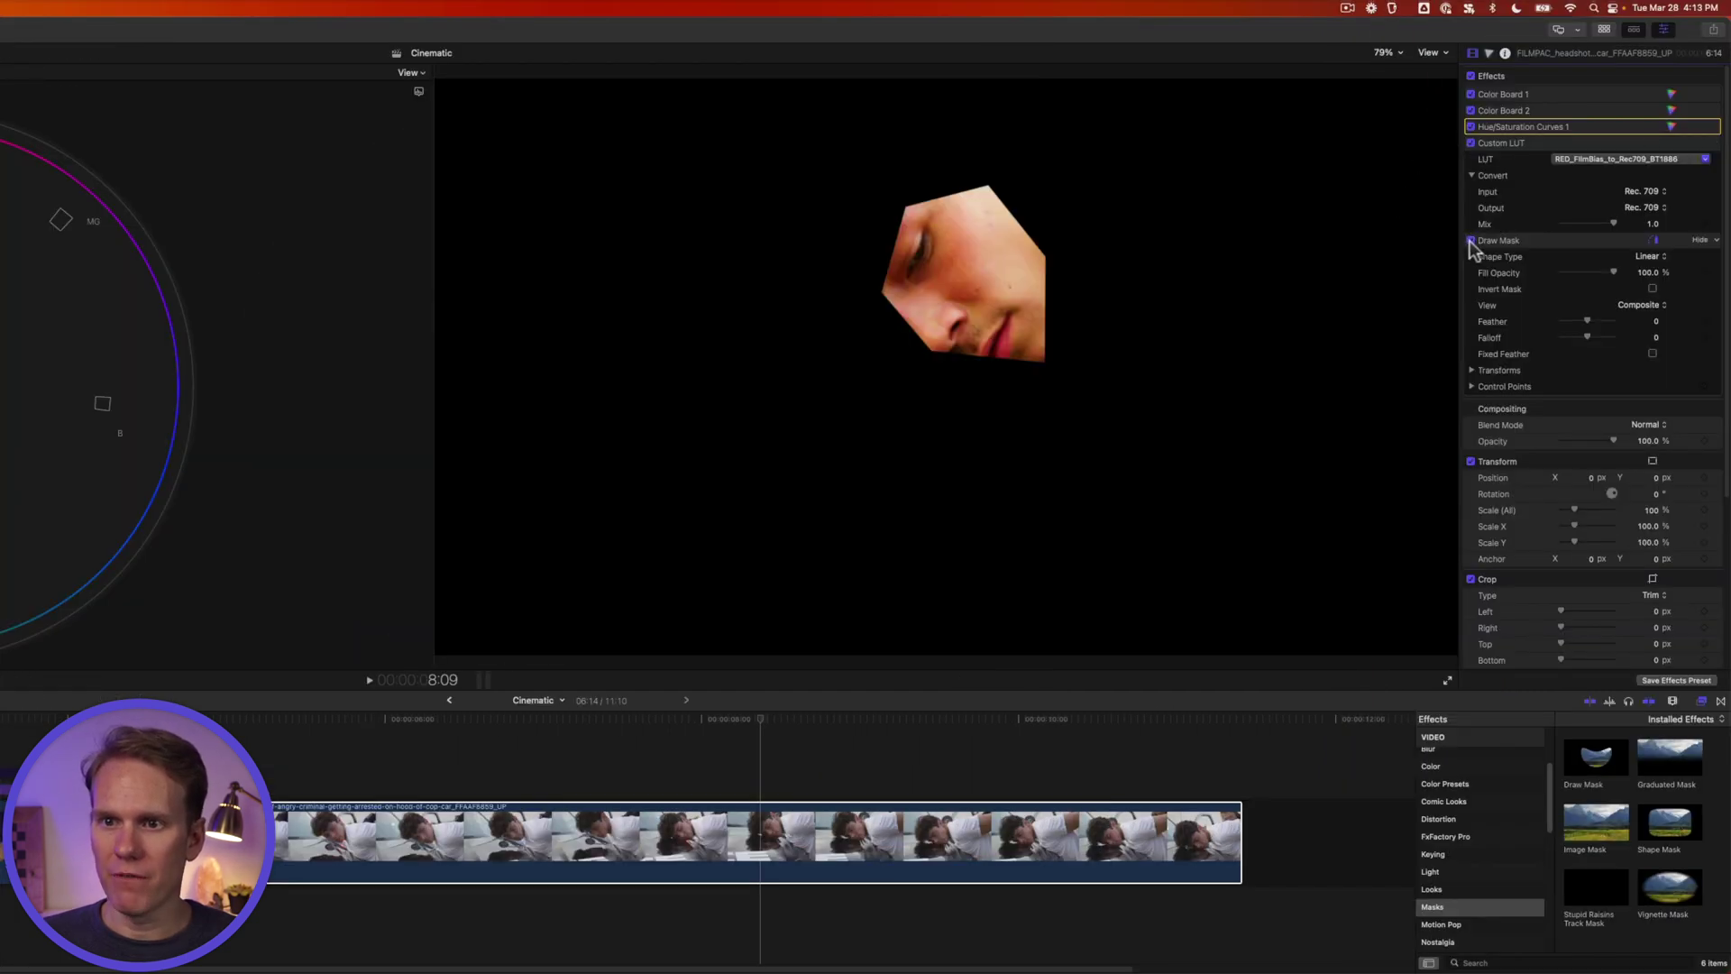
{"action": "left_click", "coordinate": [1471, 241]}
{"action": "left_click", "coordinate": [1472, 77]}
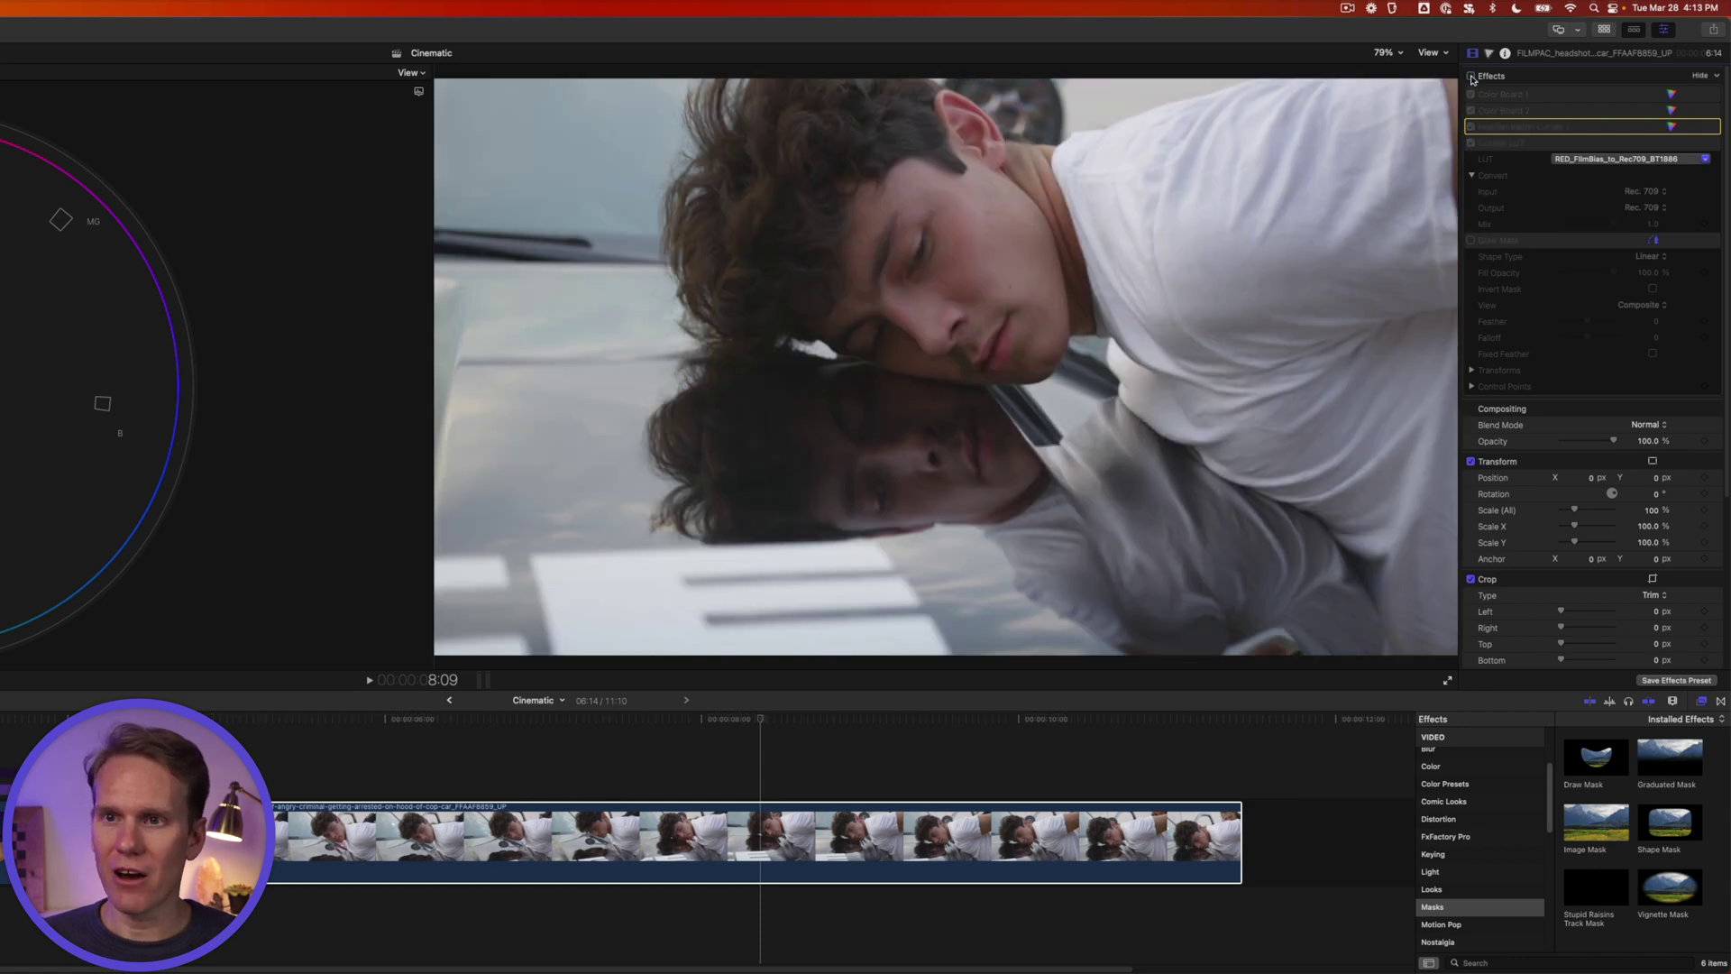
{"action": "left_click", "coordinate": [1472, 77]}
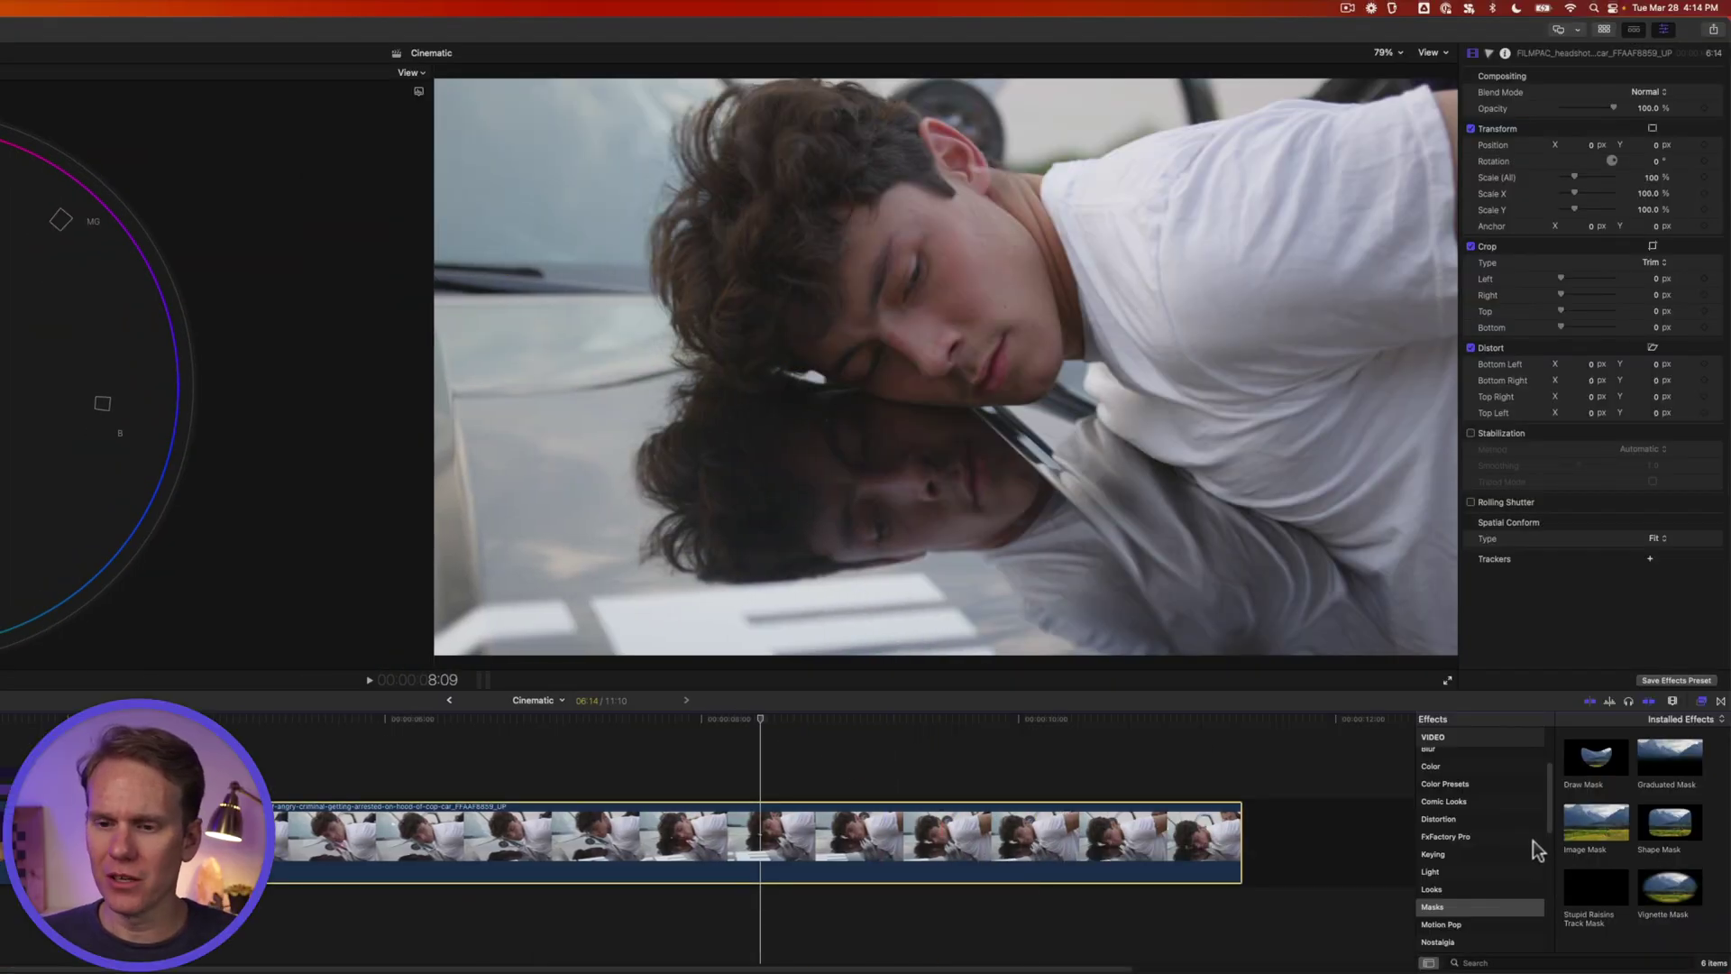
Apply the Teal & Orange look from the Looks category to the car-hood clip.
{"action": "scroll", "coordinate": [1515, 852], "scroll_direction": "down", "scroll_amount": 2}
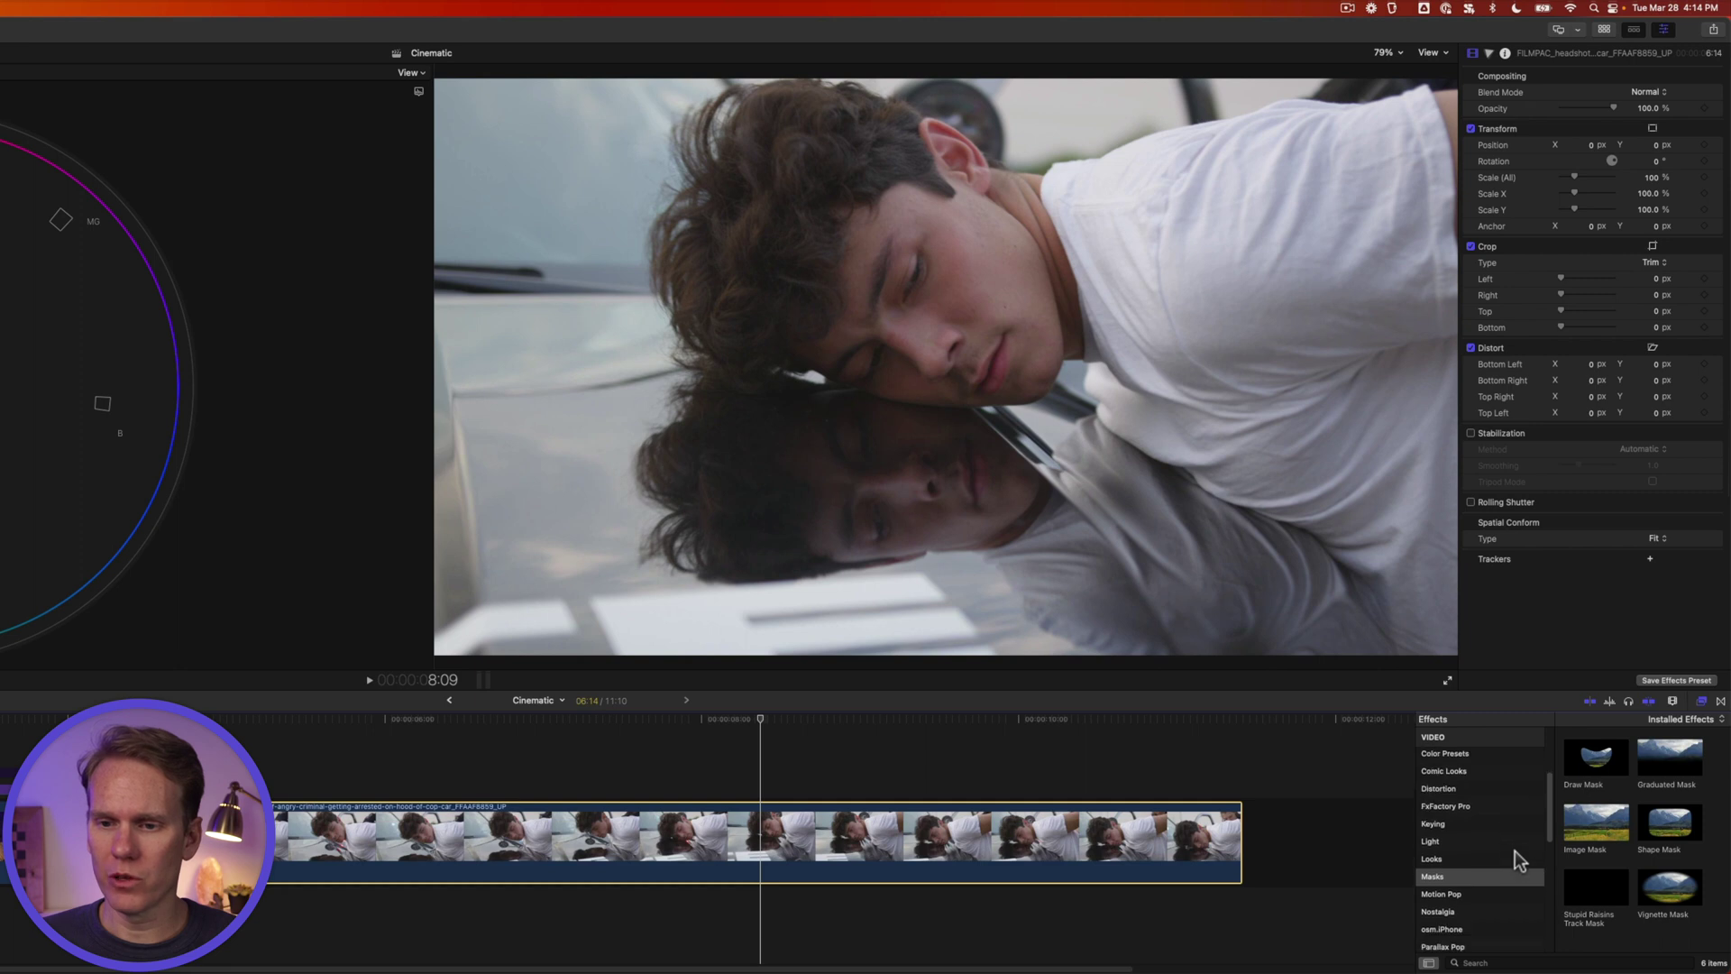
{"action": "left_click", "coordinate": [1497, 857]}
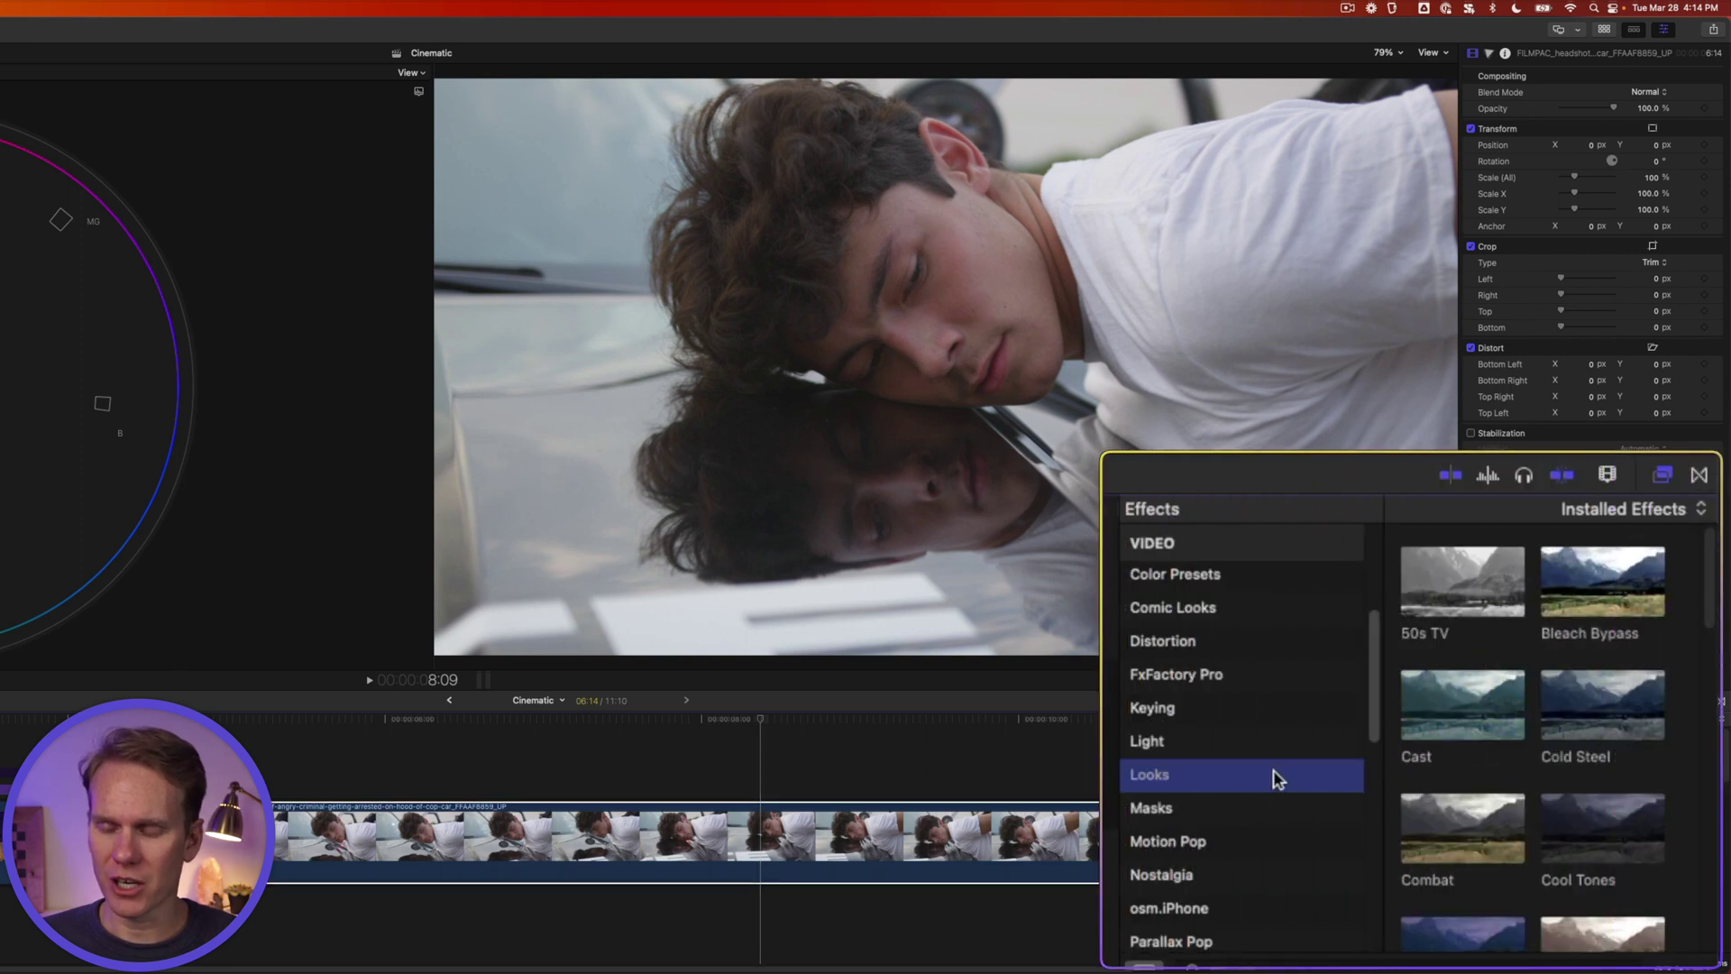
{"action": "scroll", "coordinate": [1515, 736], "scroll_direction": "down", "scroll_amount": 5}
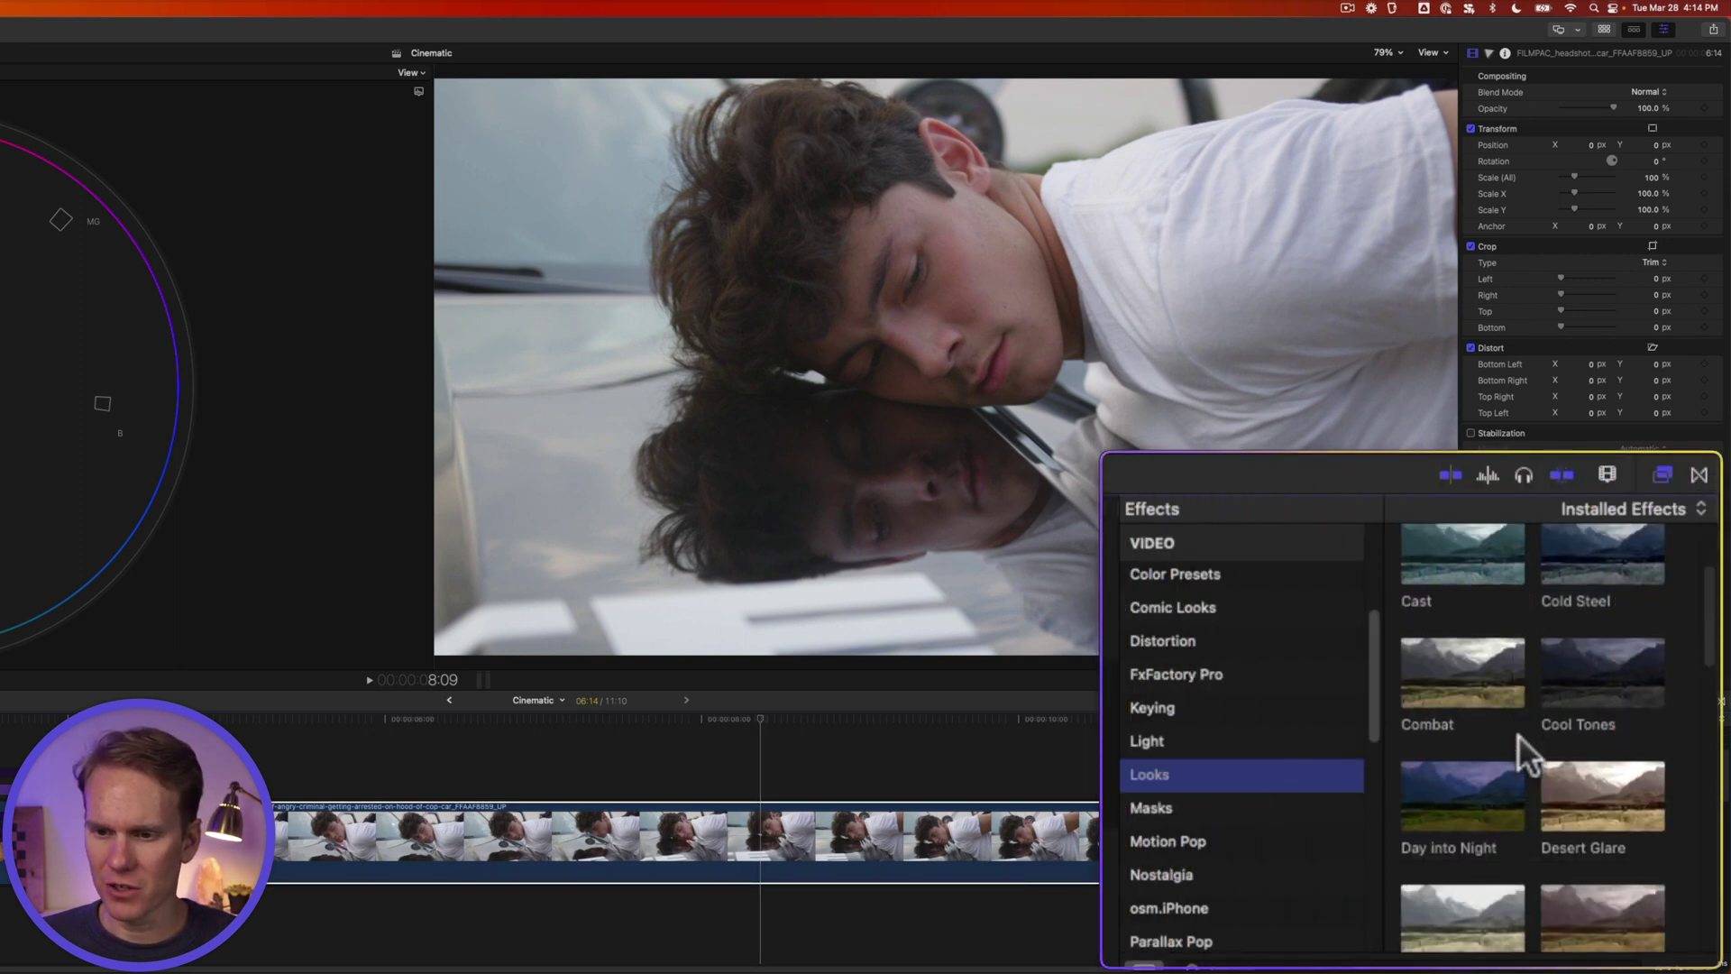
{"action": "scroll", "coordinate": [1546, 733], "scroll_direction": "down", "scroll_amount": 8}
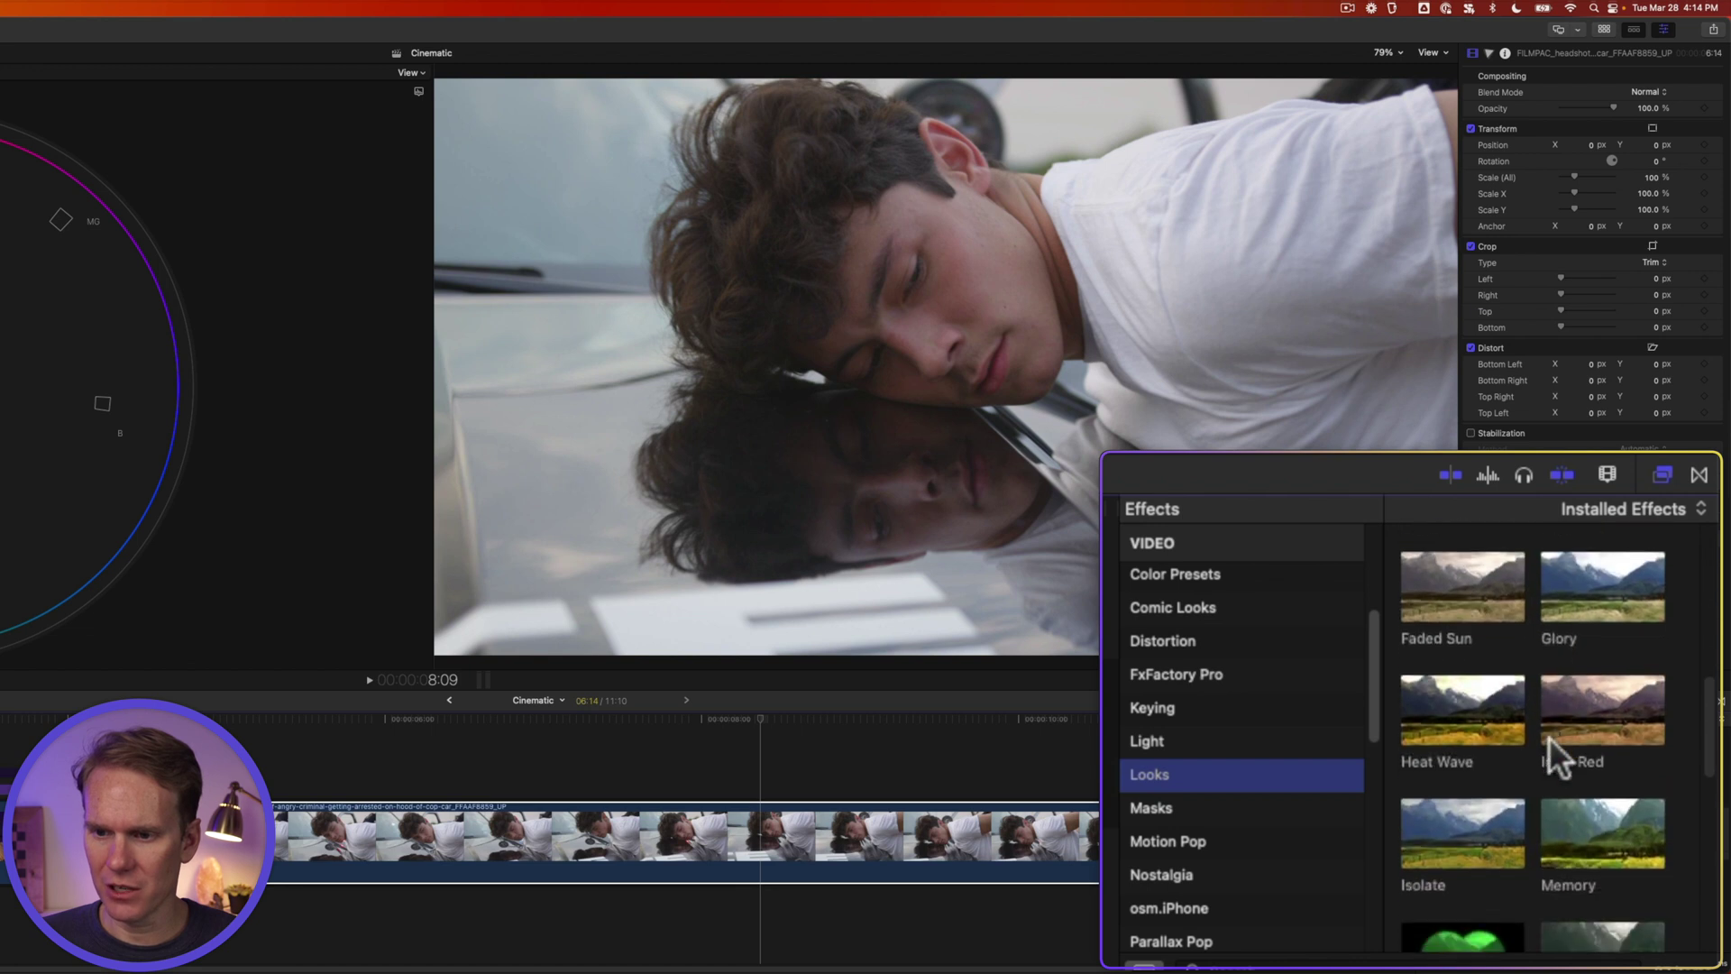
{"action": "scroll", "coordinate": [1553, 741], "scroll_direction": "down", "scroll_amount": 5}
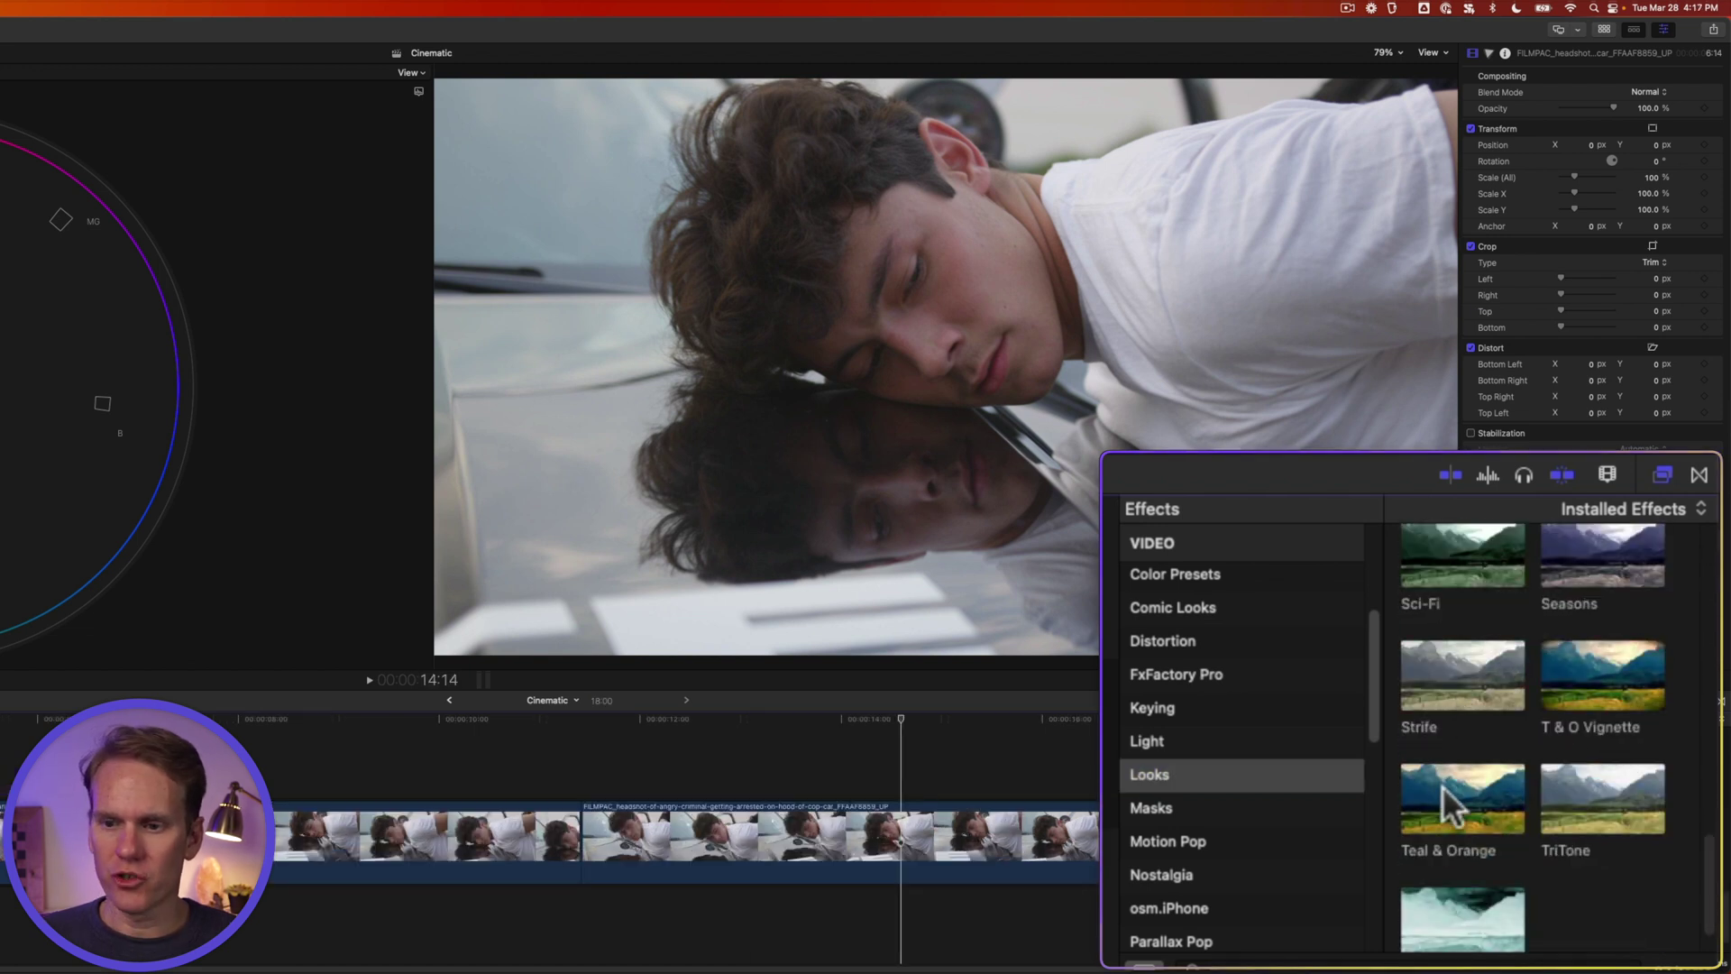
{"action": "left_click_drag", "start_coordinate": [1443, 786], "coordinate": [884, 848]}
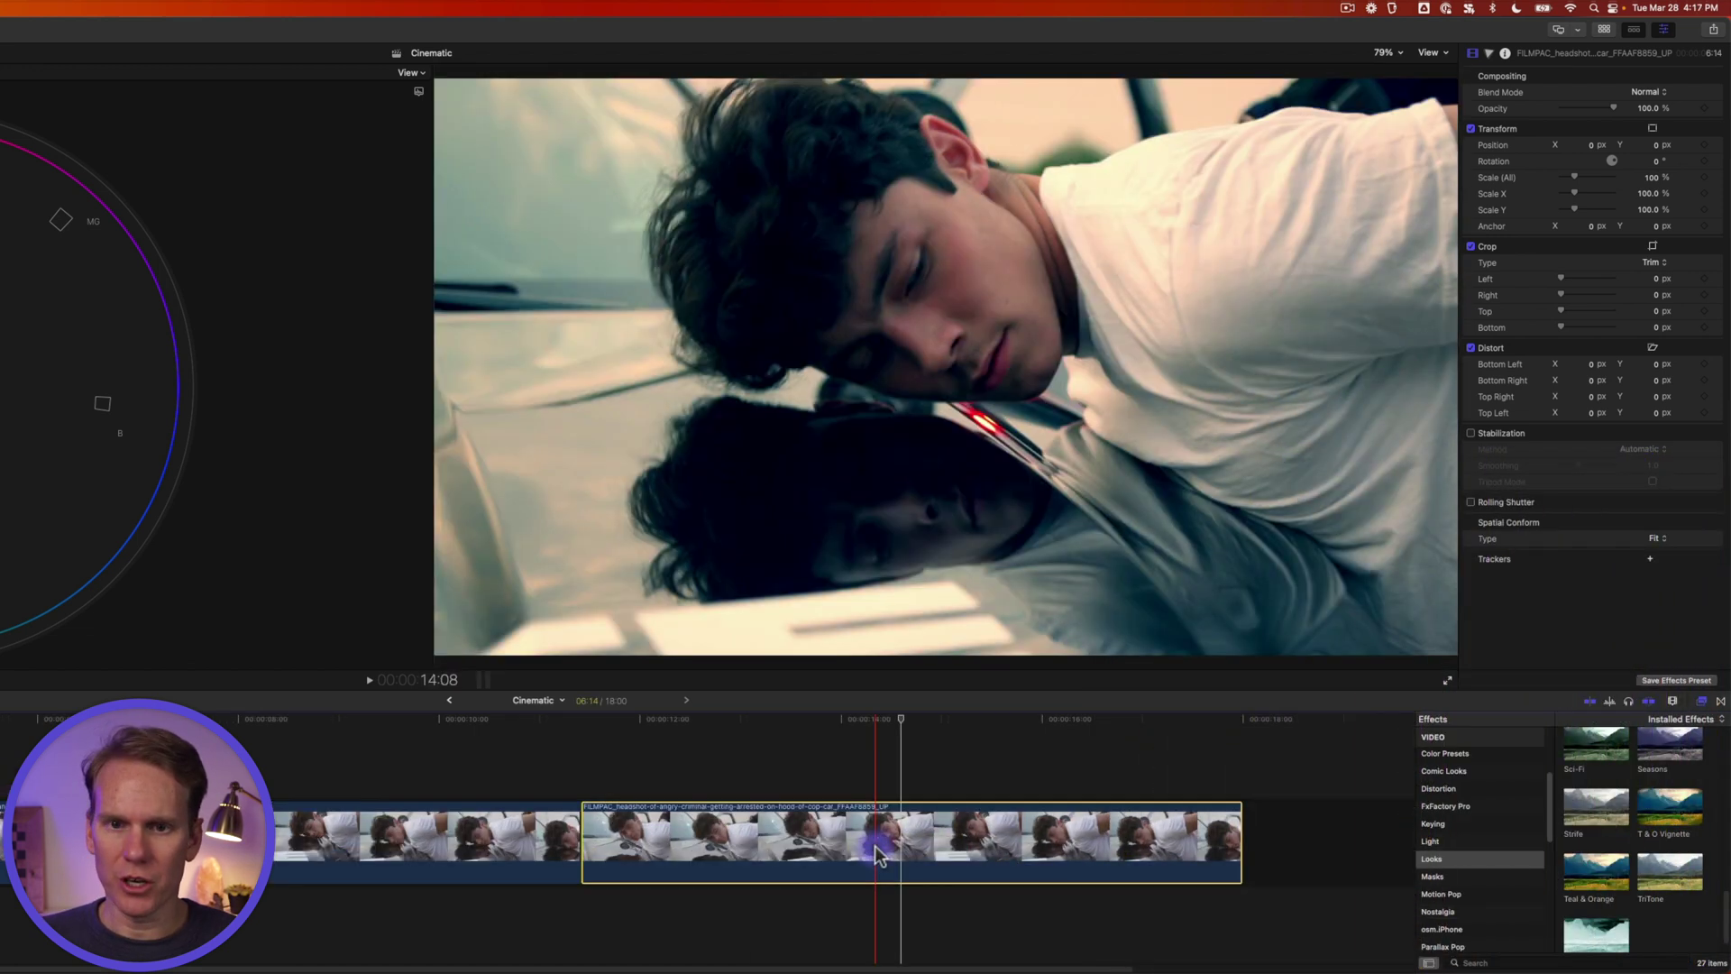
{"action": "left_click", "coordinate": [916, 736]}
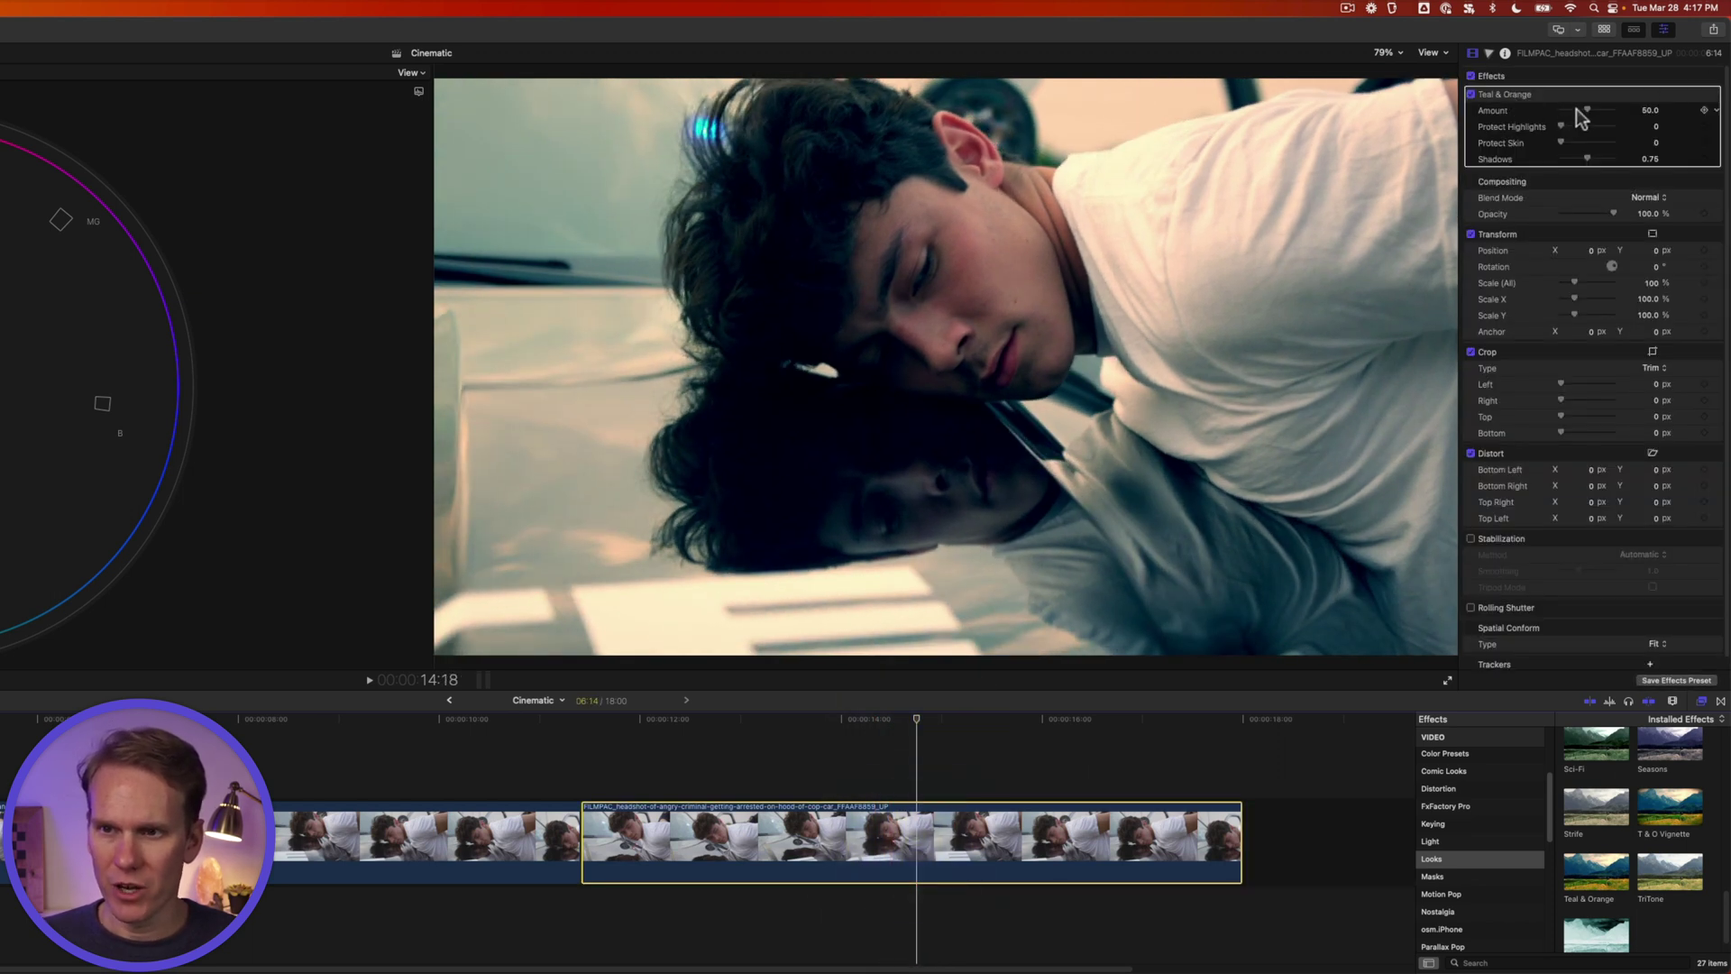
Try different Teal & Orange amount and protection values, then reset the look to its defaults.
{"action": "mouse_move", "coordinate": [1589, 115]}
{"action": "left_mouse_down"}
{"action": "mouse_move", "coordinate": [1569, 115]}
{"action": "mouse_move", "coordinate": [1594, 117]}
{"action": "left_mouse_up"}
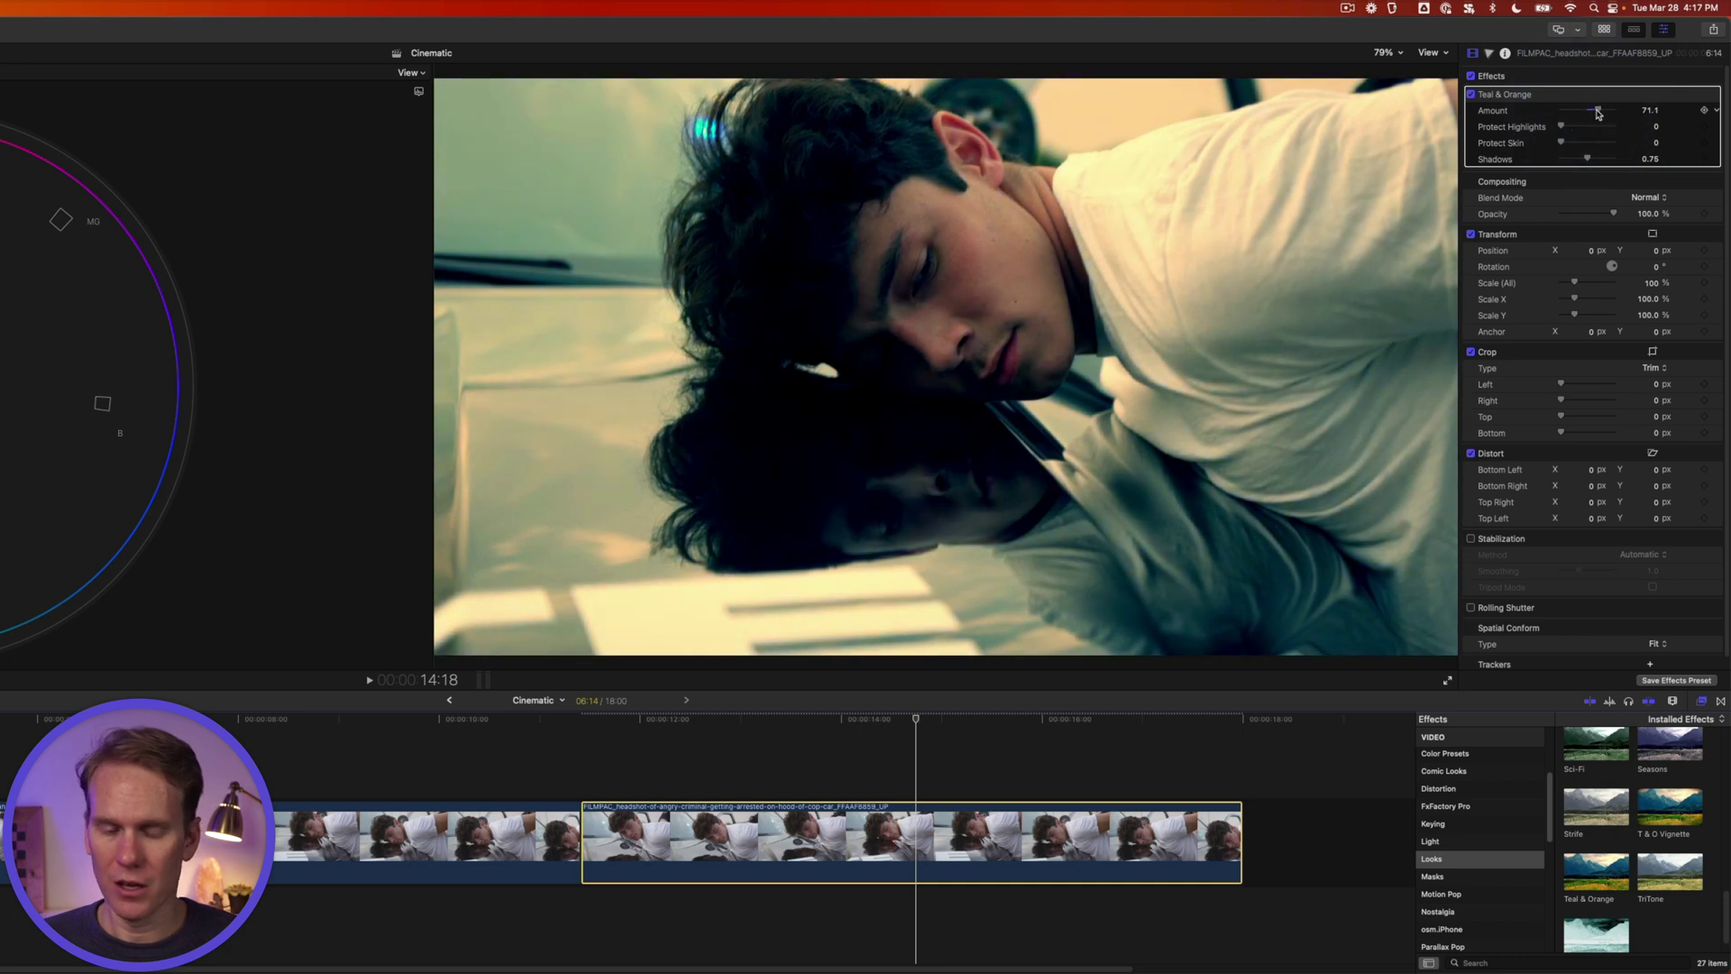
{"action": "left_click_drag", "start_coordinate": [1598, 113], "coordinate": [1565, 124]}
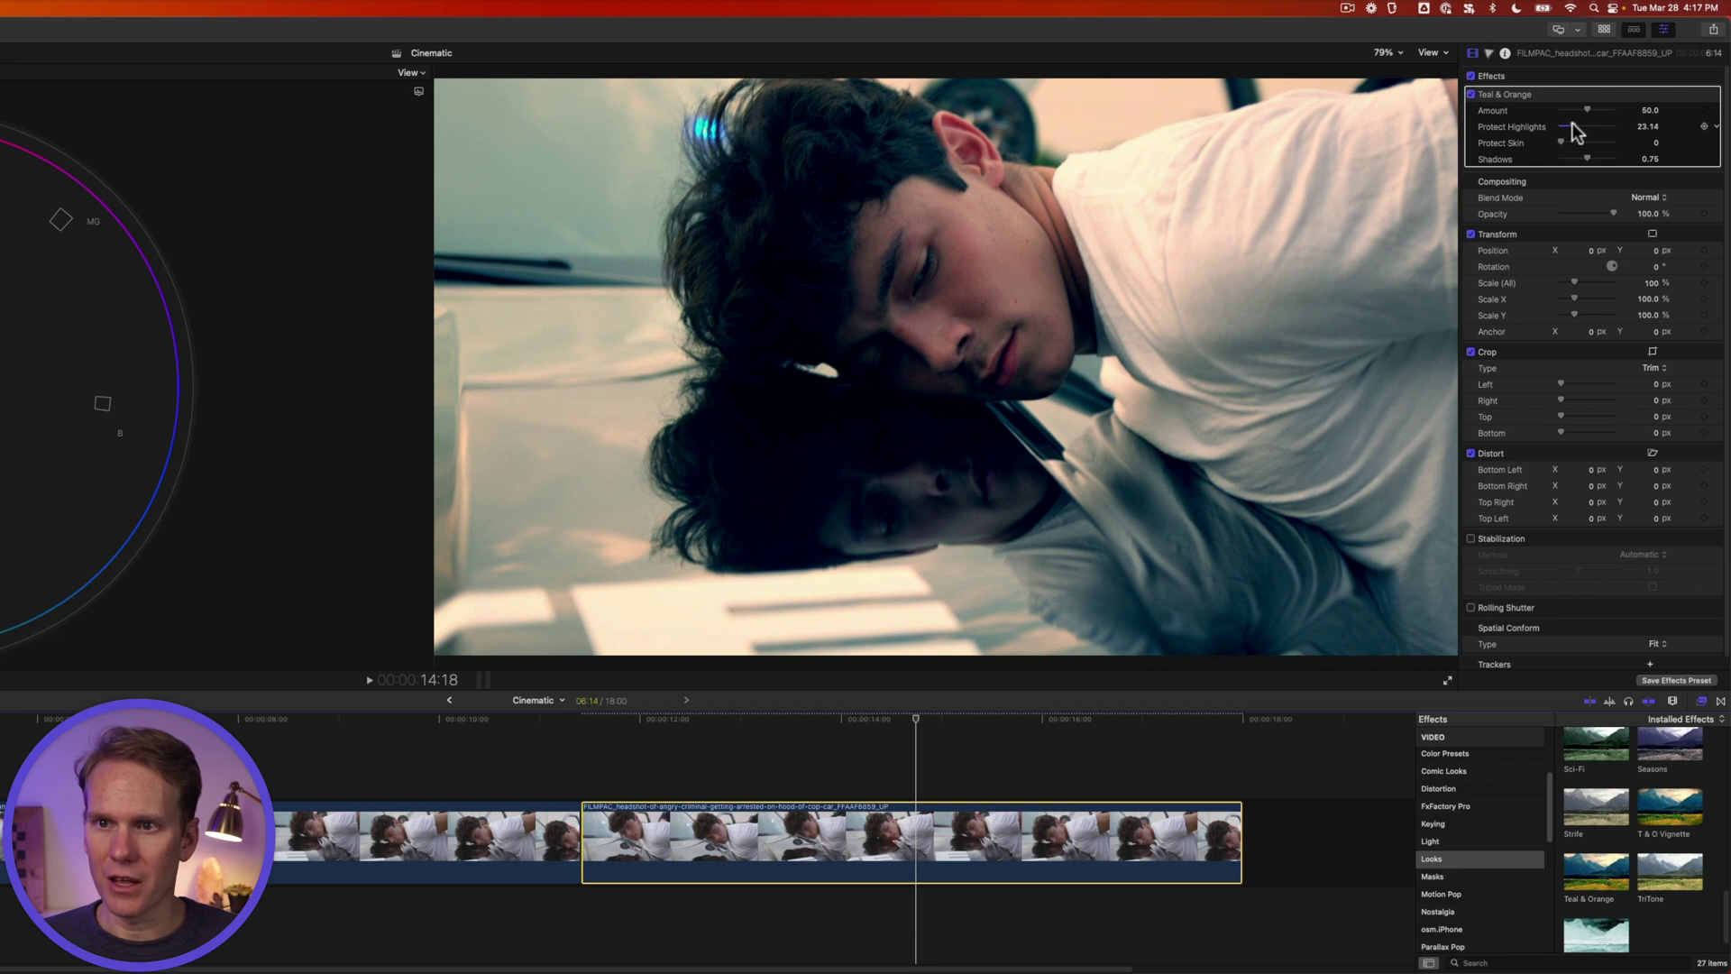
{"action": "mouse_move", "coordinate": [1565, 136]}
{"action": "left_mouse_down"}
{"action": "mouse_move", "coordinate": [1594, 145]}
{"action": "mouse_move", "coordinate": [1553, 145]}
{"action": "mouse_move", "coordinate": [1606, 149]}
{"action": "mouse_move", "coordinate": [1590, 156]}
{"action": "left_mouse_up"}
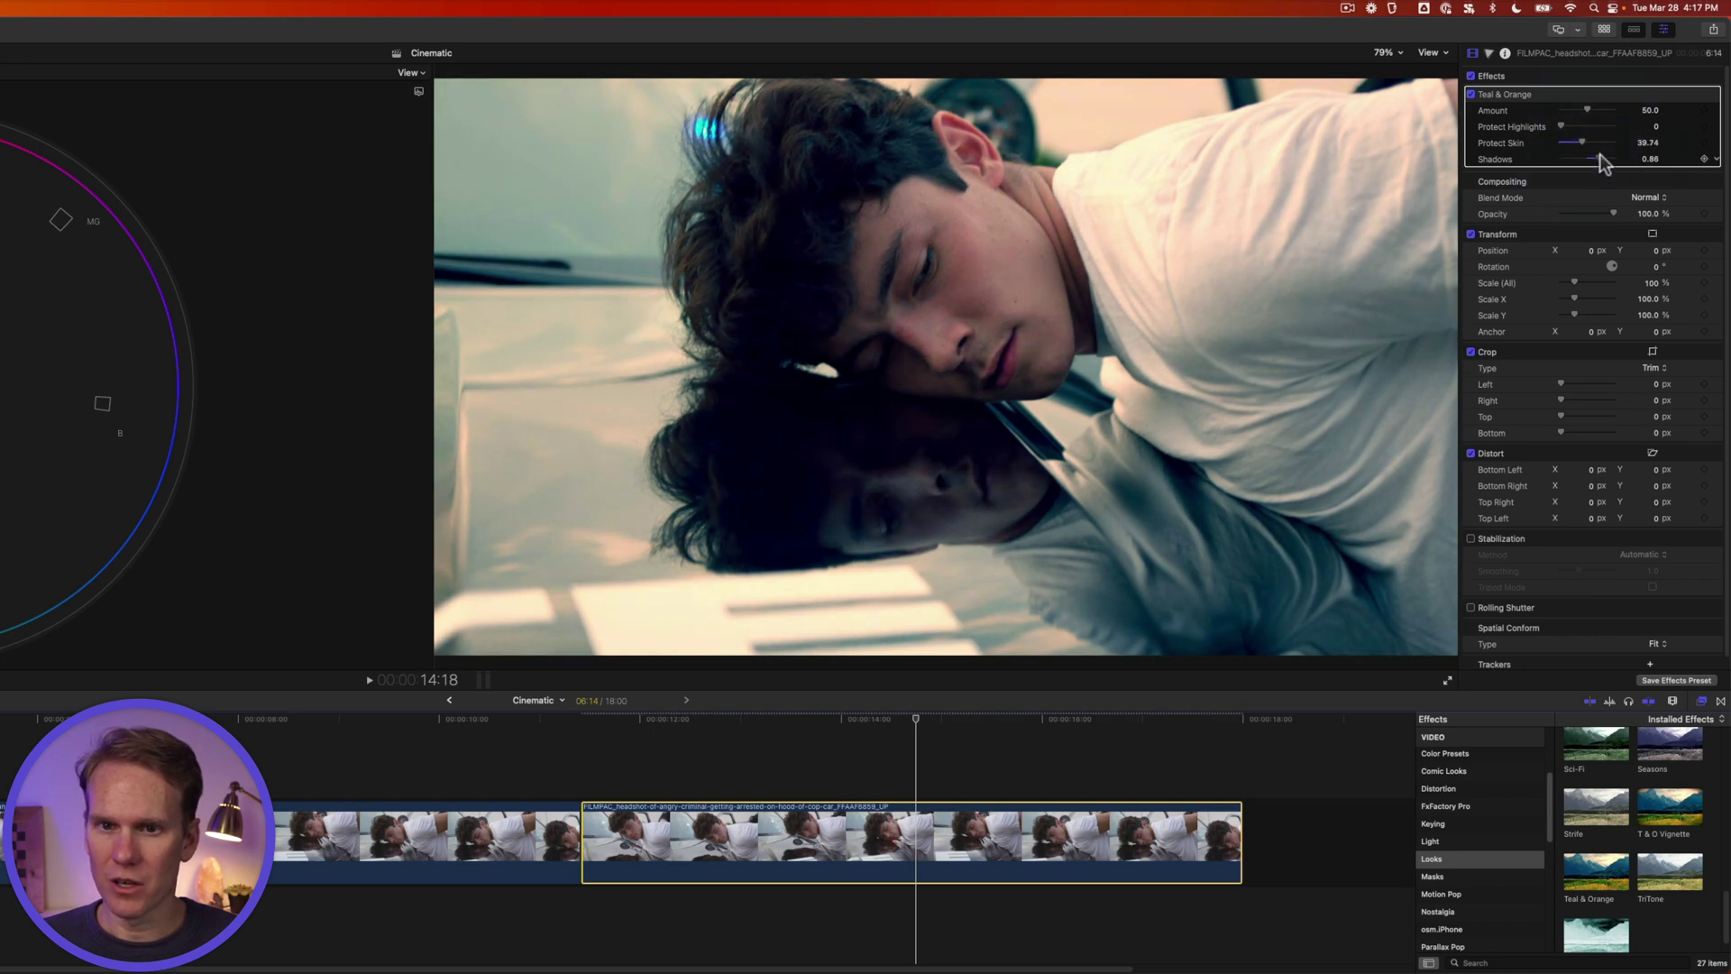
{"action": "left_click", "coordinate": [1715, 97]}
{"action": "left_click", "coordinate": [1701, 108]}
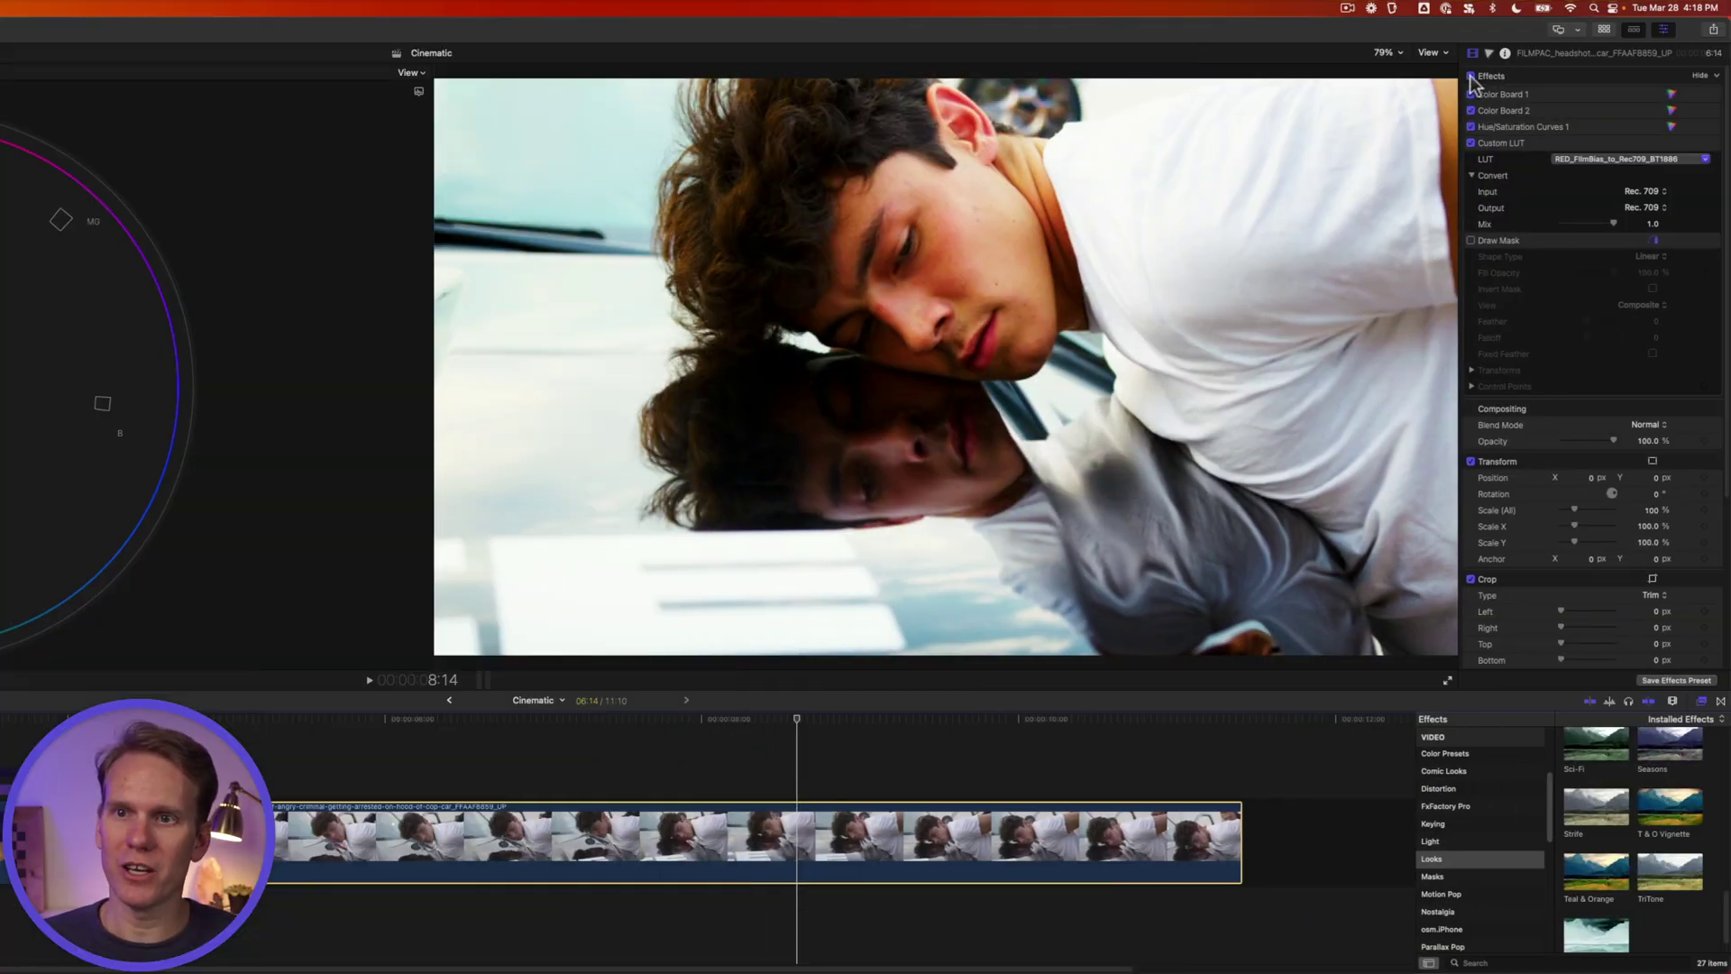
Compare the ungraded image, then drag Letterbox from Stylize onto the car-hood clip.
{"action": "left_click", "coordinate": [1471, 76]}
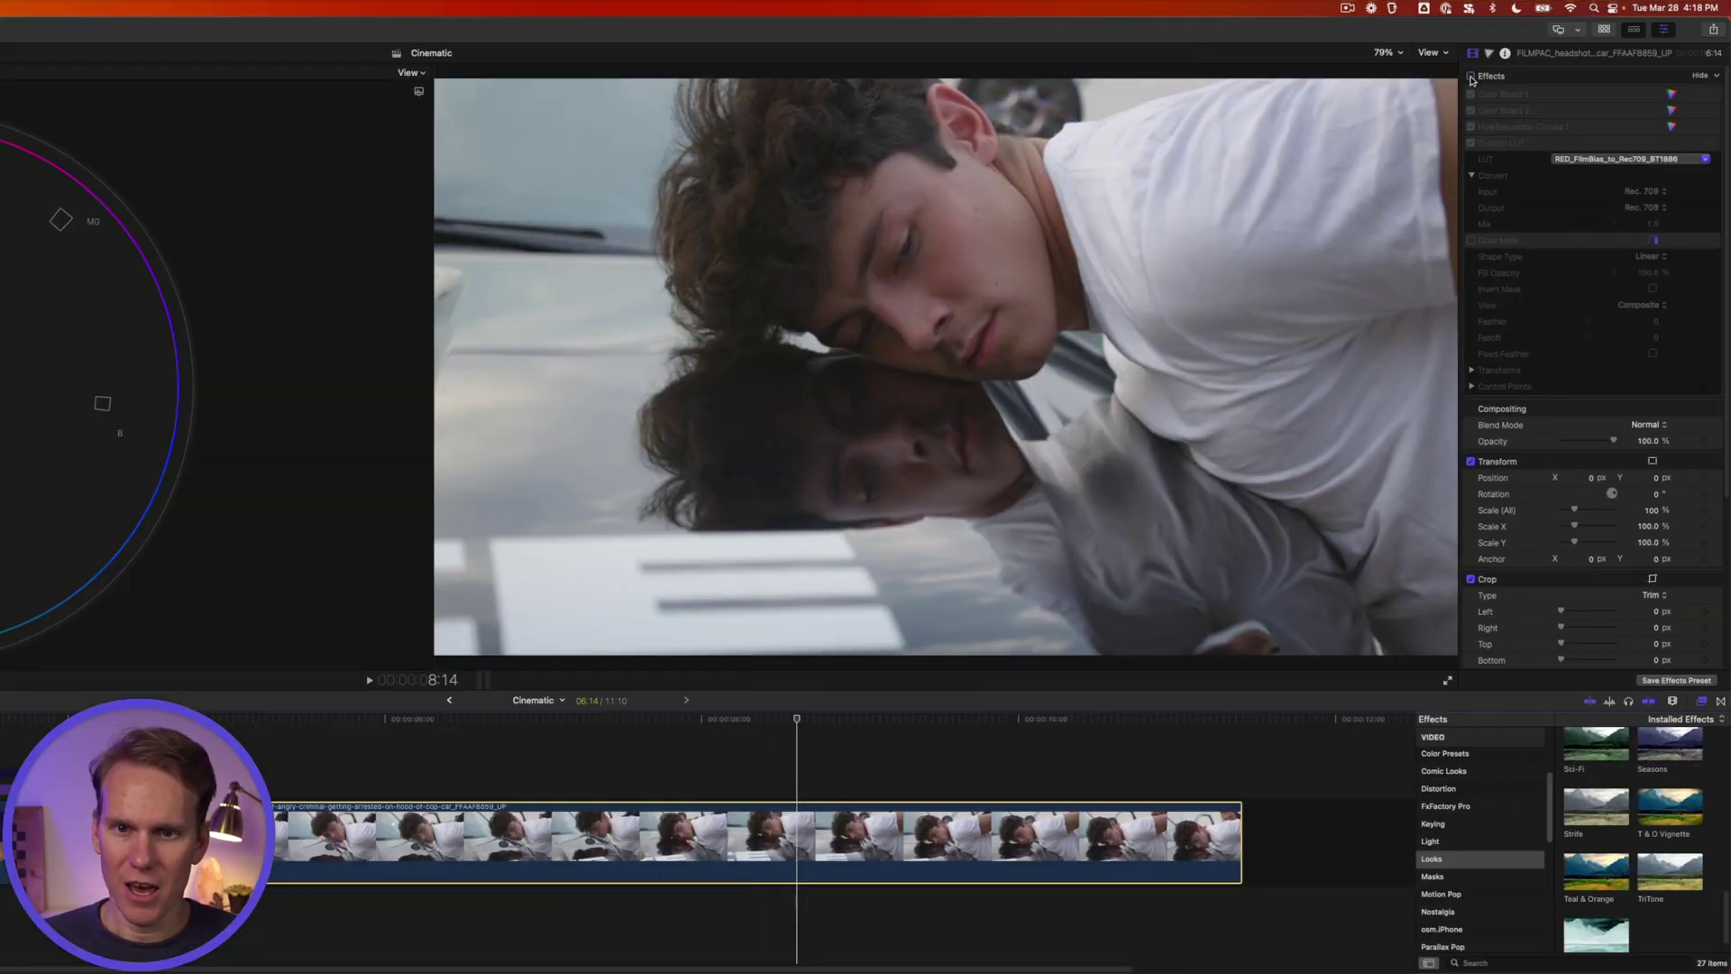
{"action": "left_click", "coordinate": [1471, 76]}
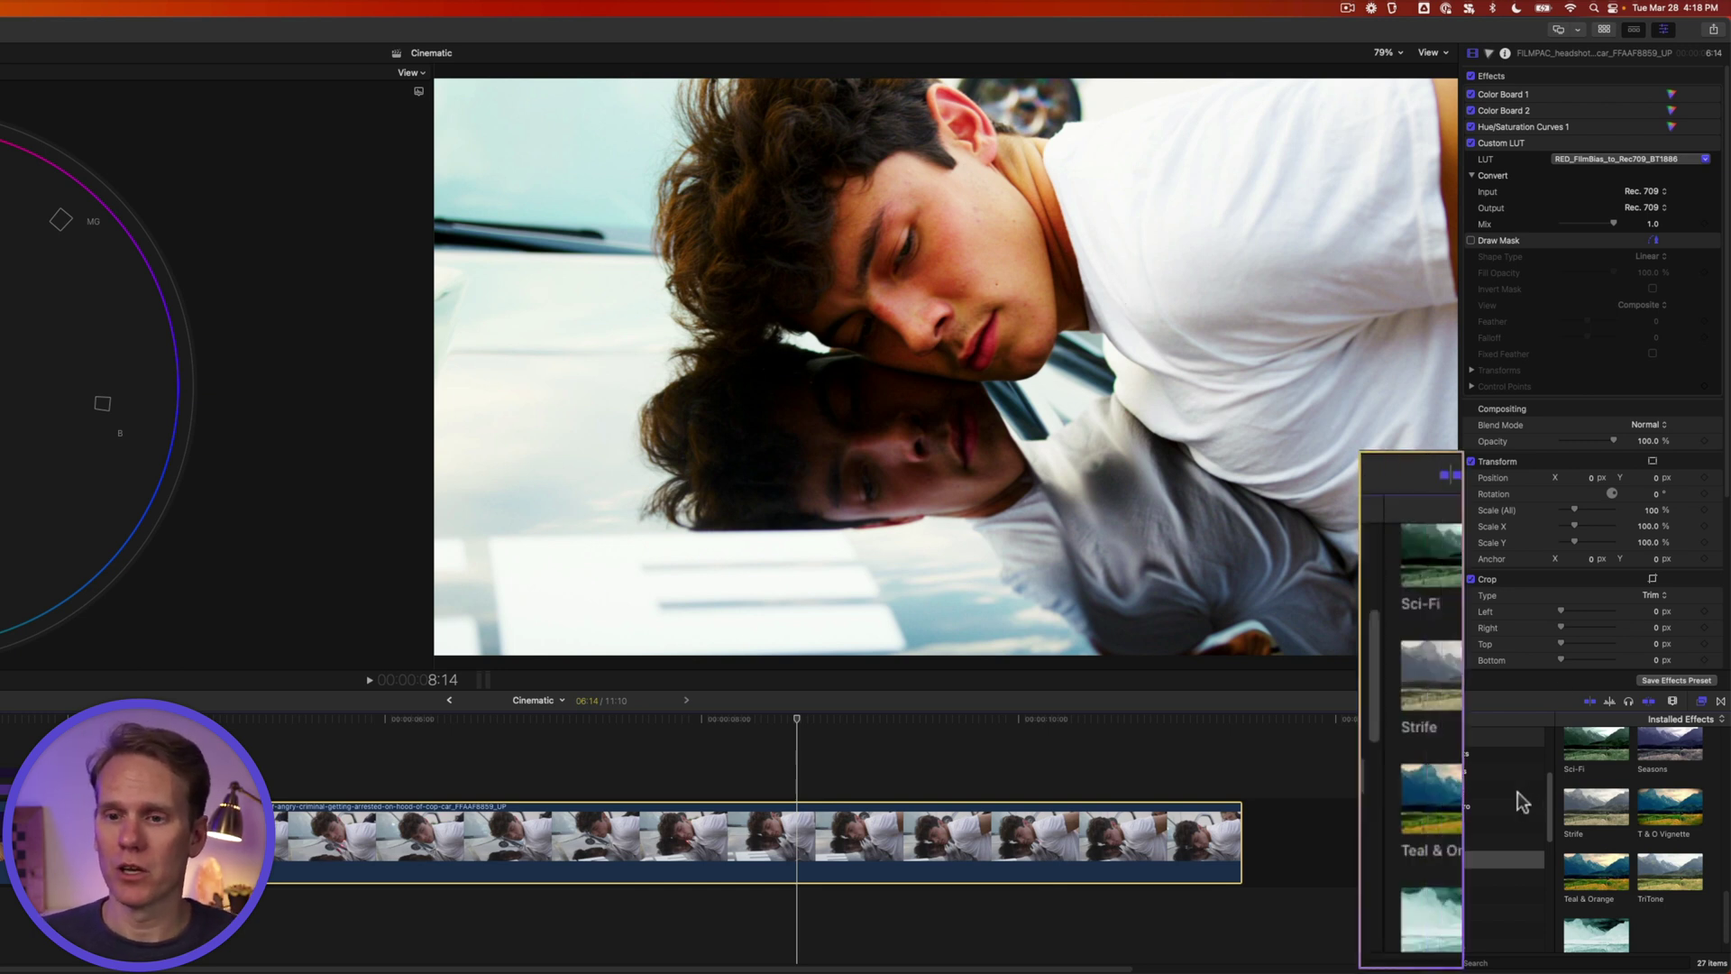
{"action": "scroll", "coordinate": [1471, 865], "scroll_direction": "down", "scroll_amount": 5}
{"action": "left_click", "coordinate": [1471, 880]}
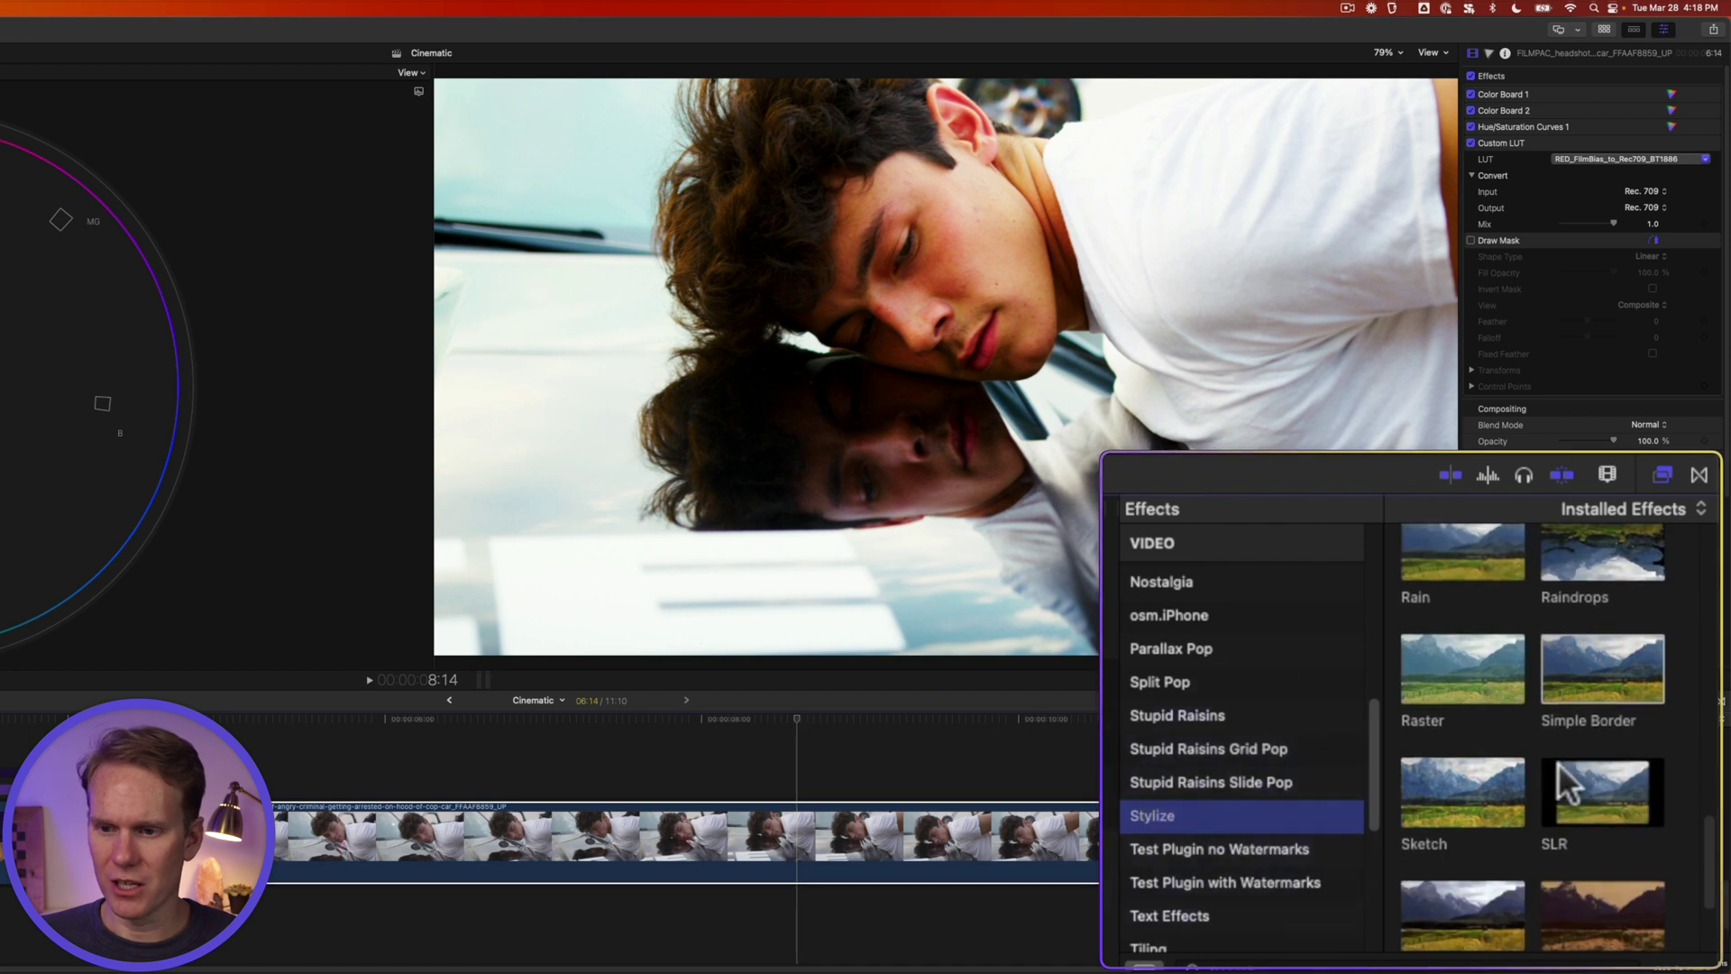
{"action": "scroll", "coordinate": [1567, 749], "scroll_direction": "down", "scroll_amount": 3}
{"action": "scroll", "coordinate": [1588, 746], "scroll_direction": "up", "scroll_amount": 2}
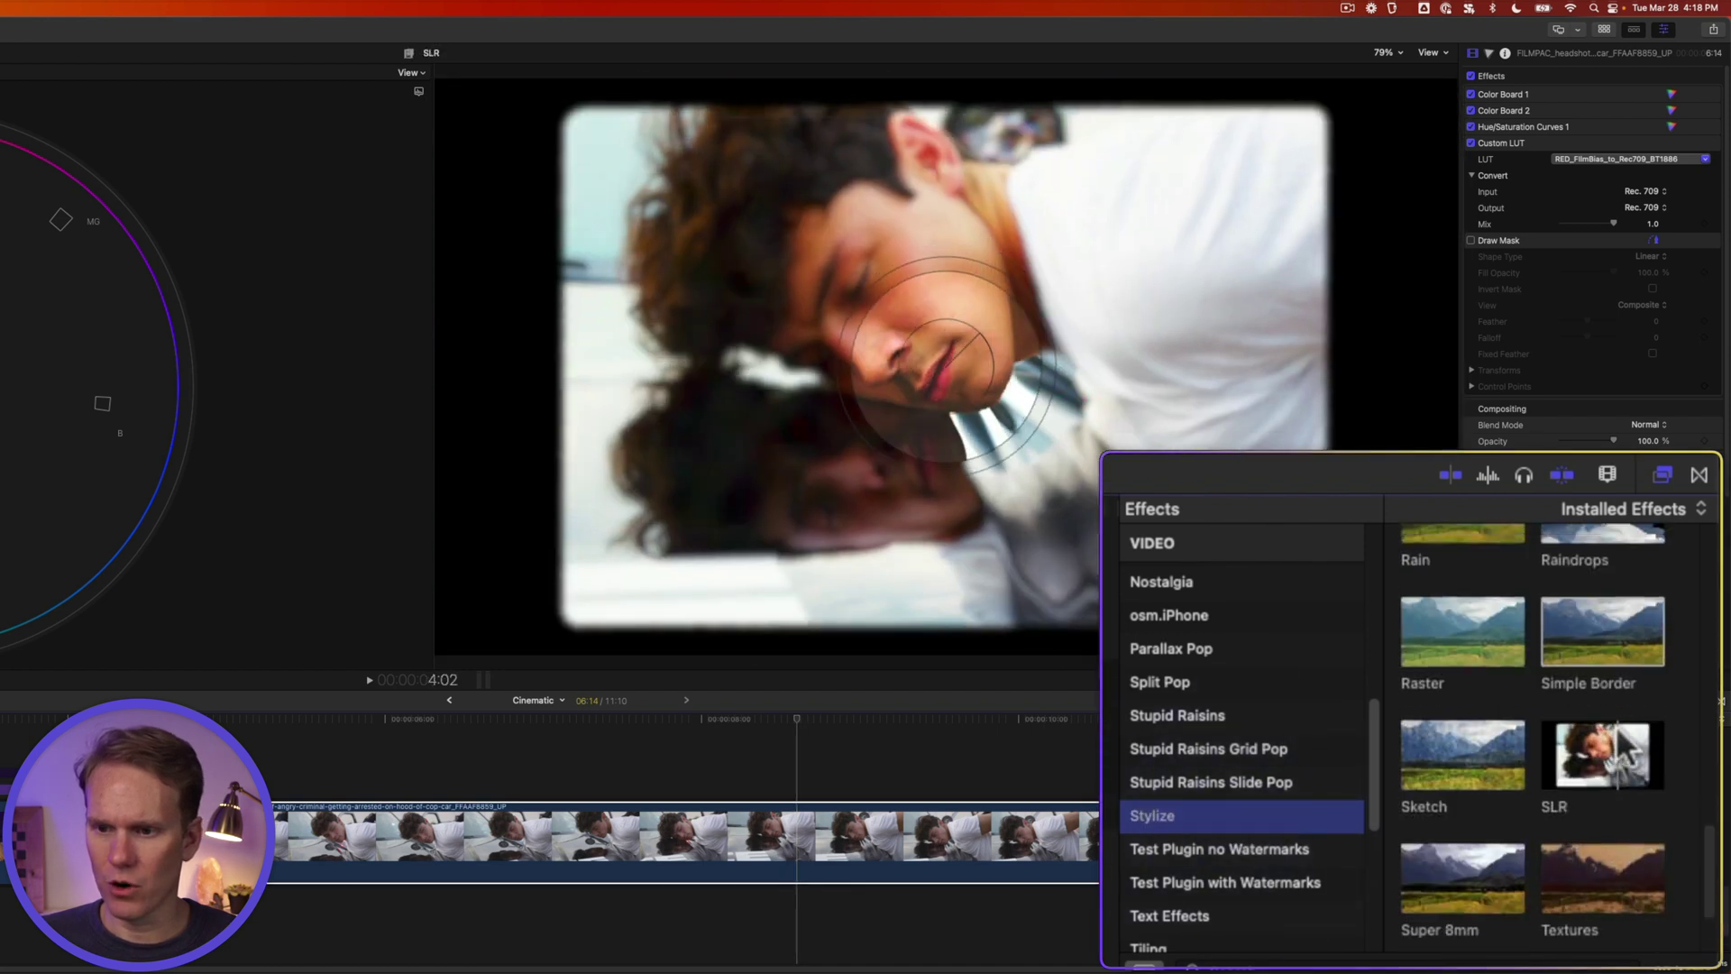
{"action": "scroll", "coordinate": [1614, 694], "scroll_direction": "up", "scroll_amount": 5}
{"action": "left_click_drag", "start_coordinate": [1615, 663], "coordinate": [749, 844]}
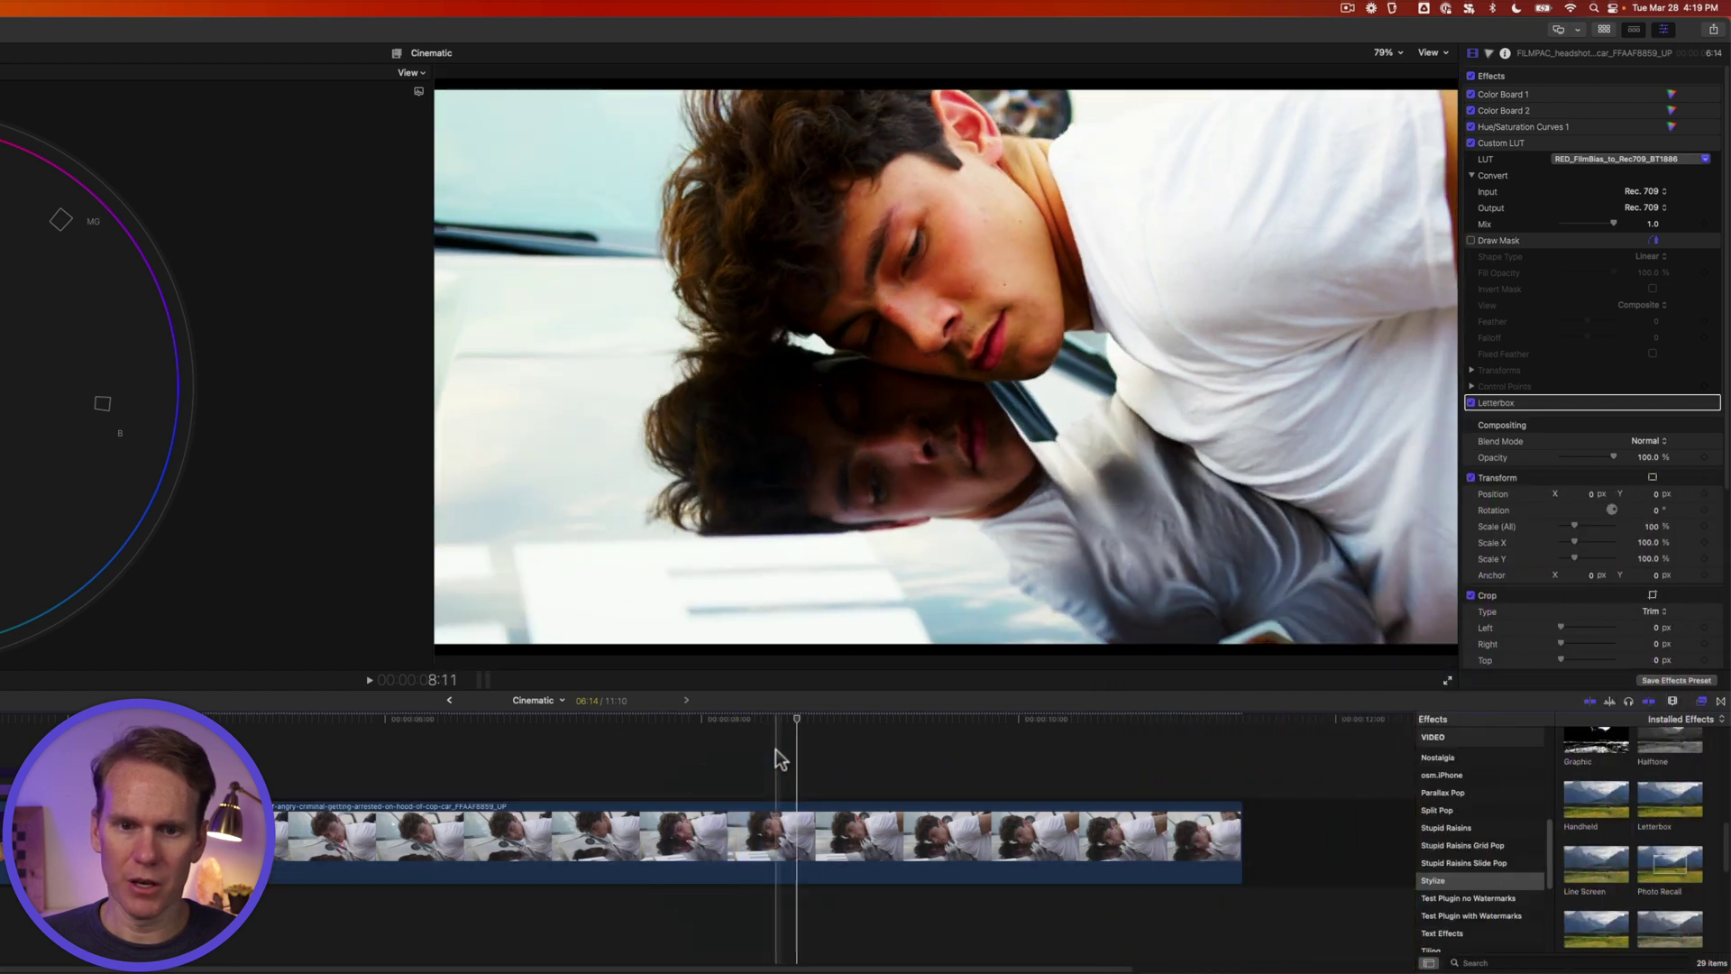
{"action": "left_click", "coordinate": [776, 748]}
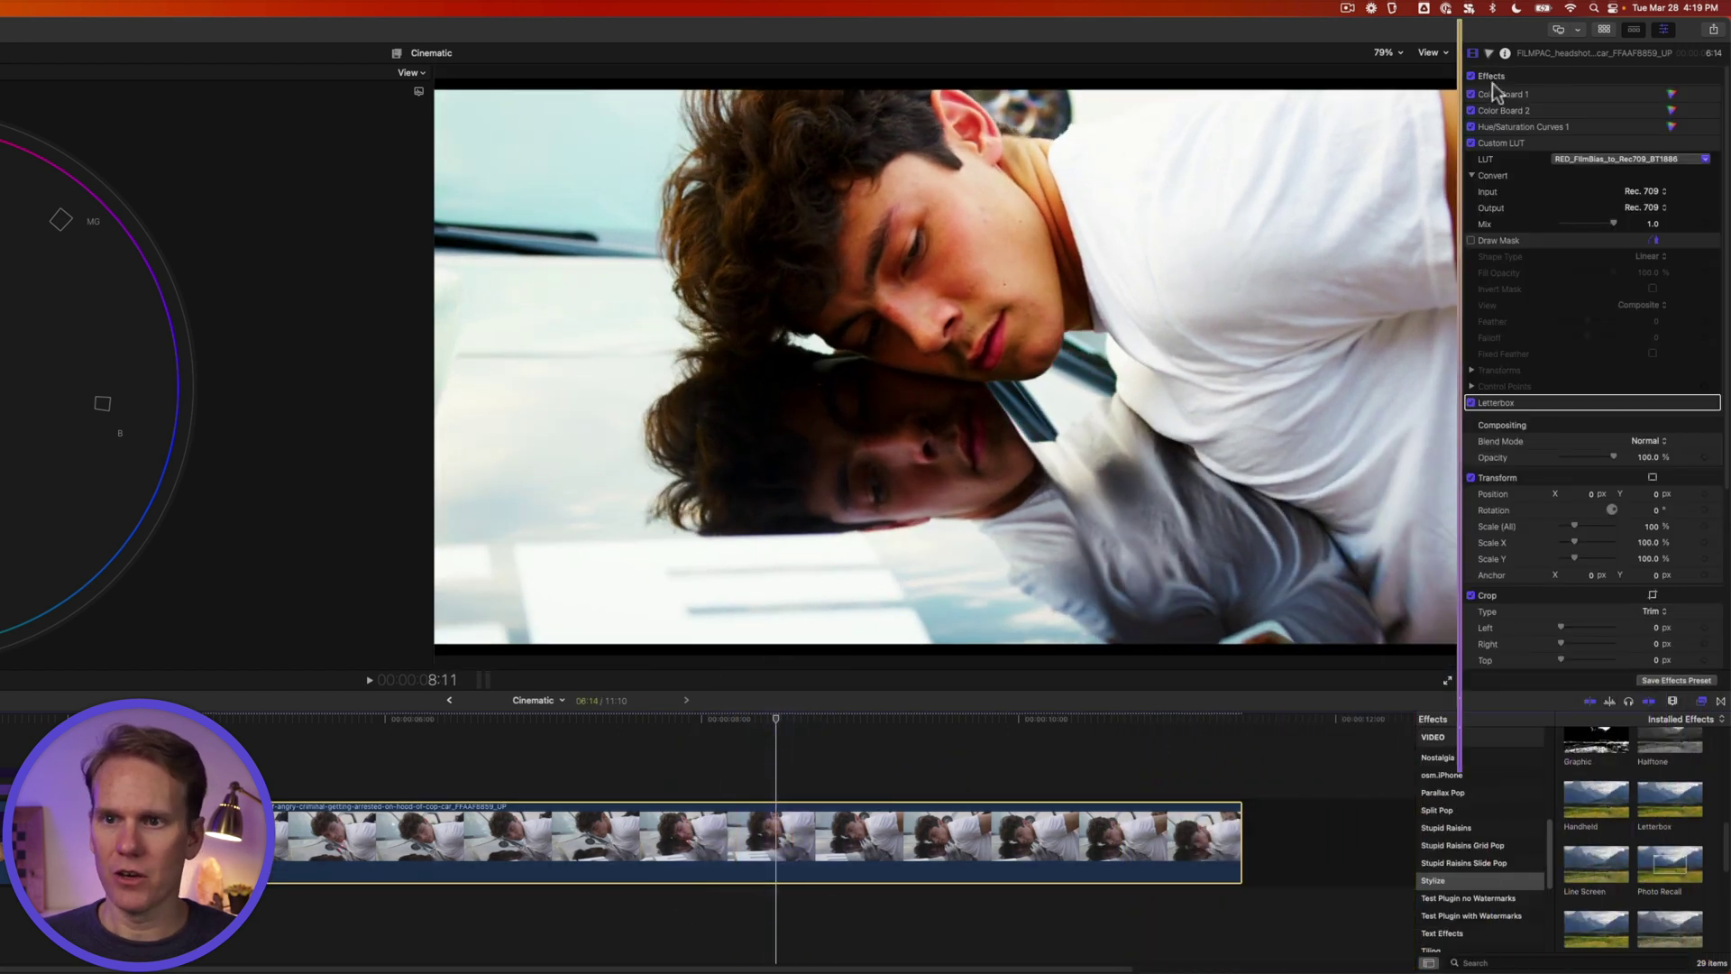
Move Letterbox to the top of the effect stack and set its aspect ratio to 2.35:1.
{"action": "left_click_drag", "start_coordinate": [1297, 707], "coordinate": [1304, 126]}
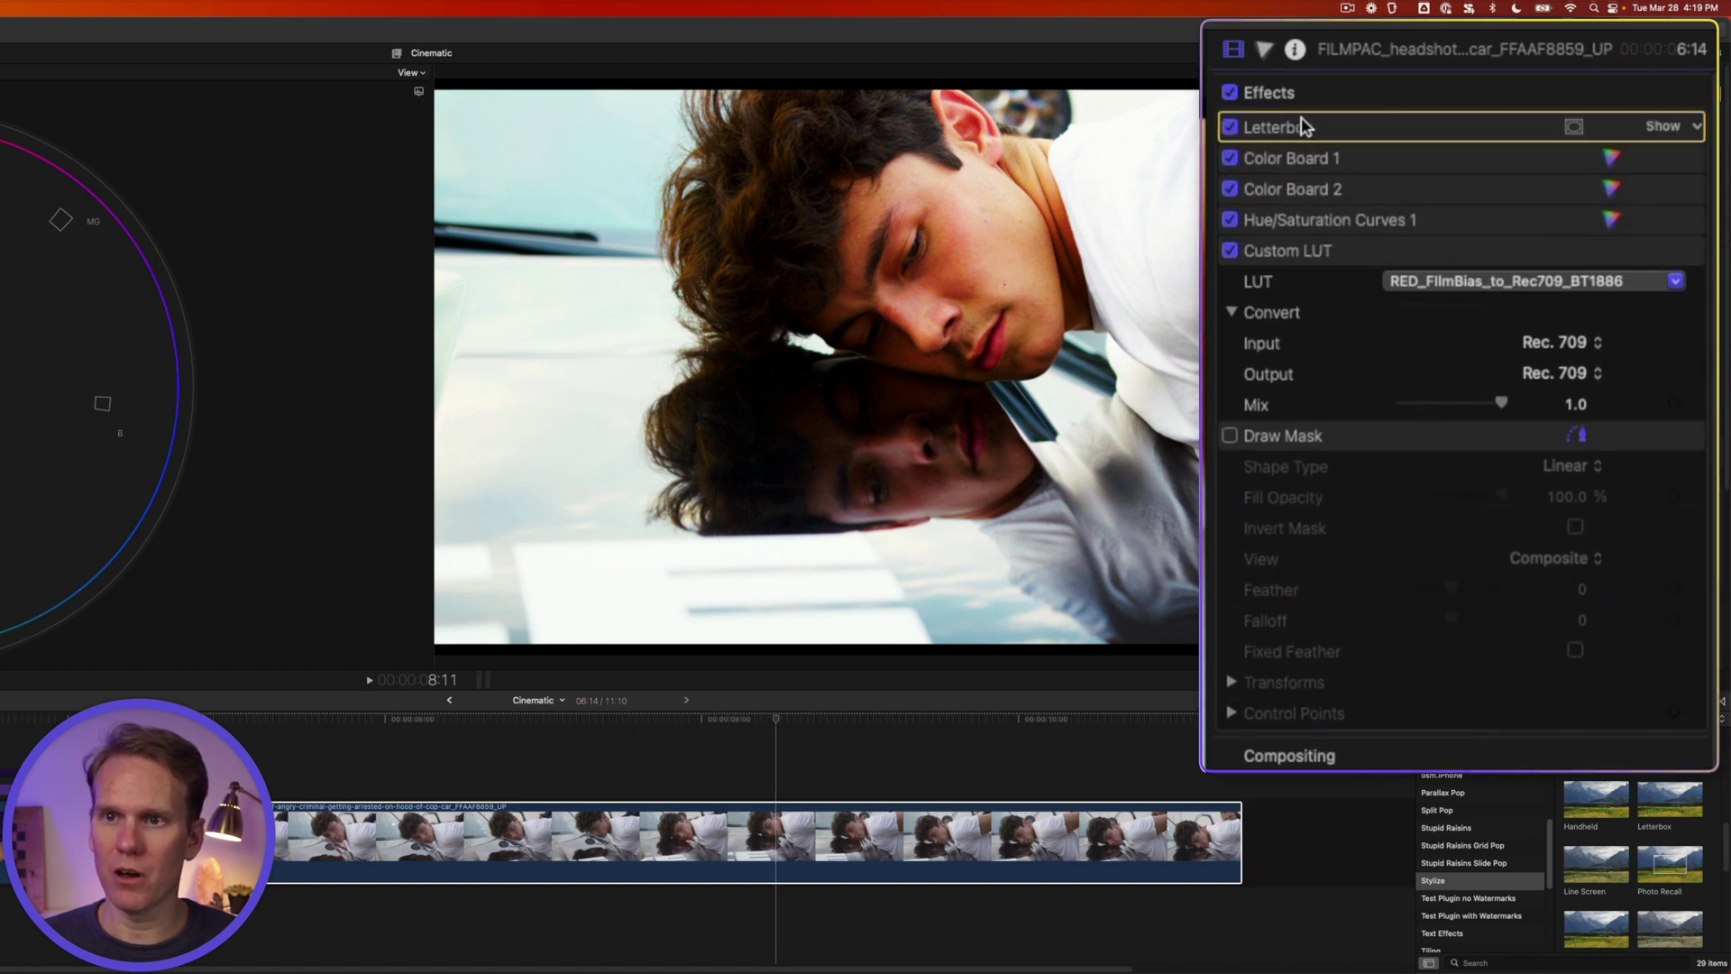
{"action": "left_click", "coordinate": [1666, 124]}
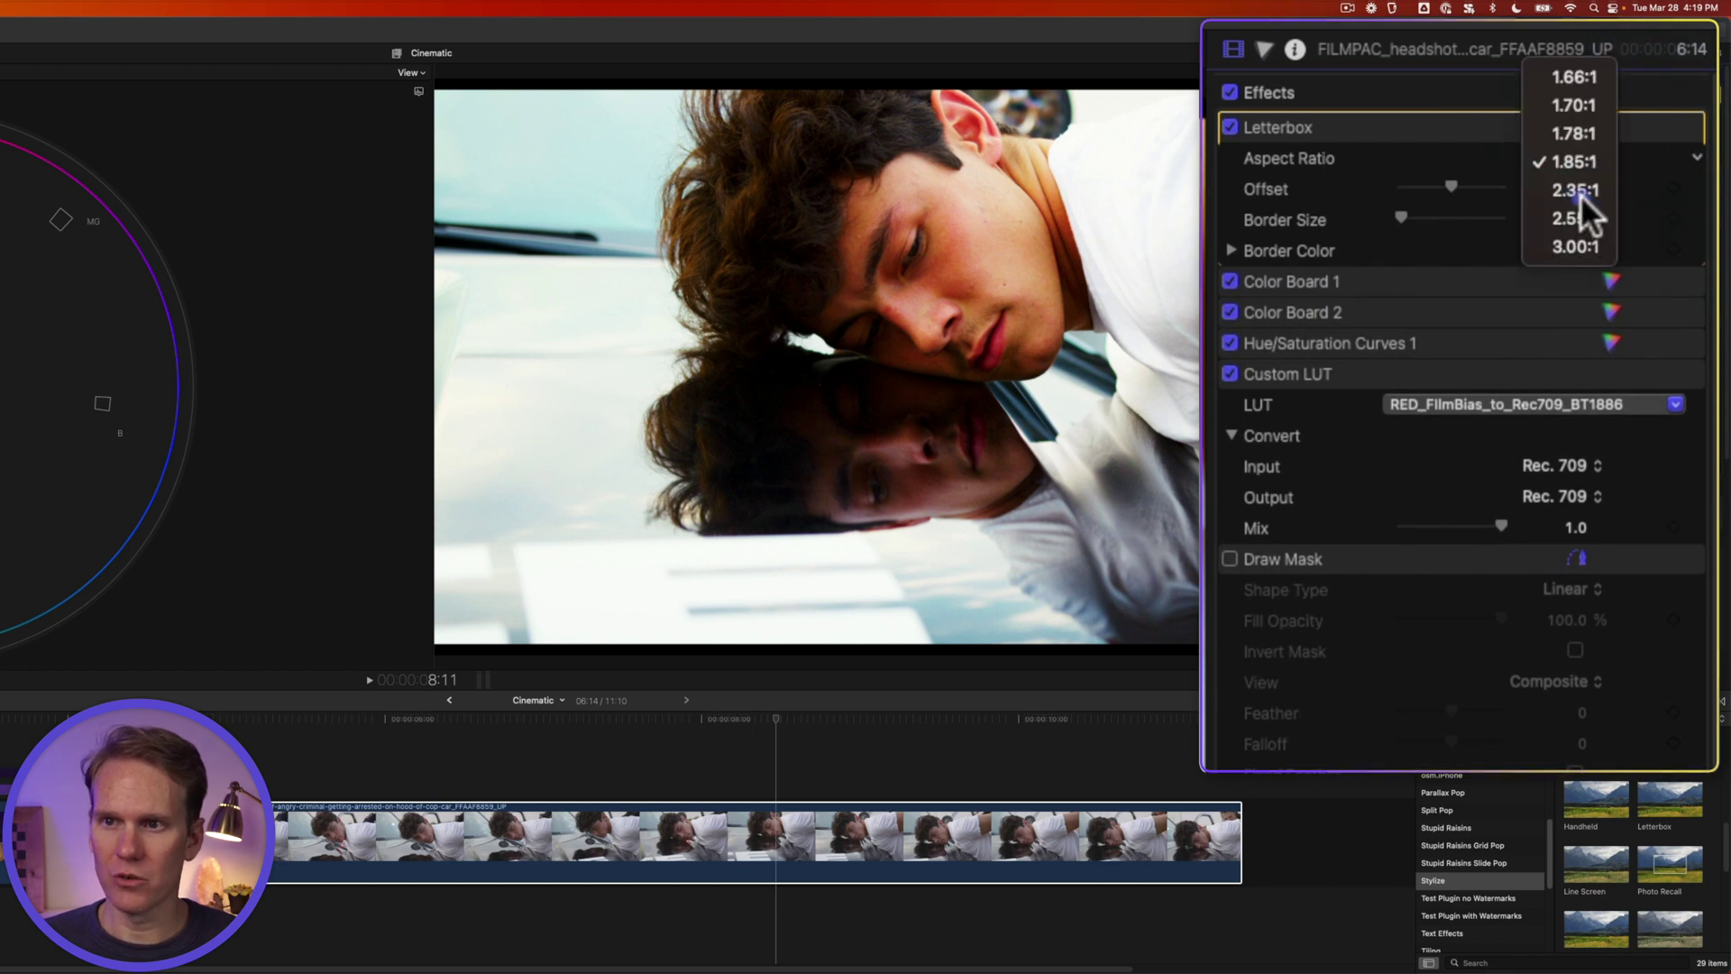
{"action": "left_click", "coordinate": [1582, 195]}
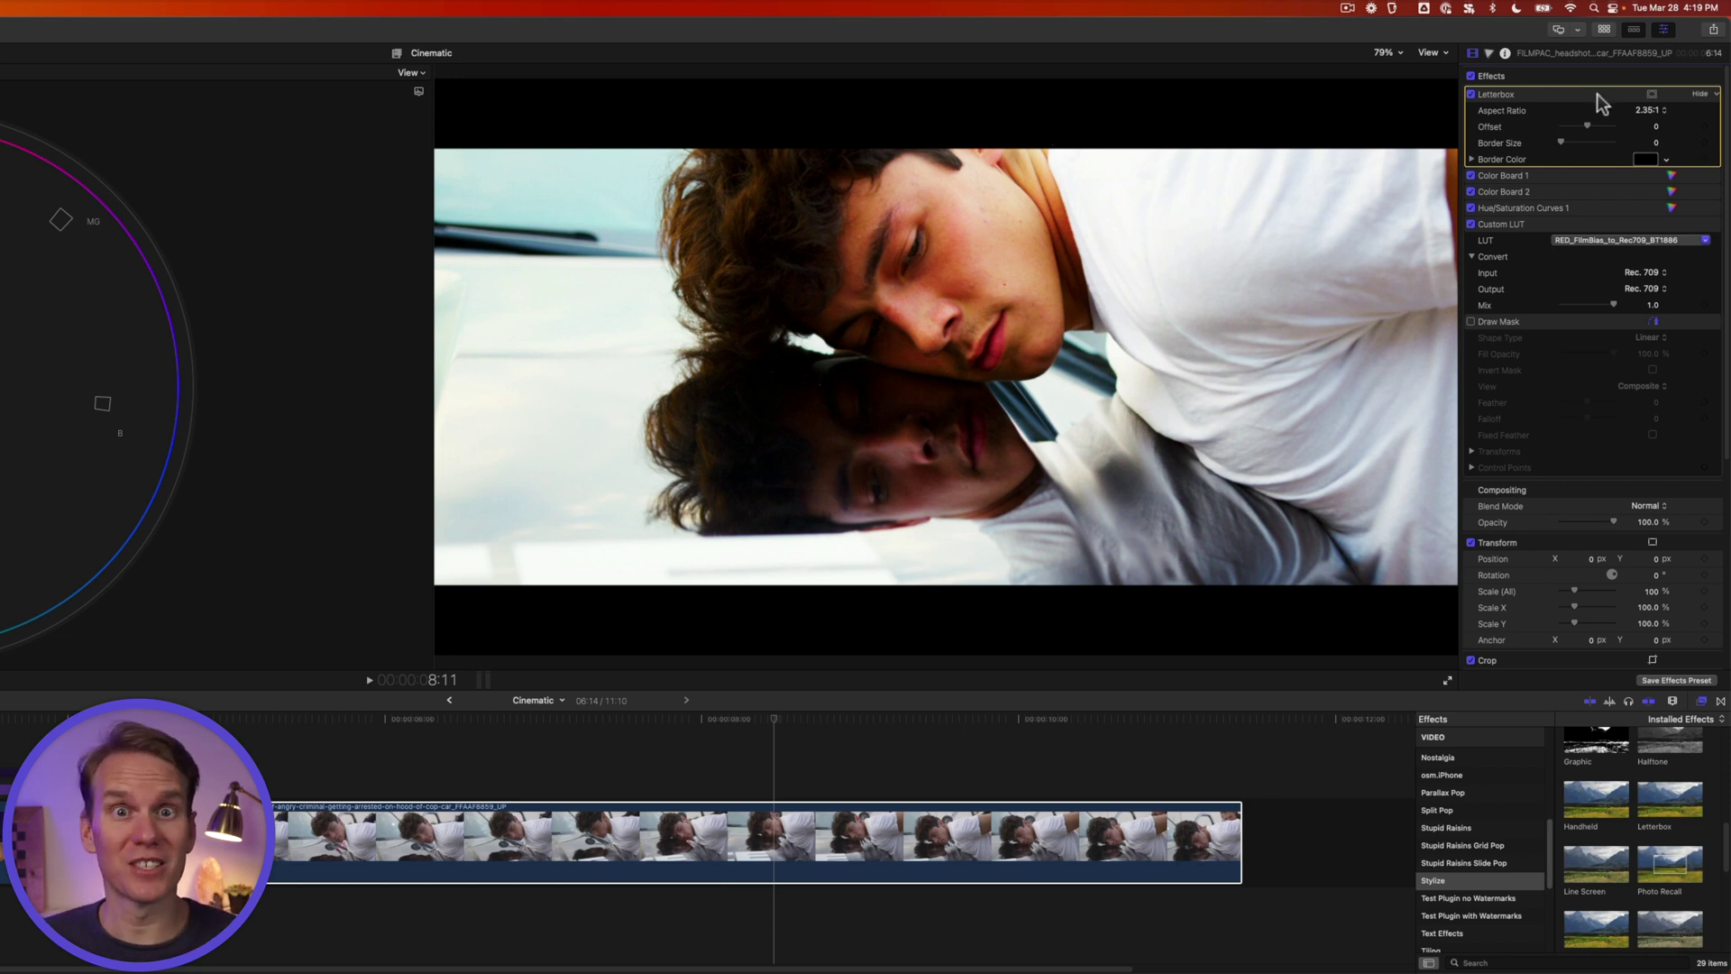
Set the Letterbox offset to -0.7 and its border colour to cyan, leaving border size at 0.
{"action": "mouse_move", "coordinate": [1587, 126]}
{"action": "left_mouse_down"}
{"action": "mouse_move", "coordinate": [1573, 123]}
{"action": "mouse_move", "coordinate": [1594, 112]}
{"action": "left_mouse_up"}
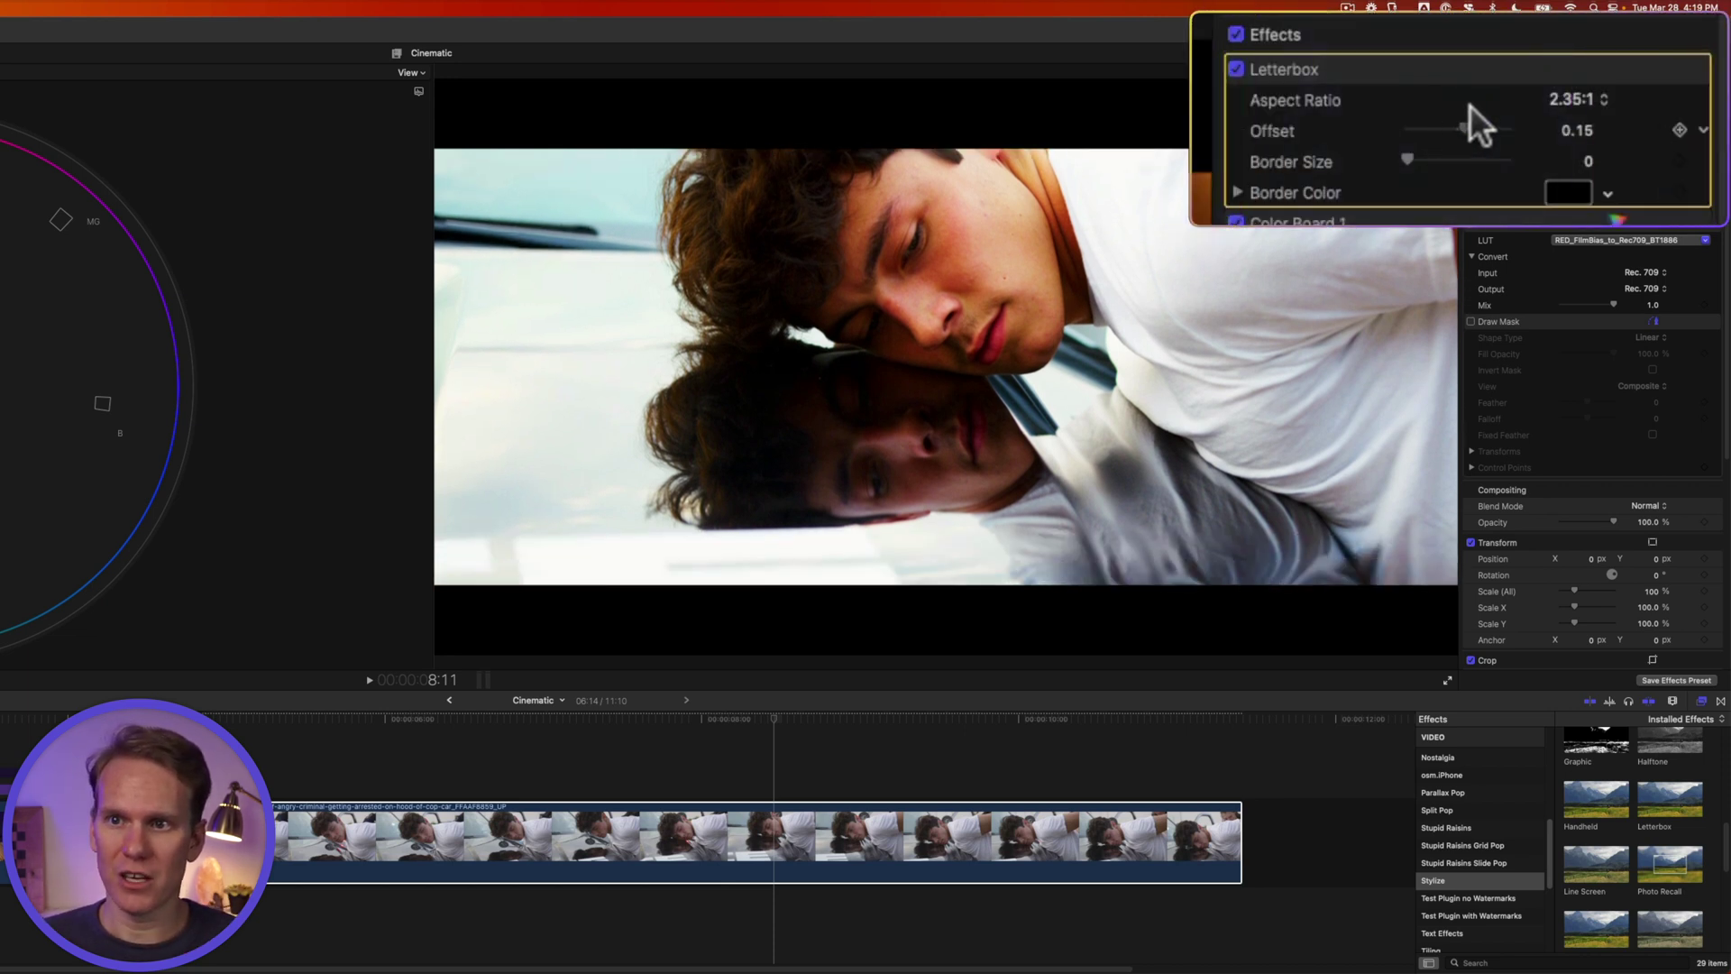
{"action": "left_click_drag", "start_coordinate": [1470, 104], "coordinate": [1425, 95]}
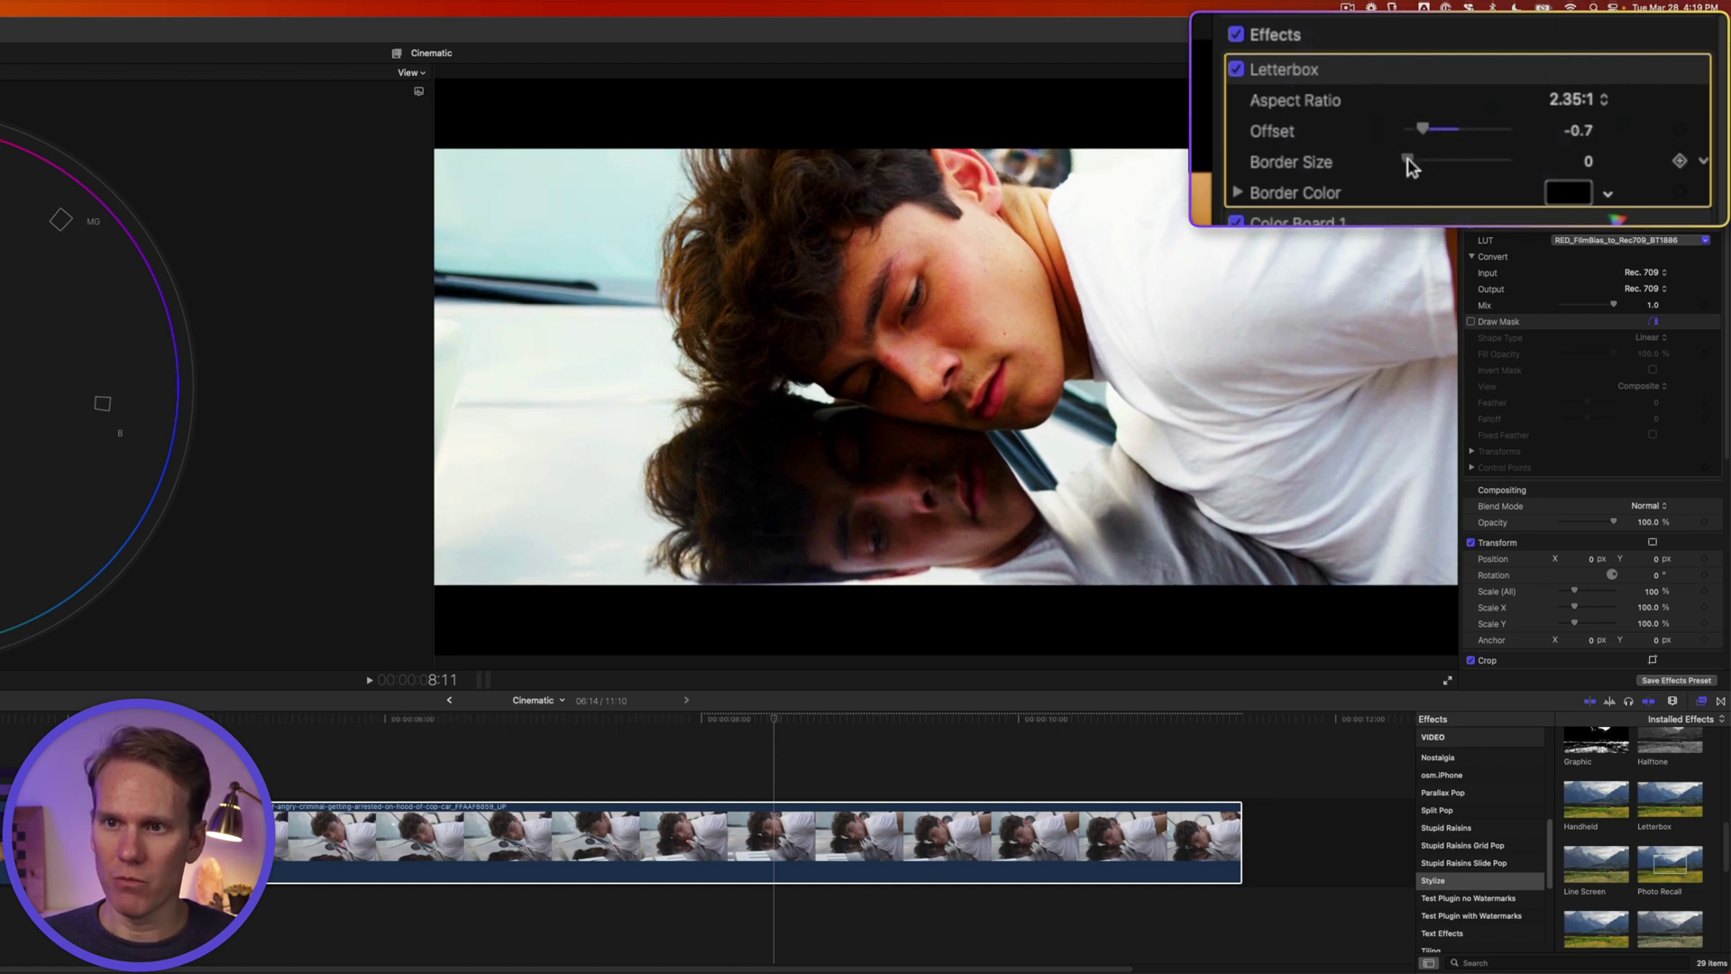
{"action": "left_click_drag", "start_coordinate": [1410, 163], "coordinate": [1518, 146]}
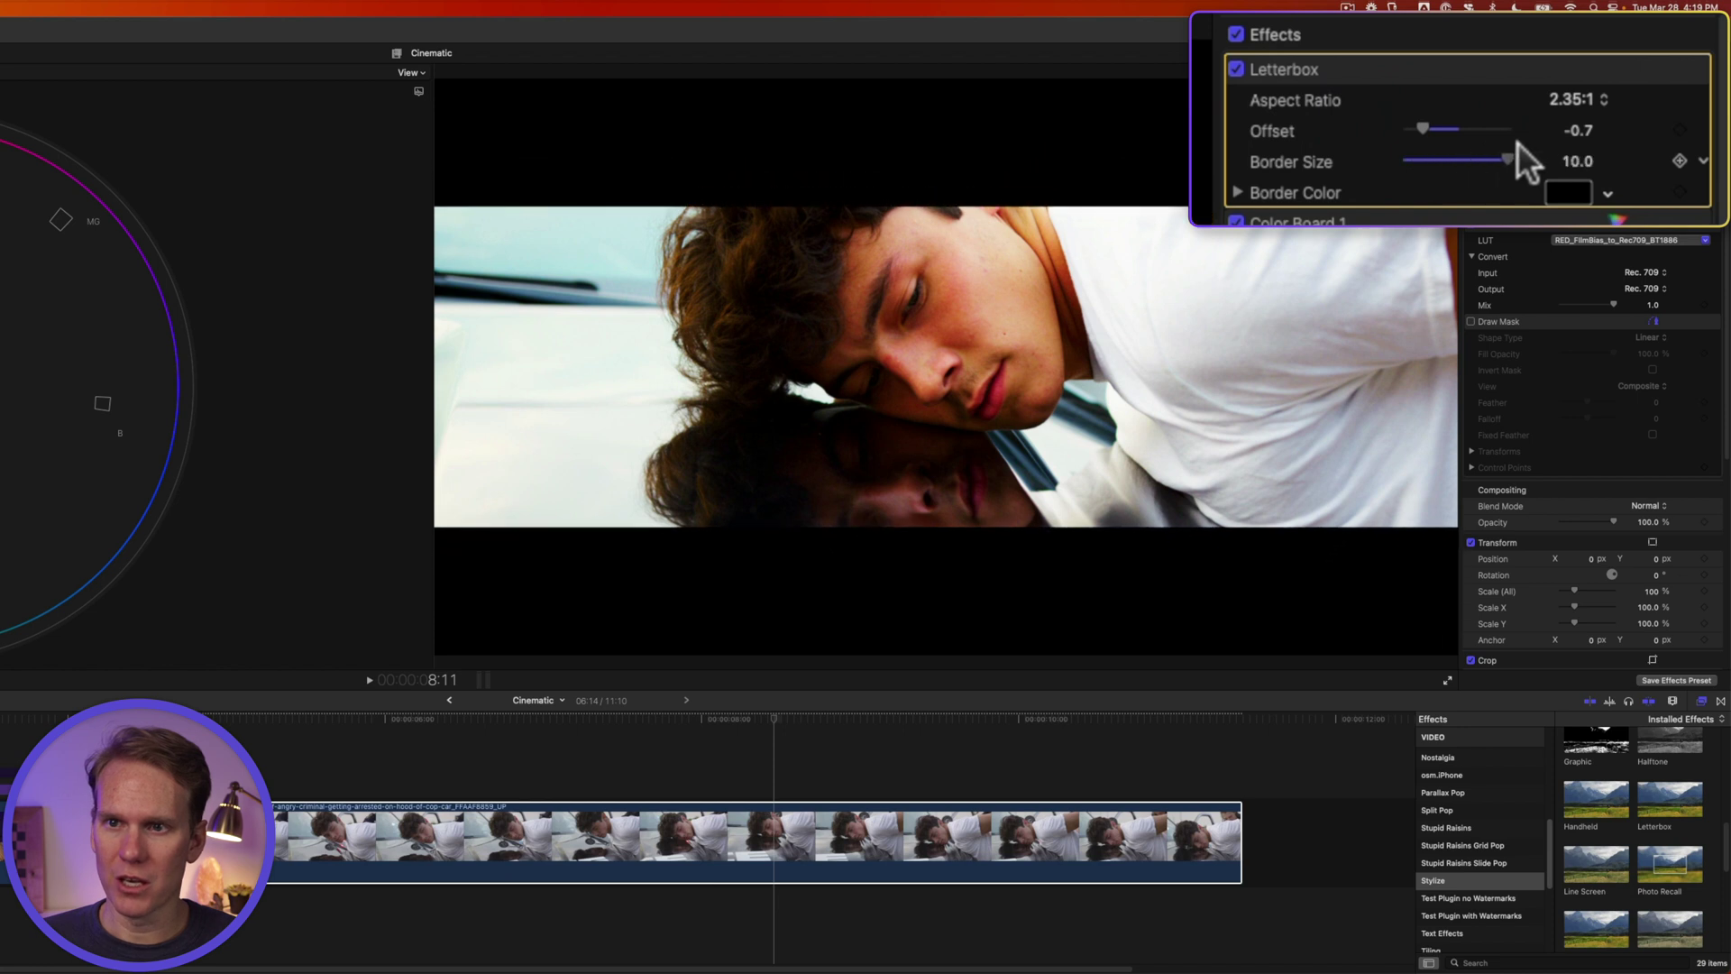
{"action": "left_click", "coordinate": [1567, 192]}
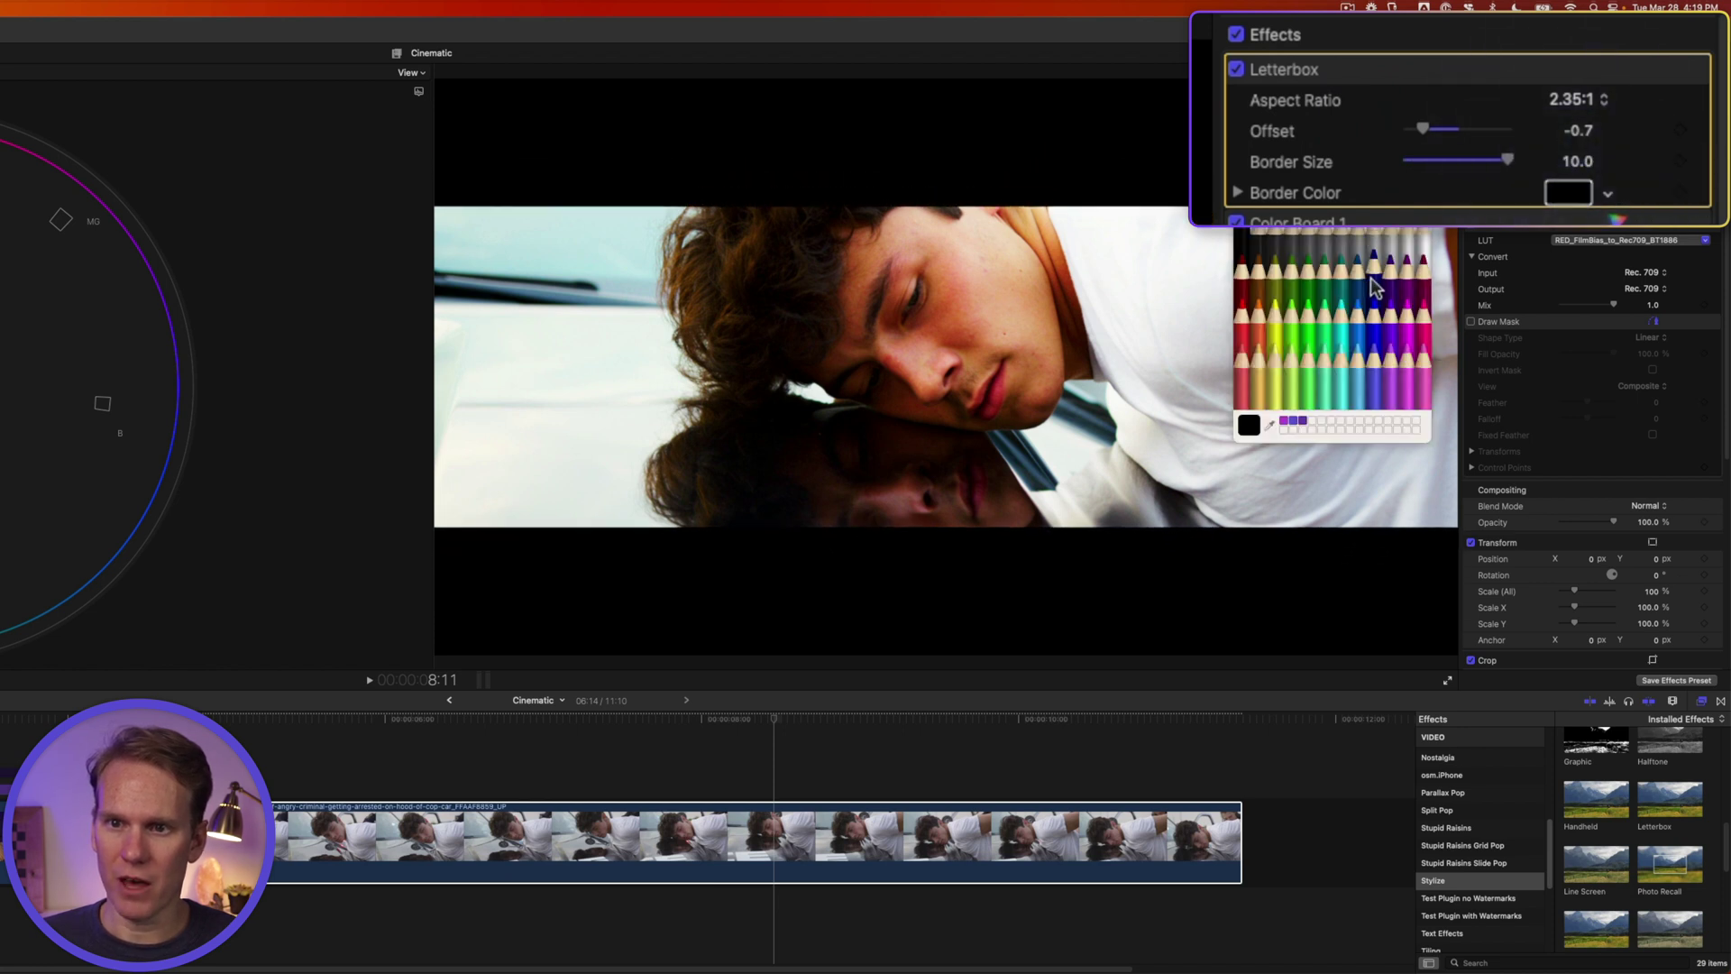
{"action": "left_click", "coordinate": [1364, 314]}
{"action": "left_click", "coordinate": [1522, 143]}
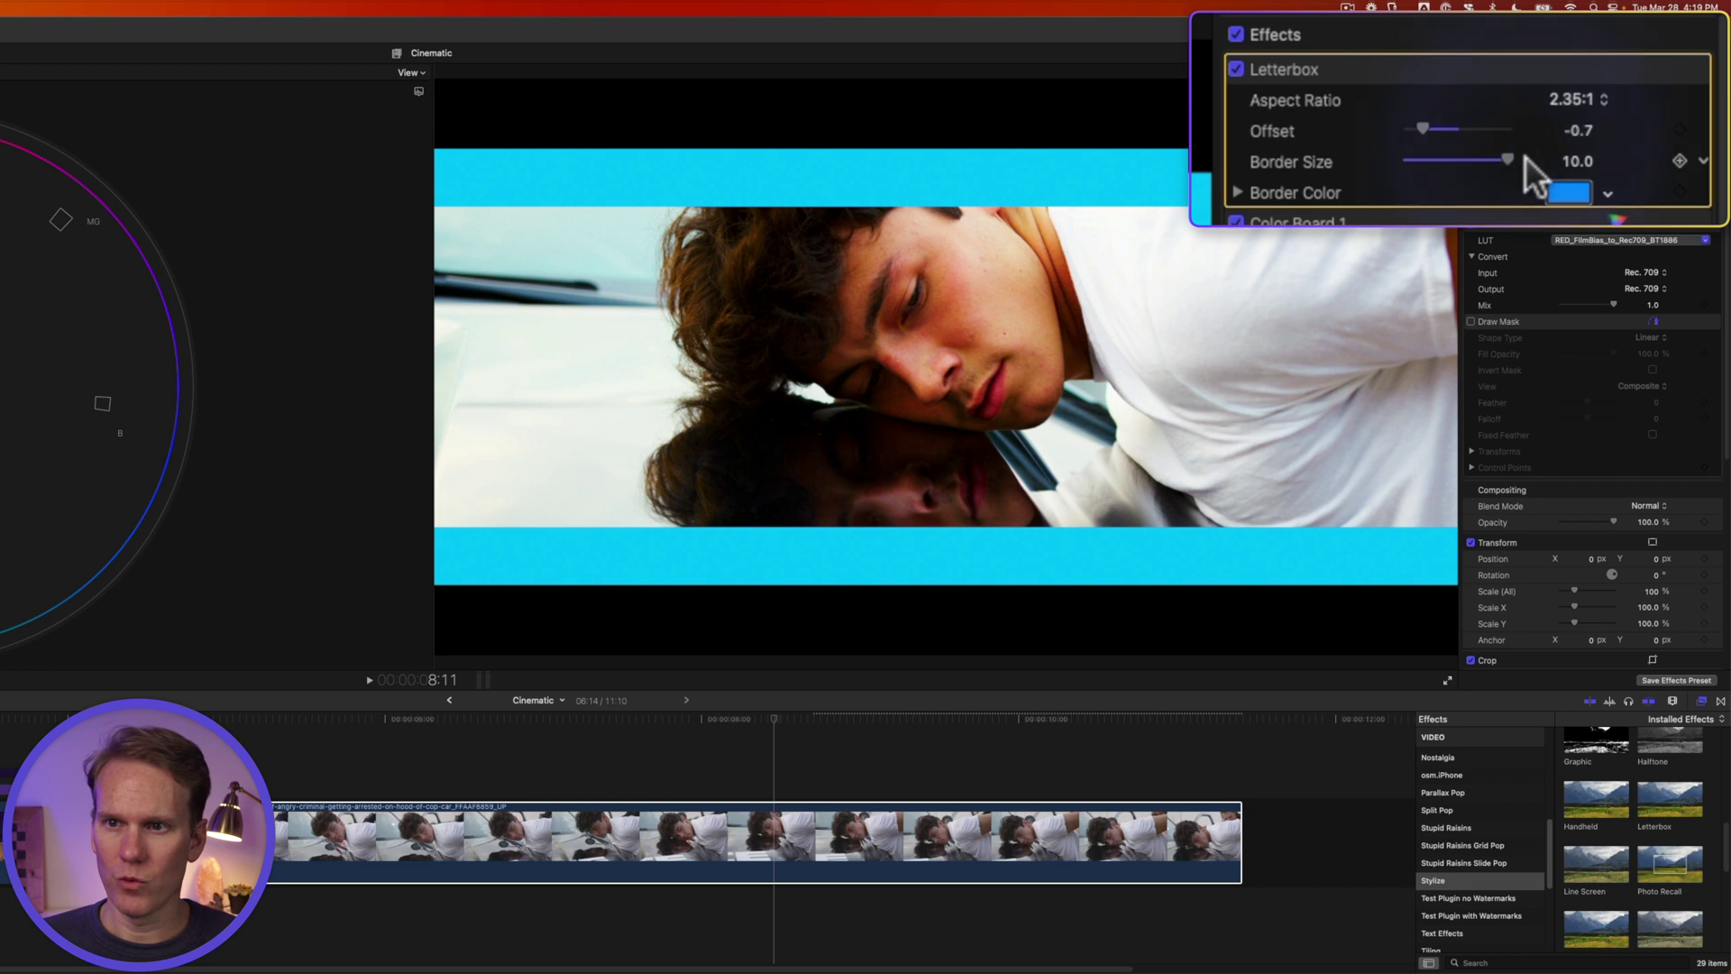
{"action": "left_click_drag", "start_coordinate": [1503, 159], "coordinate": [1385, 159]}
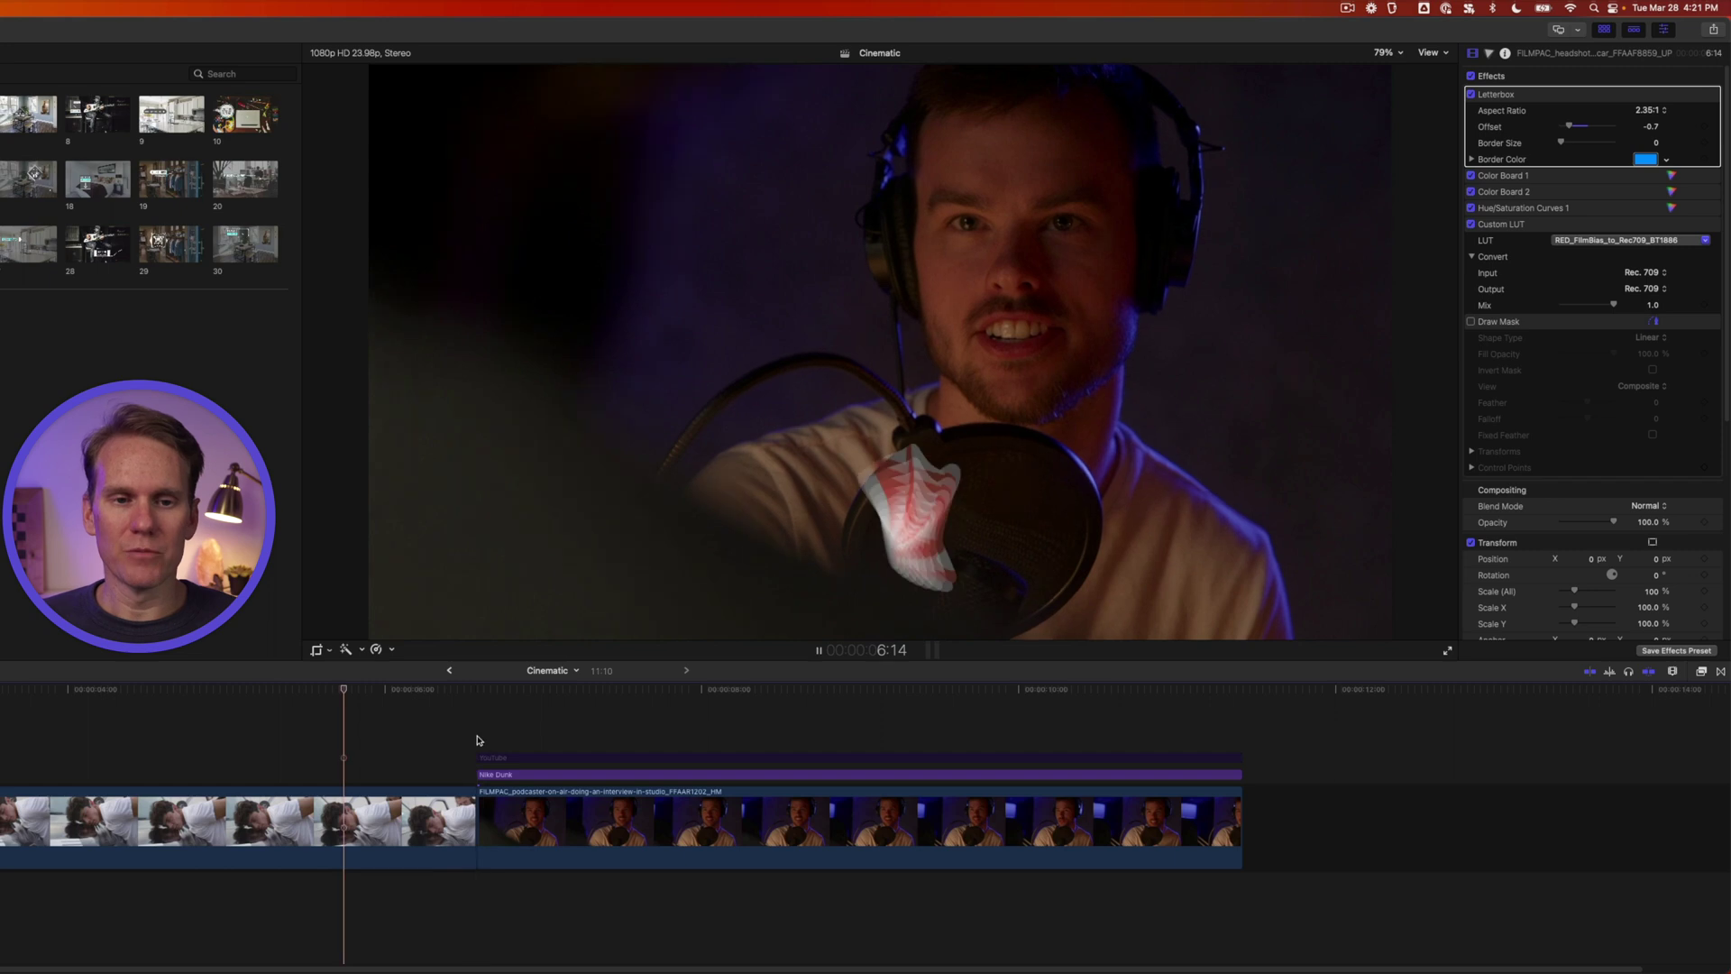
Play the YouTube name title animation, then re-enable the Nike Dunk sneaker title.
{"action": "left_click", "coordinate": [557, 775]}
{"action": "key", "text": "space"}
{"action": "left_click", "coordinate": [552, 759]}
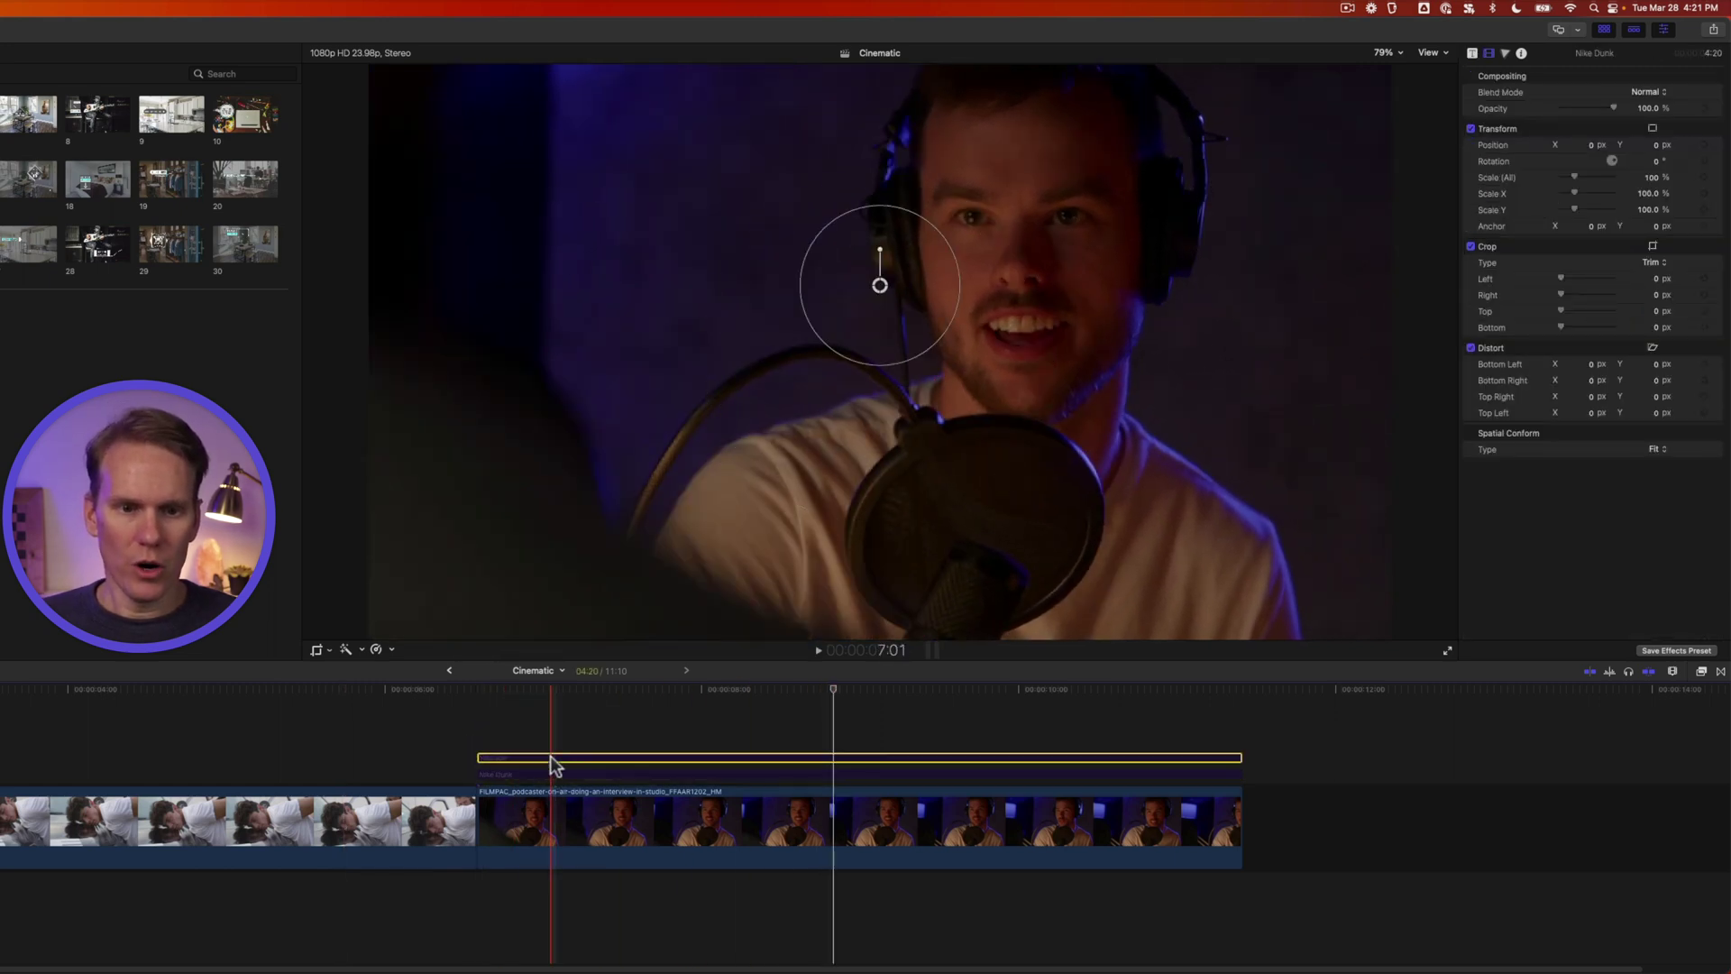
{"action": "key", "text": "space"}
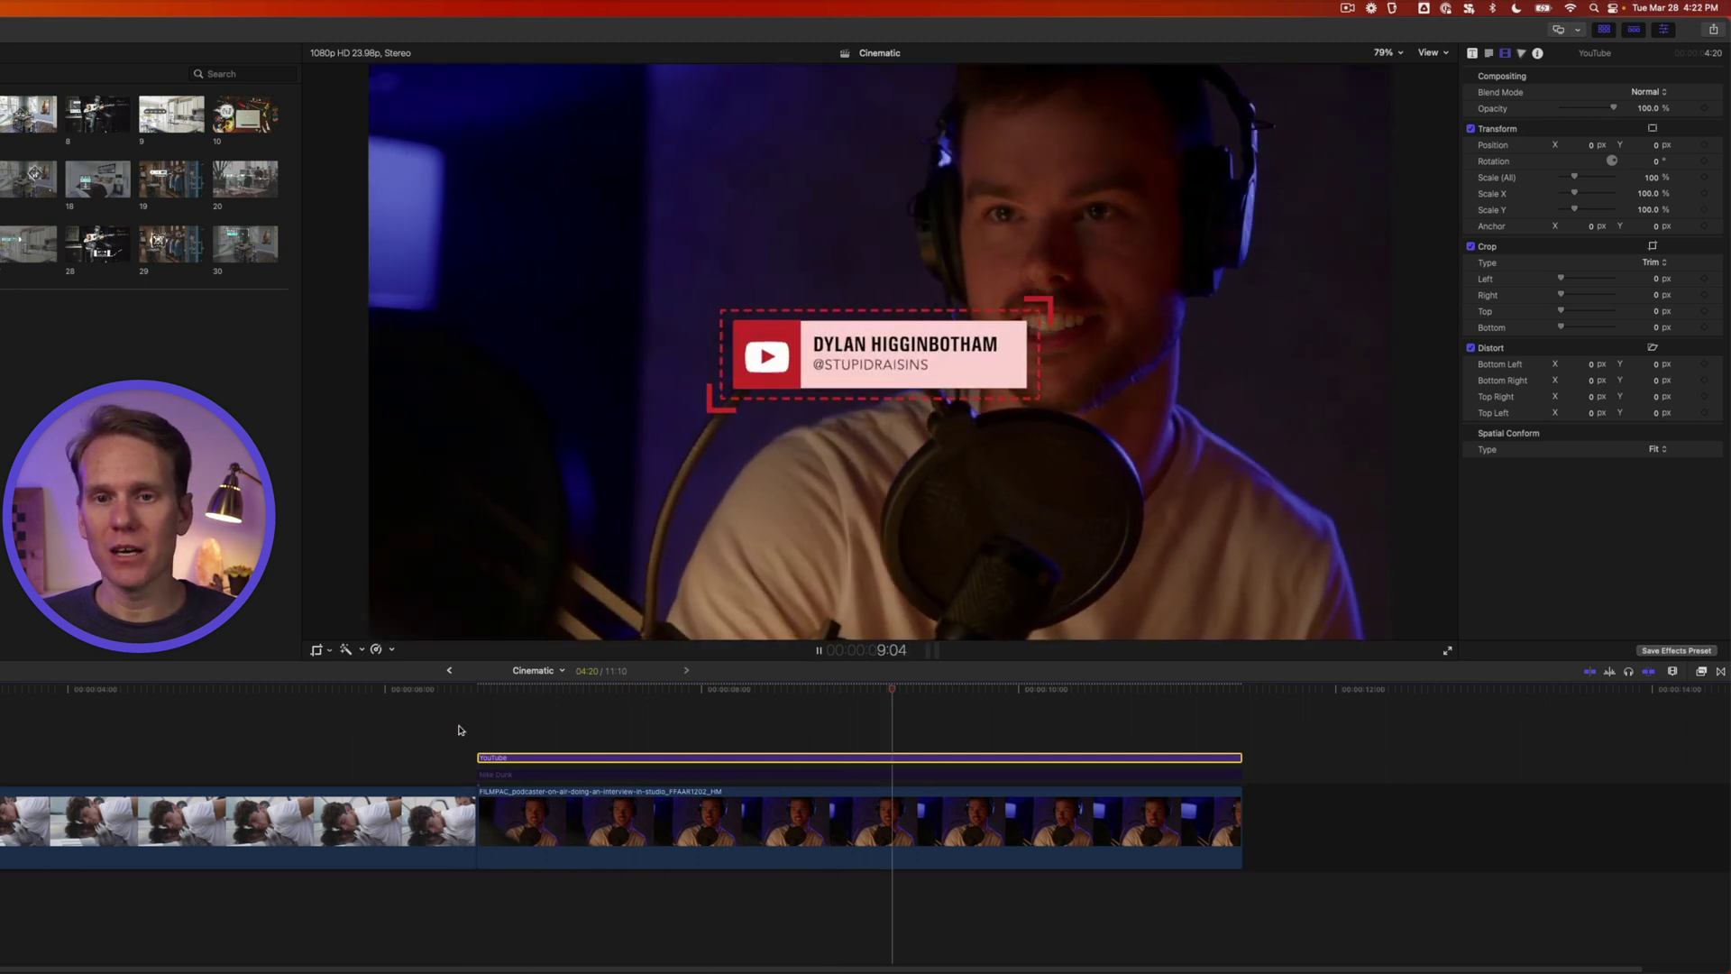
{"action": "key", "text": "space"}
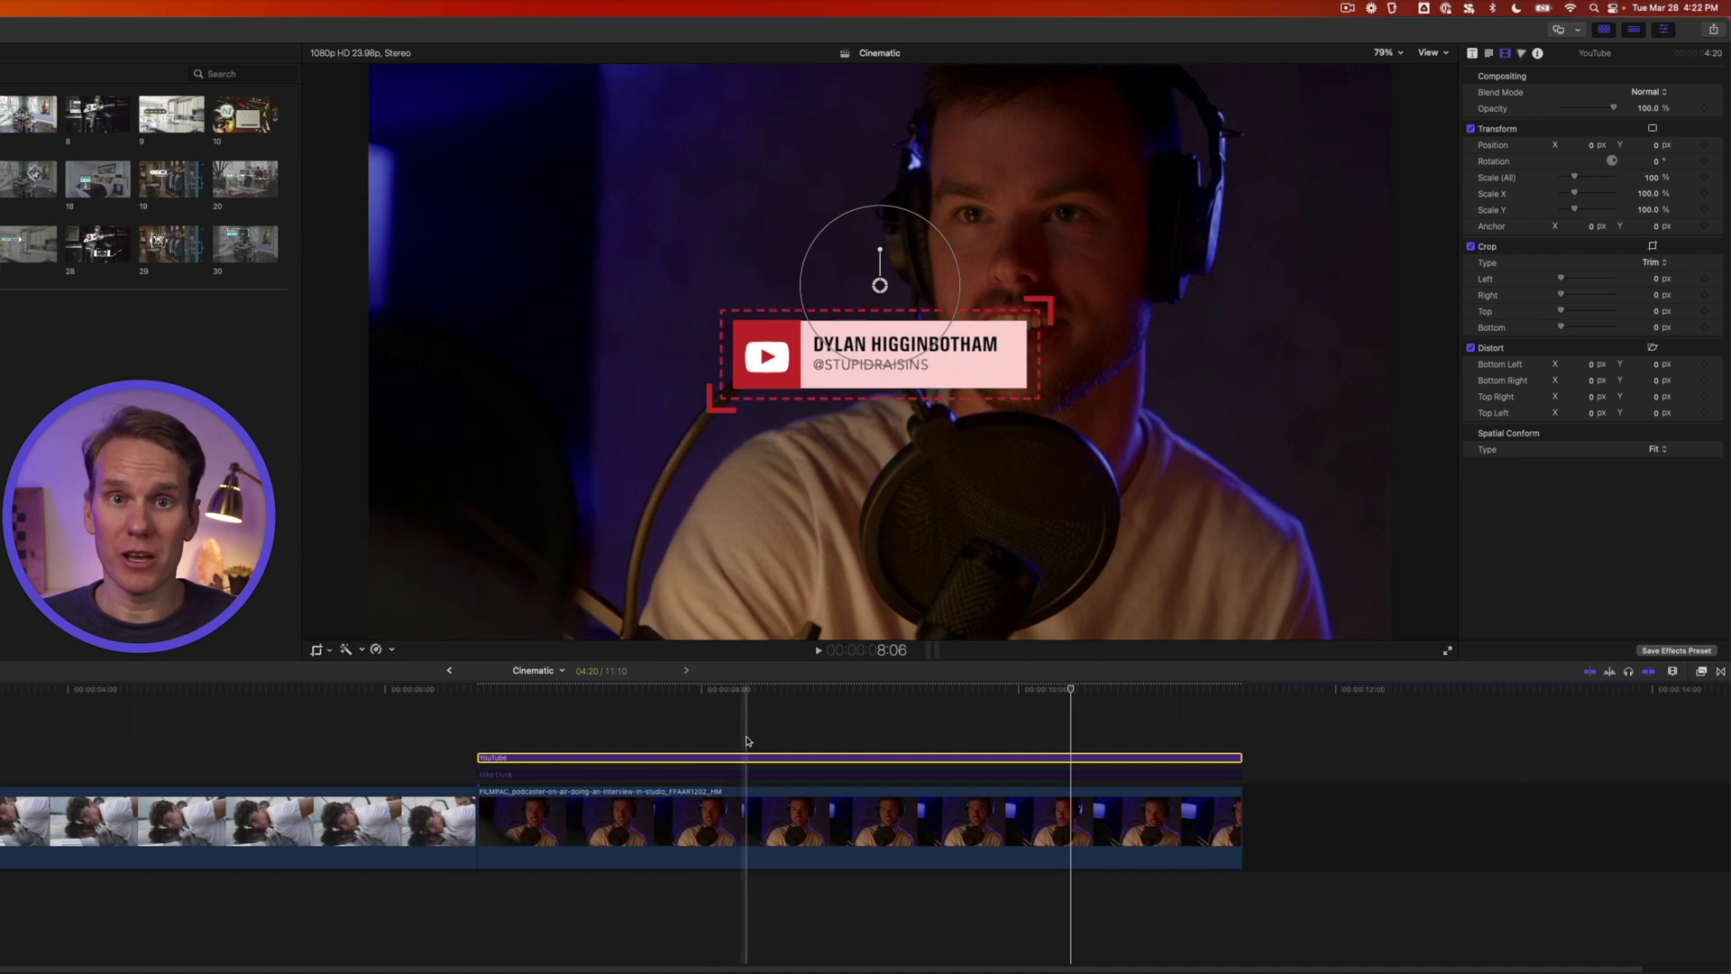
{"action": "left_click", "coordinate": [748, 775], "text": "super"}
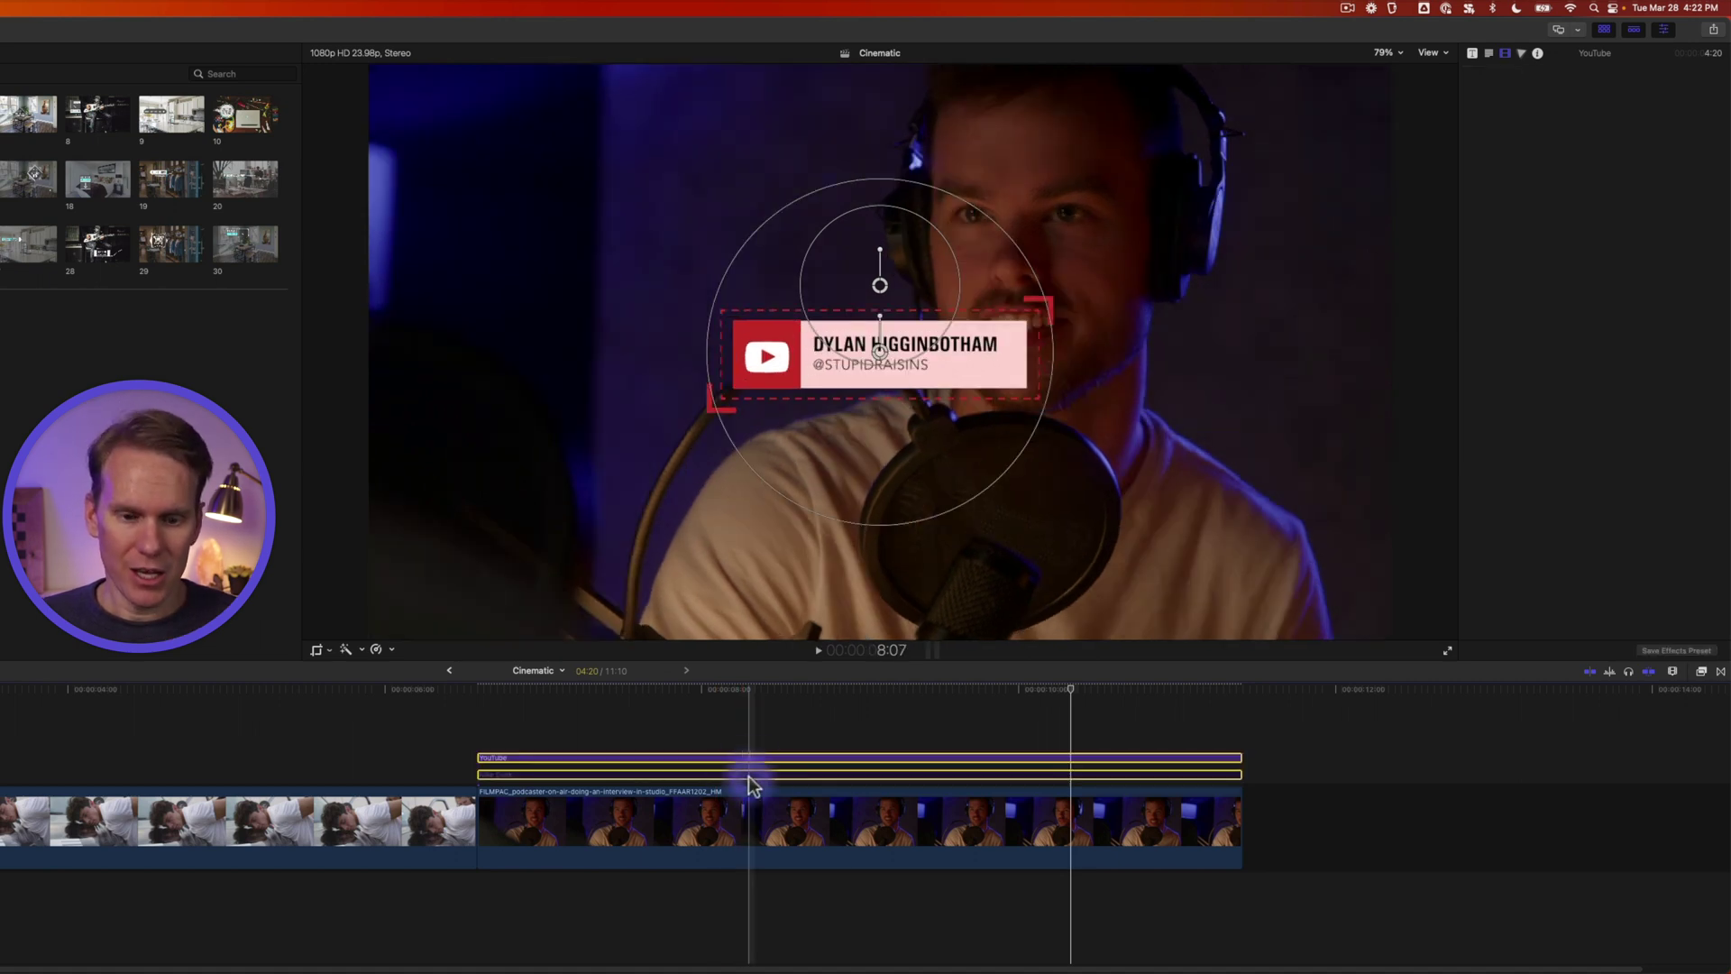
{"action": "key", "text": "v"}
{"action": "key", "text": "v"}
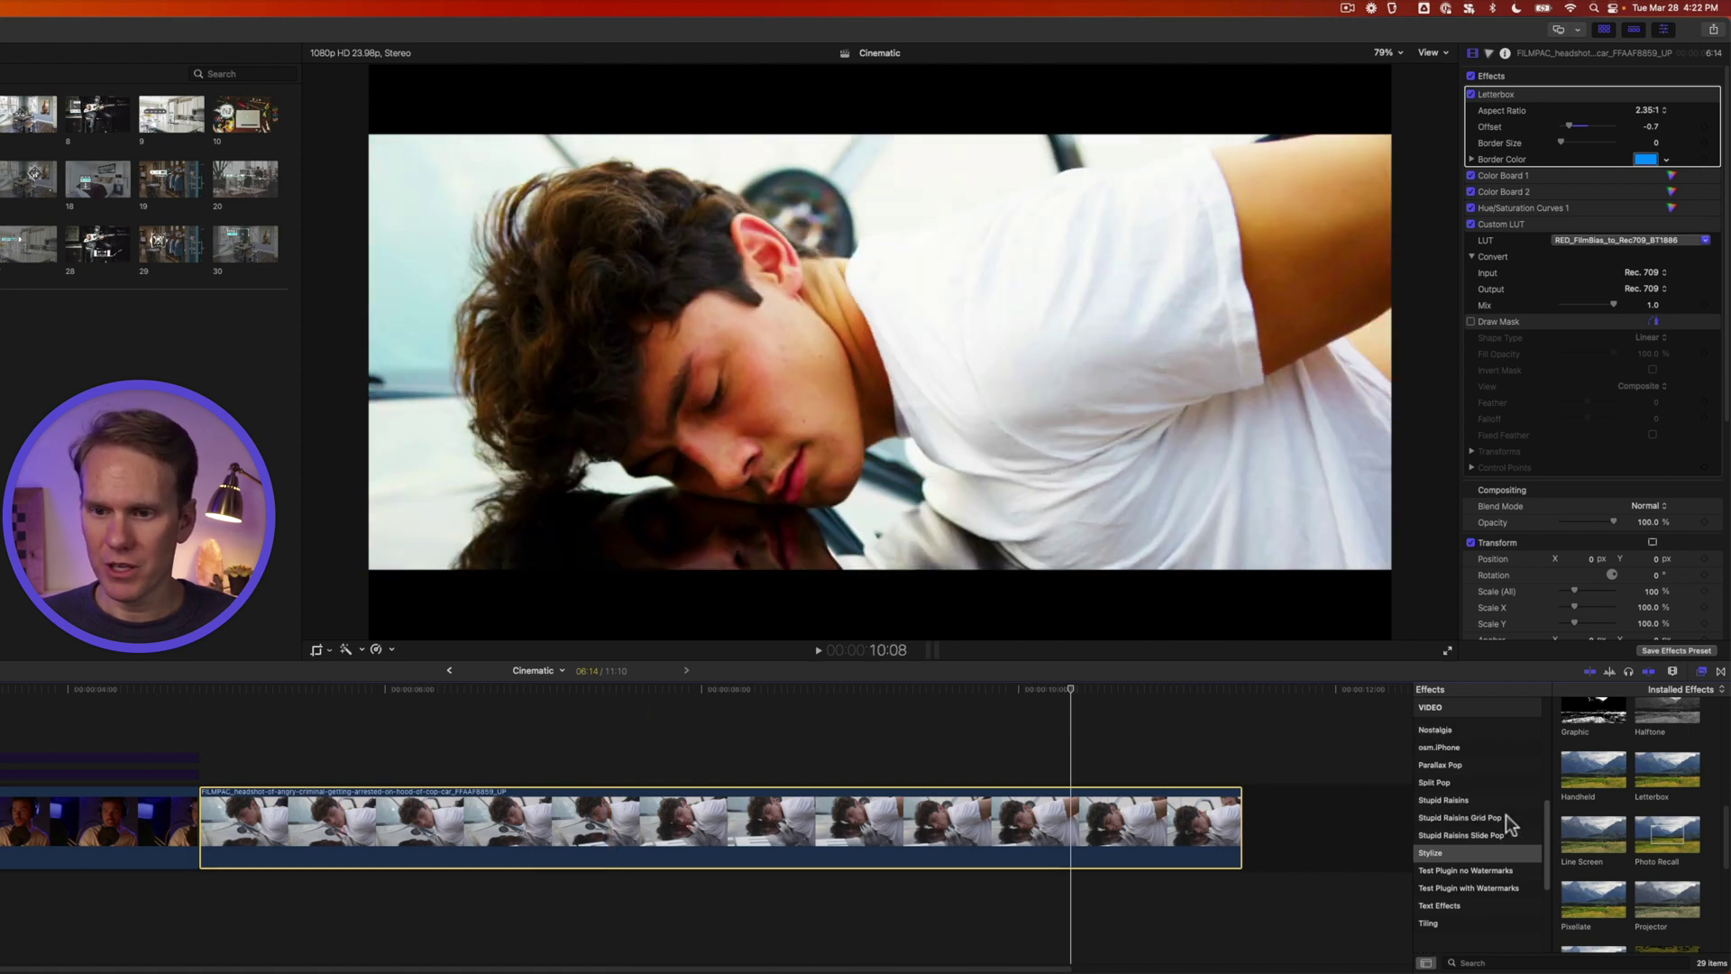
Apply Fade In and Out from Stupid Raisins to the car-hood clip and preview both fades.
{"action": "left_click", "coordinate": [1471, 802]}
{"action": "left_click_drag", "start_coordinate": [1669, 812], "coordinate": [772, 850]}
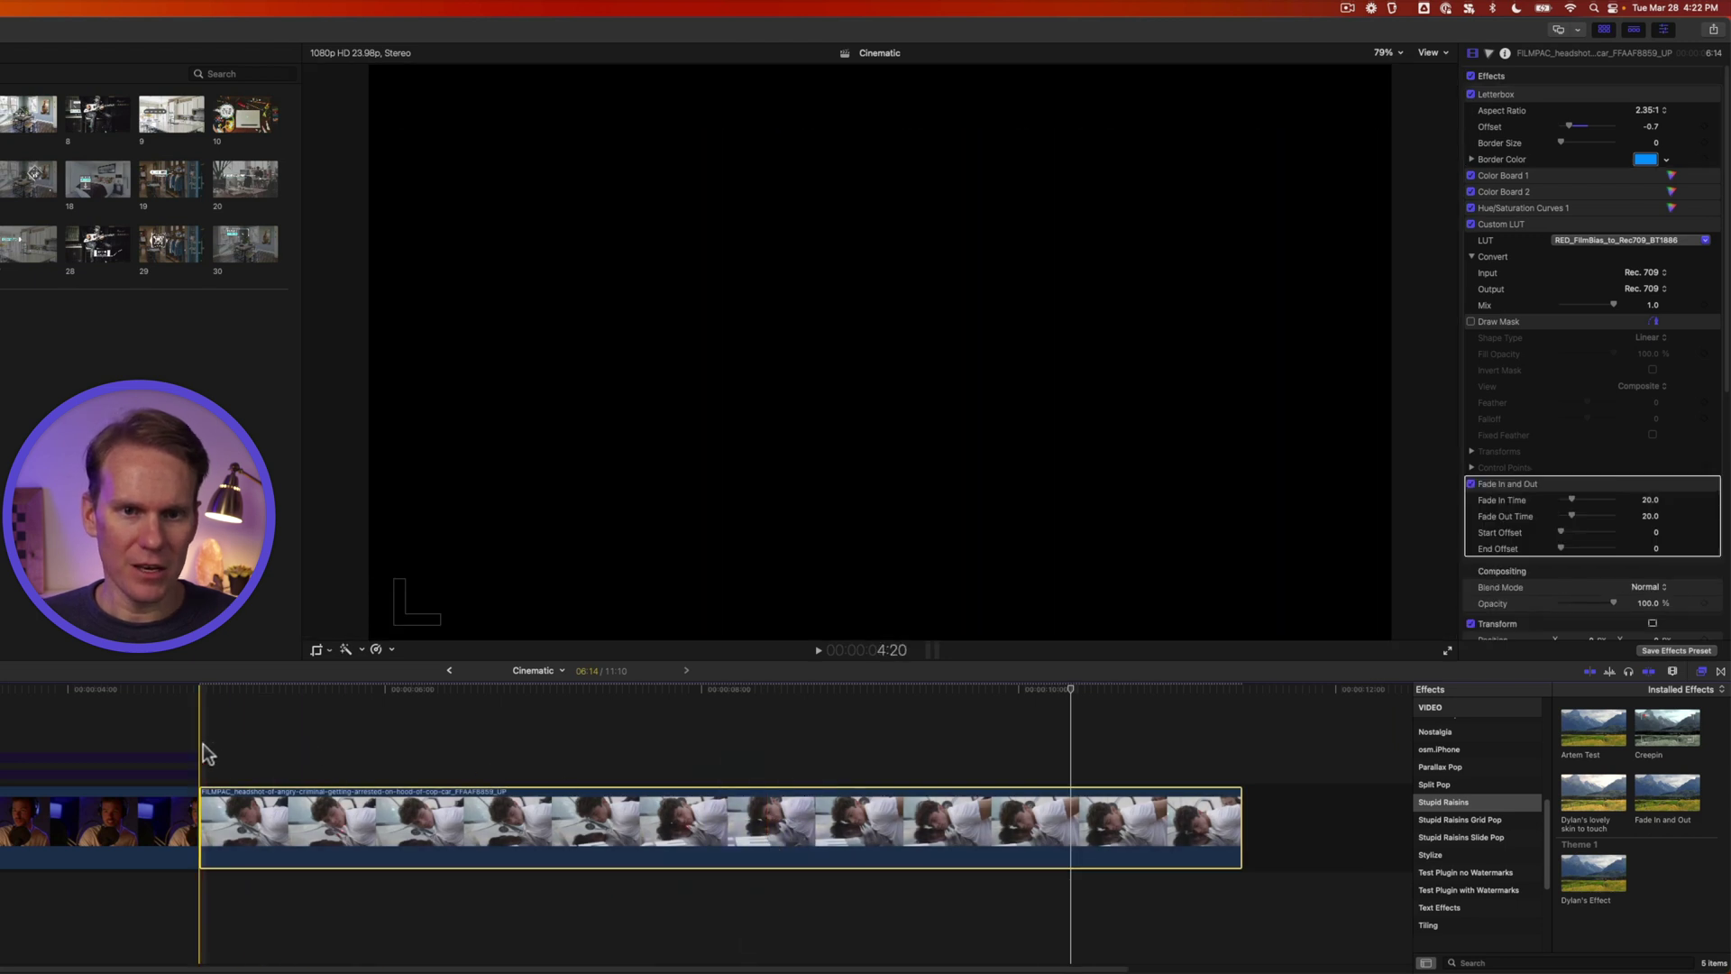
{"action": "key", "text": "space"}
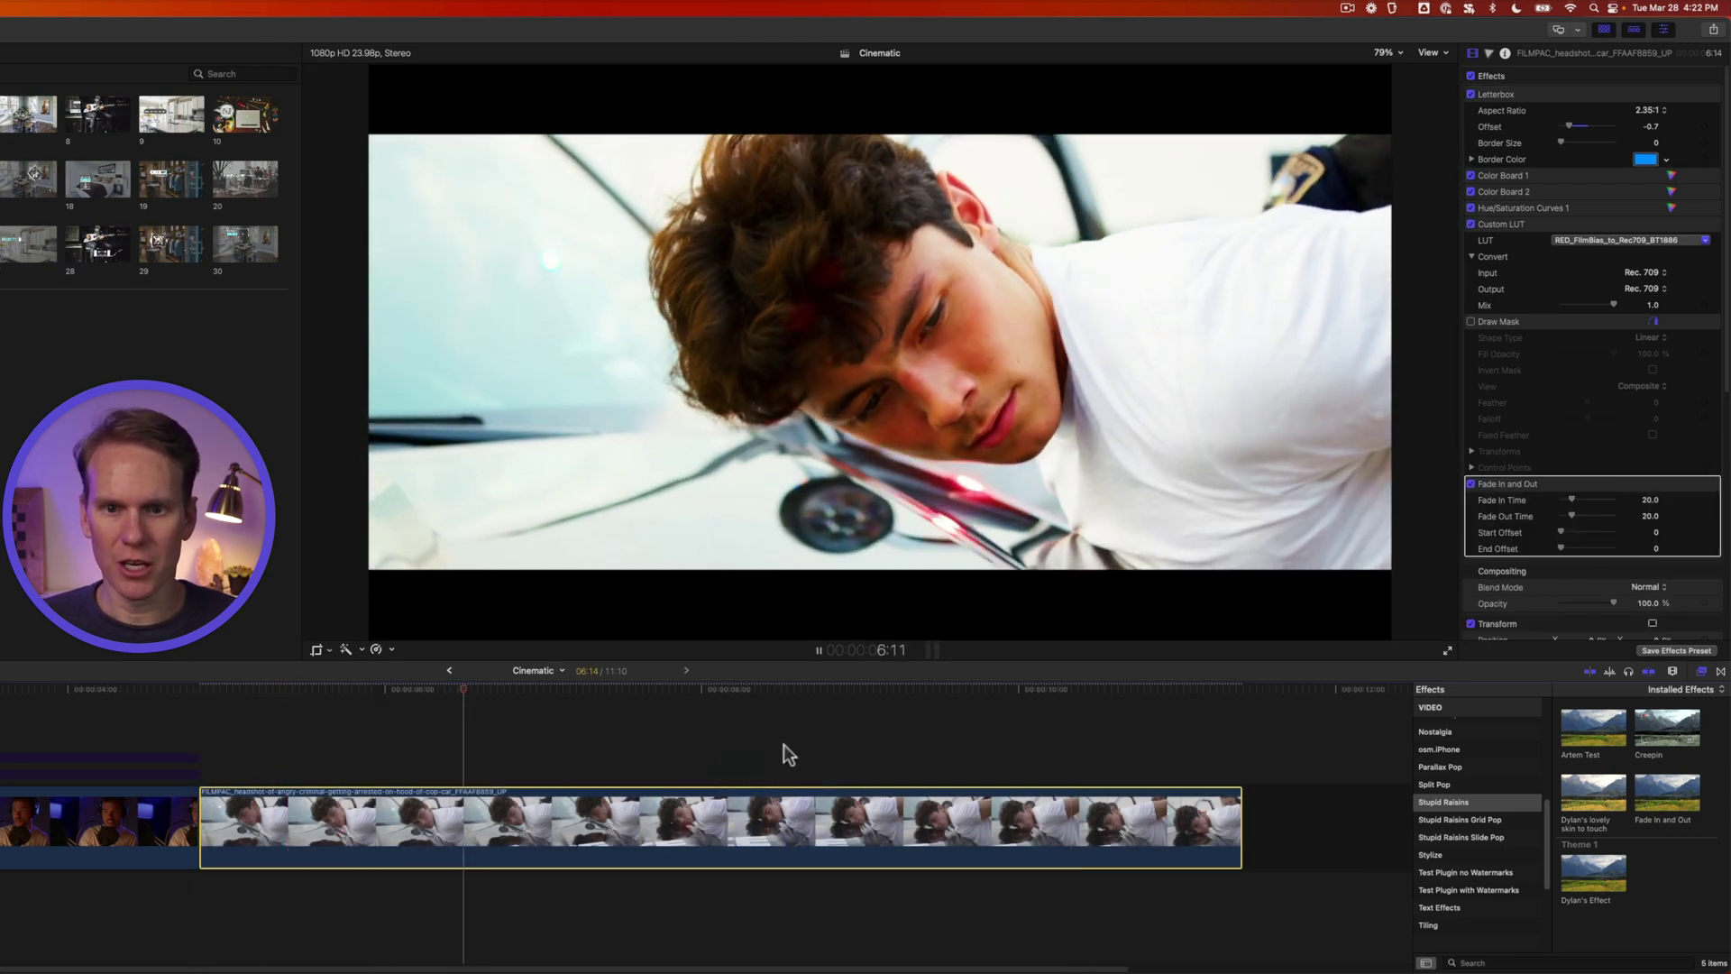
{"action": "left_click", "coordinate": [1101, 717]}
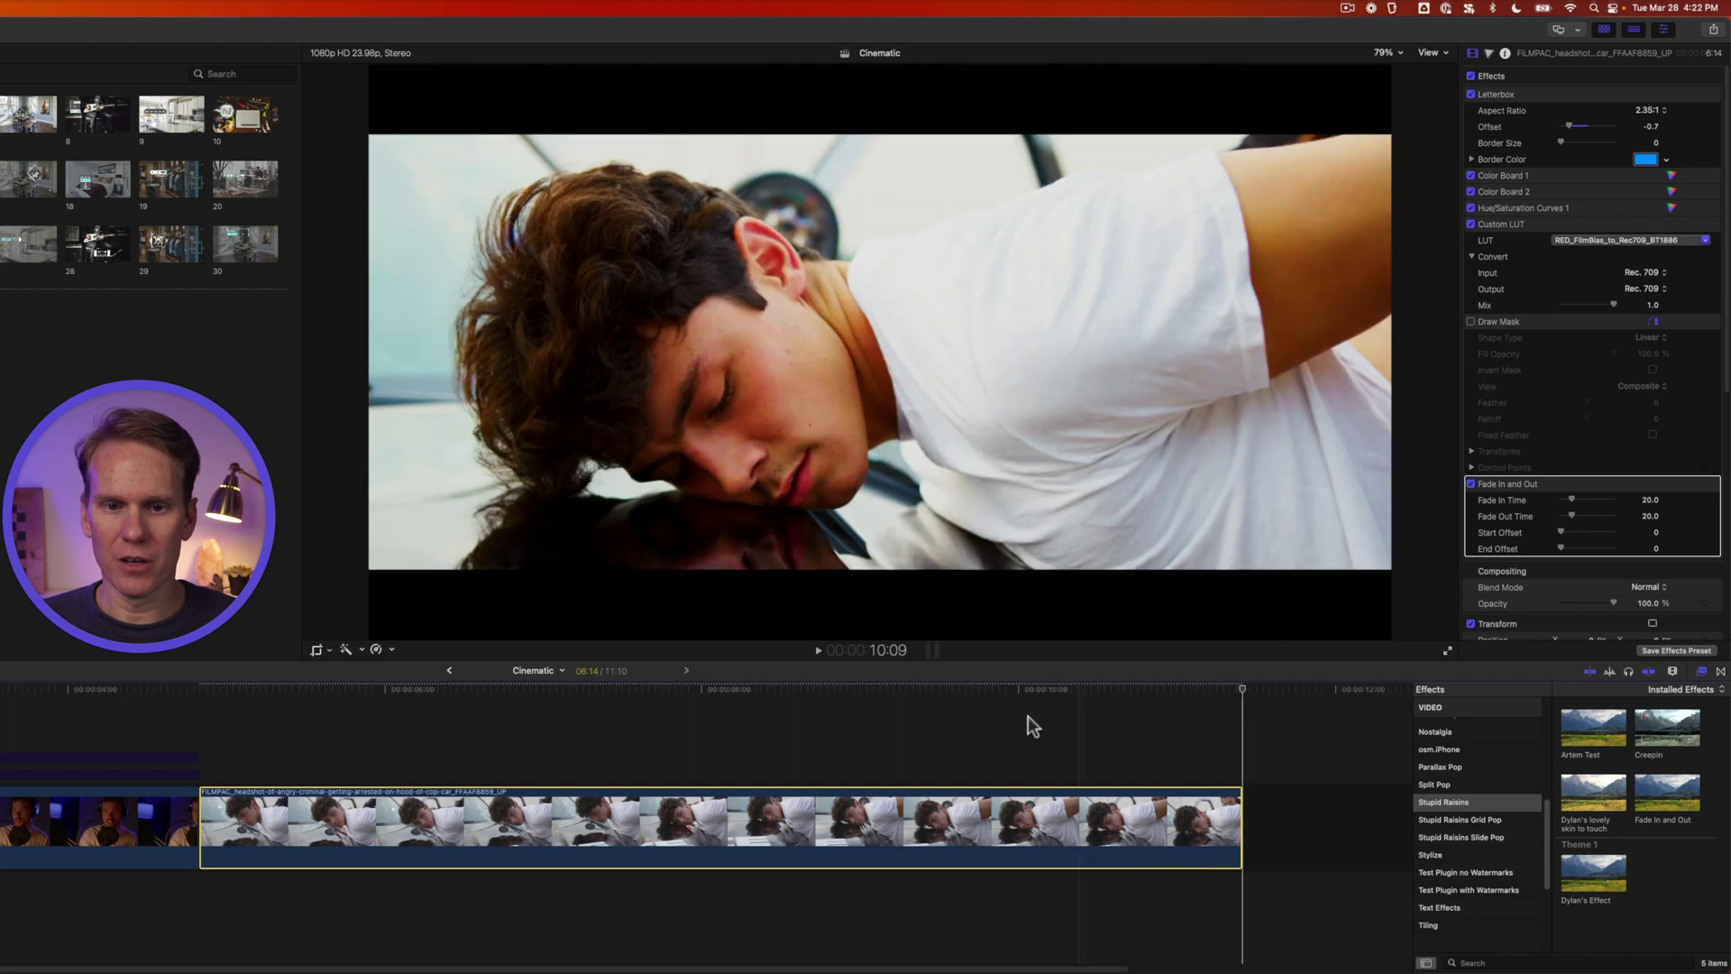
{"action": "left_click", "coordinate": [695, 717]}
Move Fade In and Out to the top of the stack with fade-in time 69 and offset 15.
{"action": "left_click_drag", "start_coordinate": [1506, 485], "coordinate": [1322, 34]}
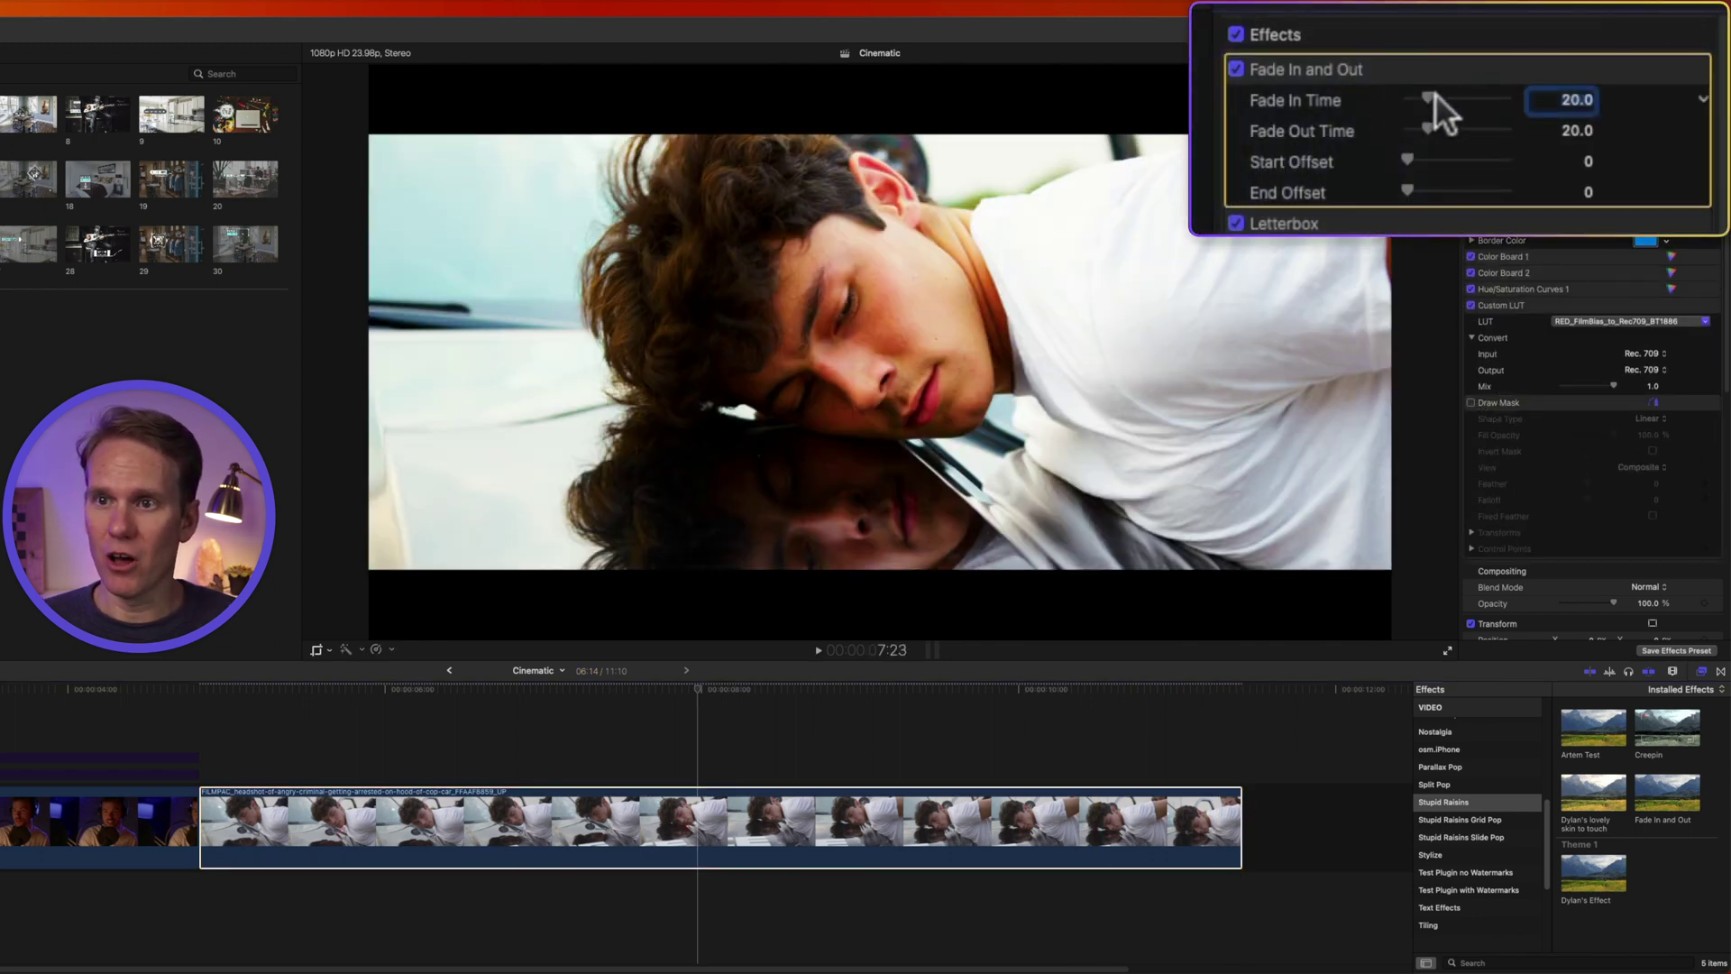
{"action": "left_click_drag", "start_coordinate": [1429, 90], "coordinate": [1475, 100]}
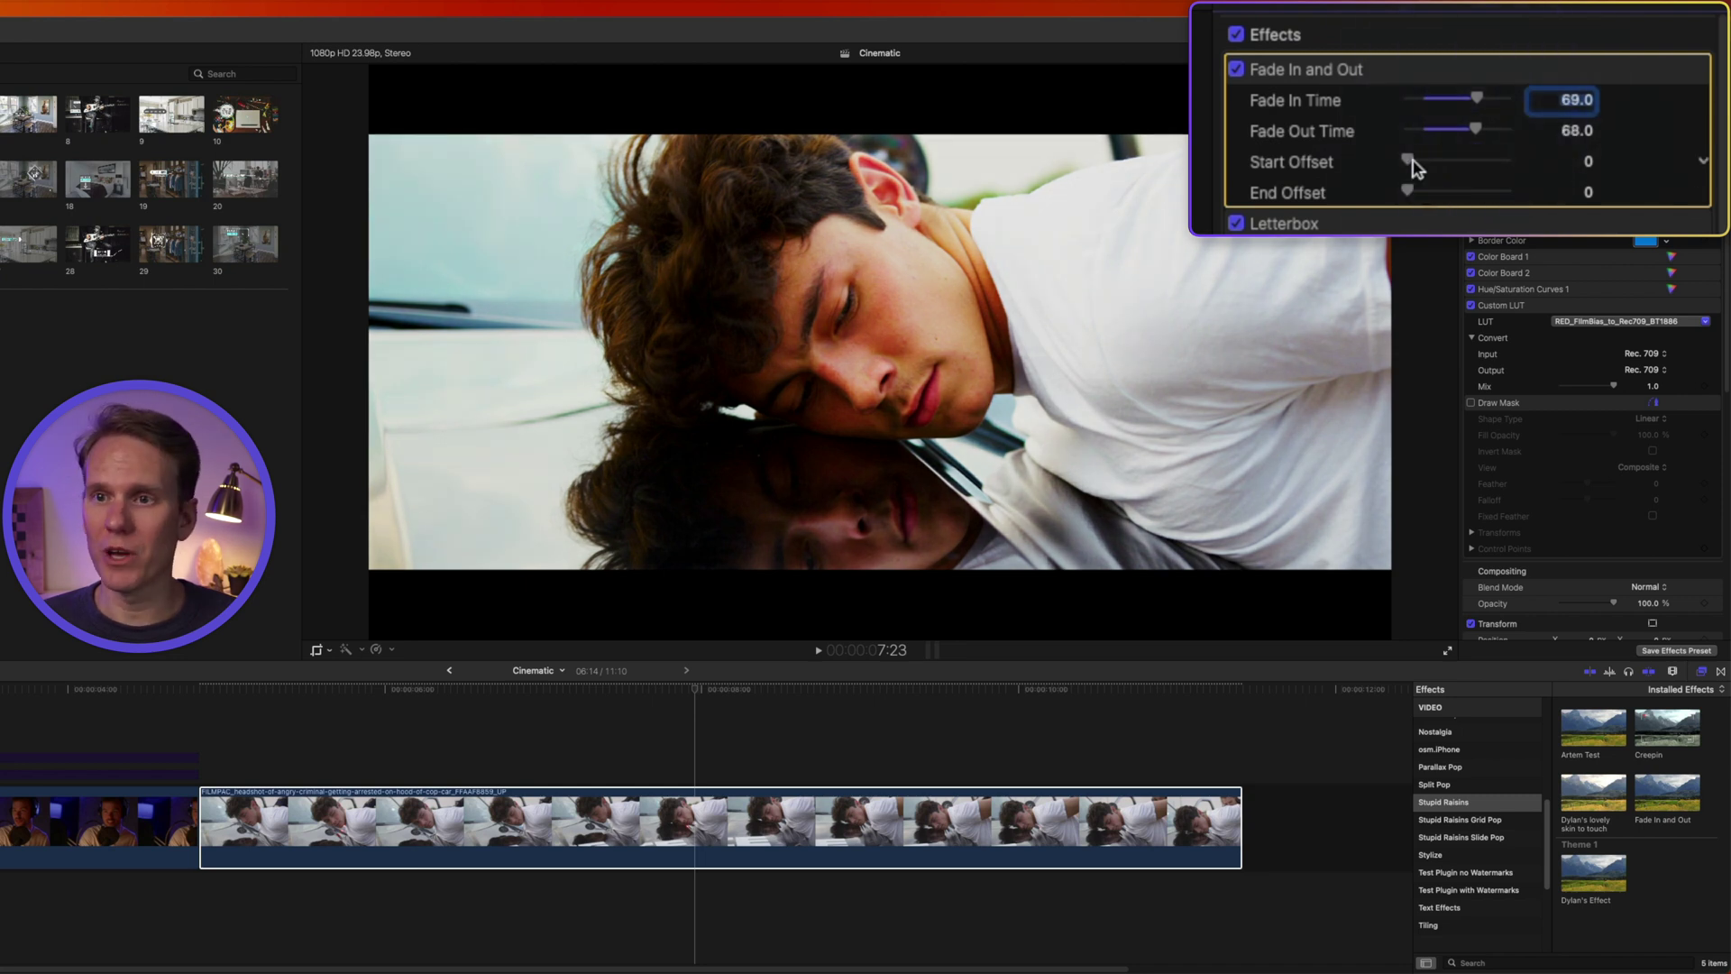
{"action": "left_click_drag", "start_coordinate": [1409, 159], "coordinate": [1421, 187]}
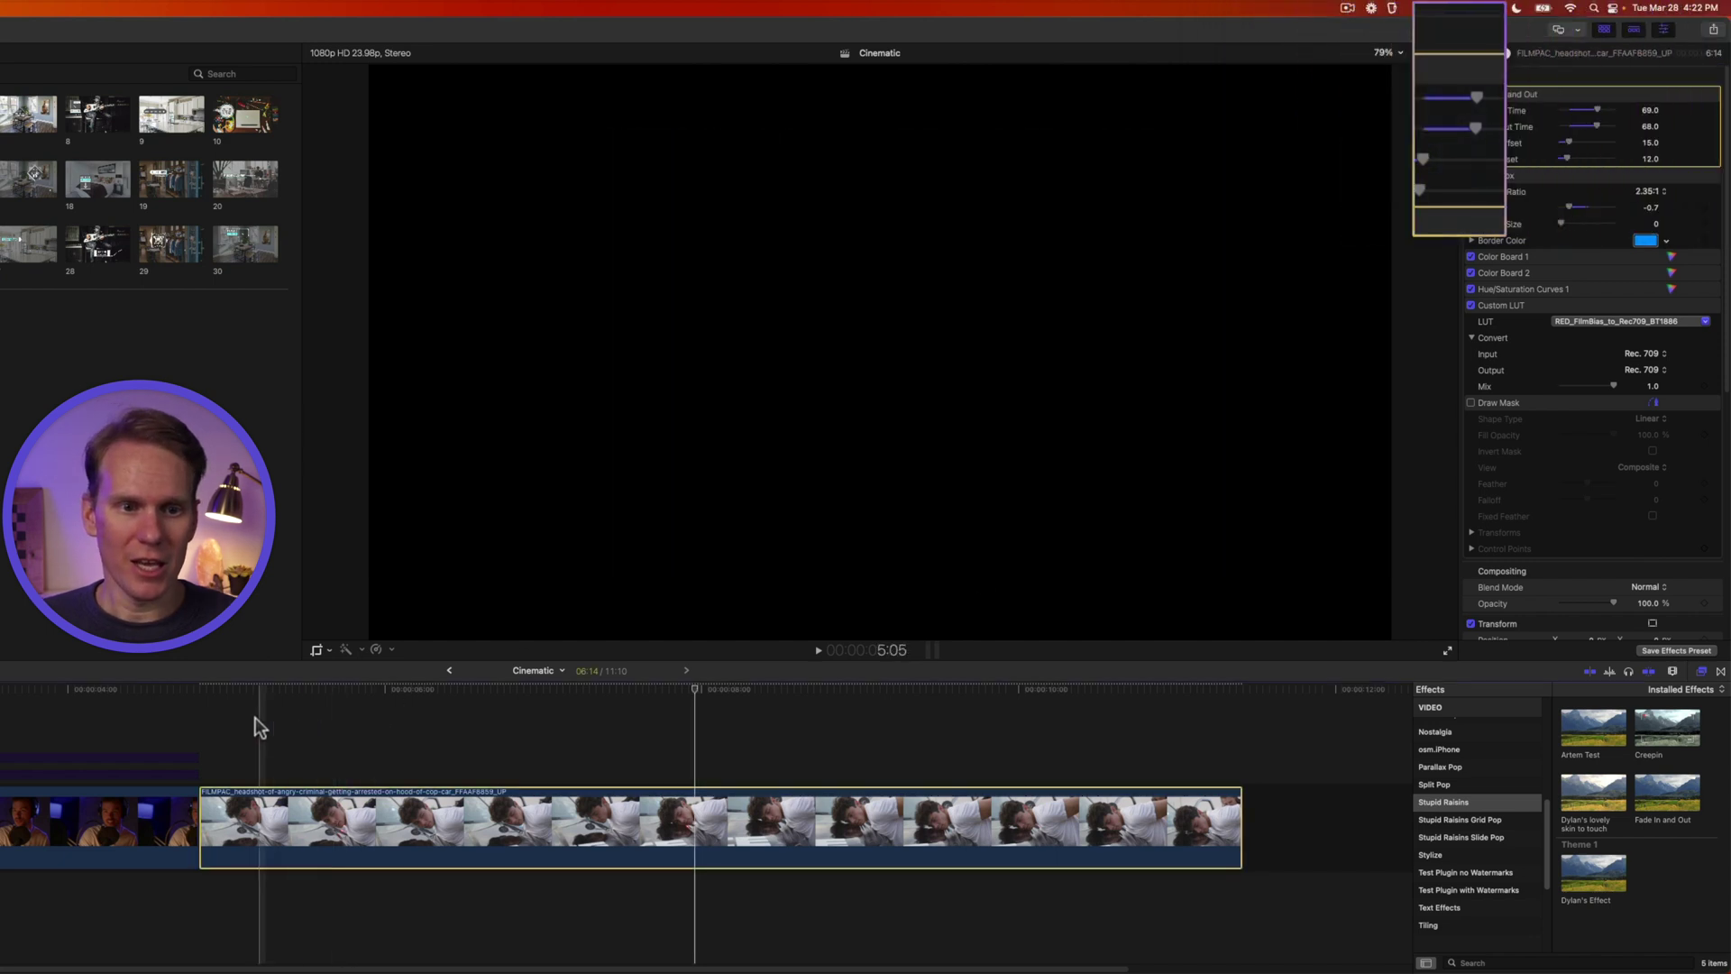